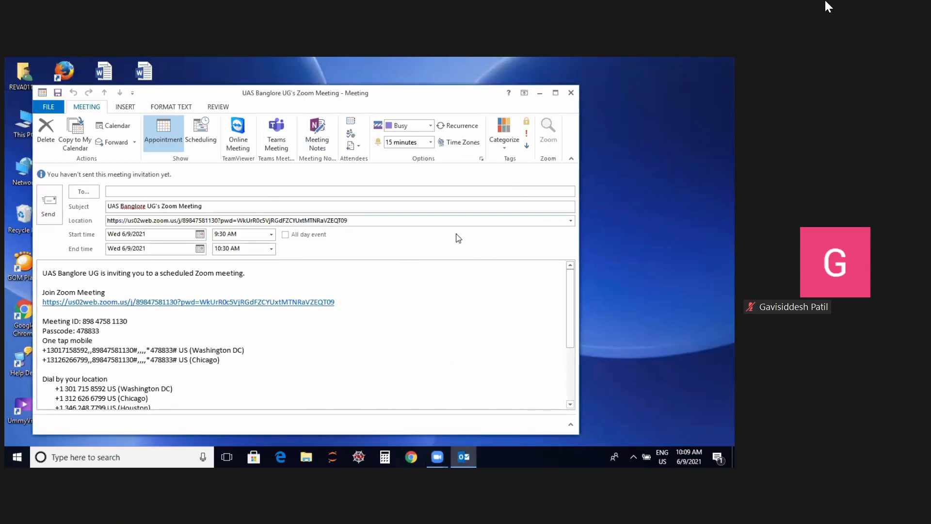
# Minimize the meeting invitation, launch Excel 2013 by searching for MS EXCEL, and open a blank workbook in a maximized window
pyautogui.click(540, 93)
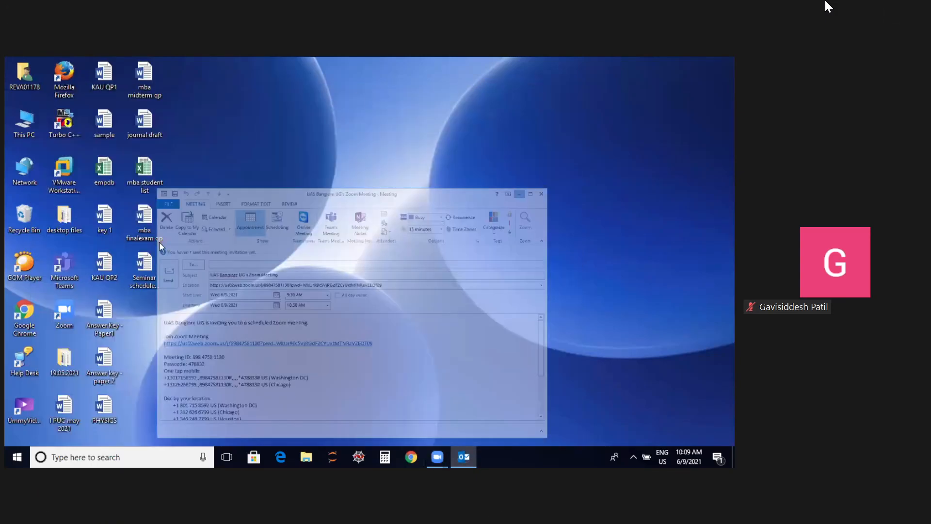
pyautogui.click(85, 458)
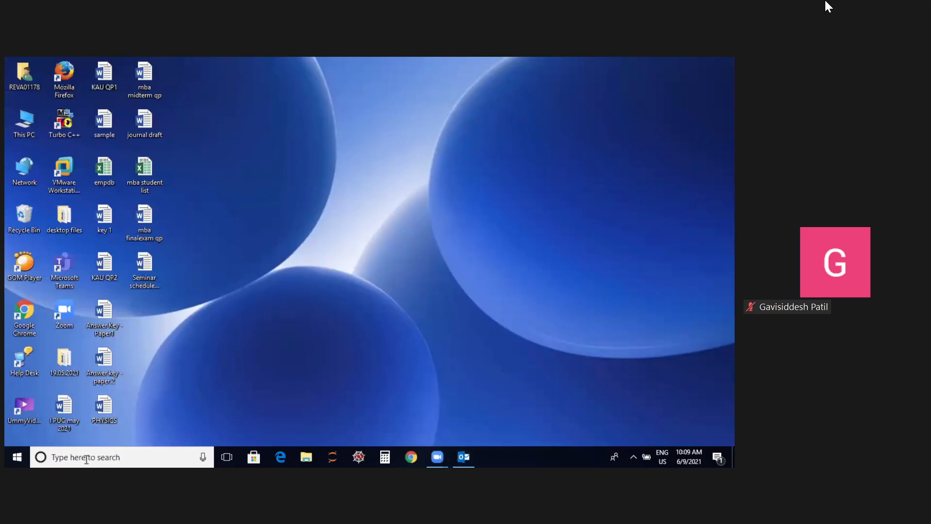
pyautogui.write('M')
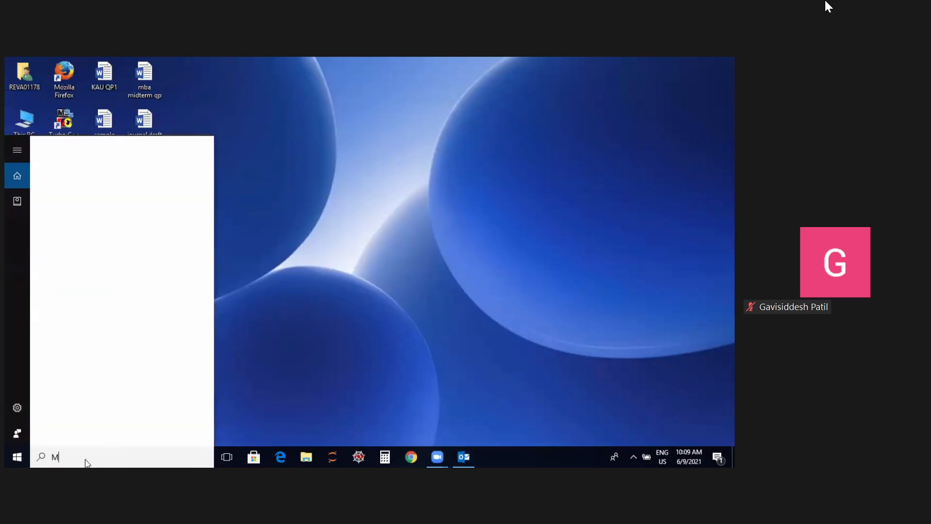
pyautogui.write('S EXCEL')
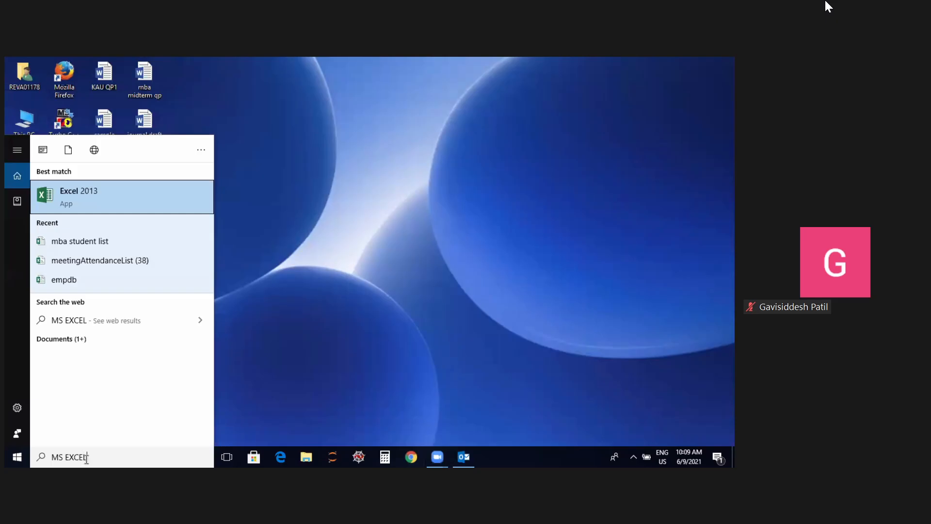
pyautogui.click(108, 214)
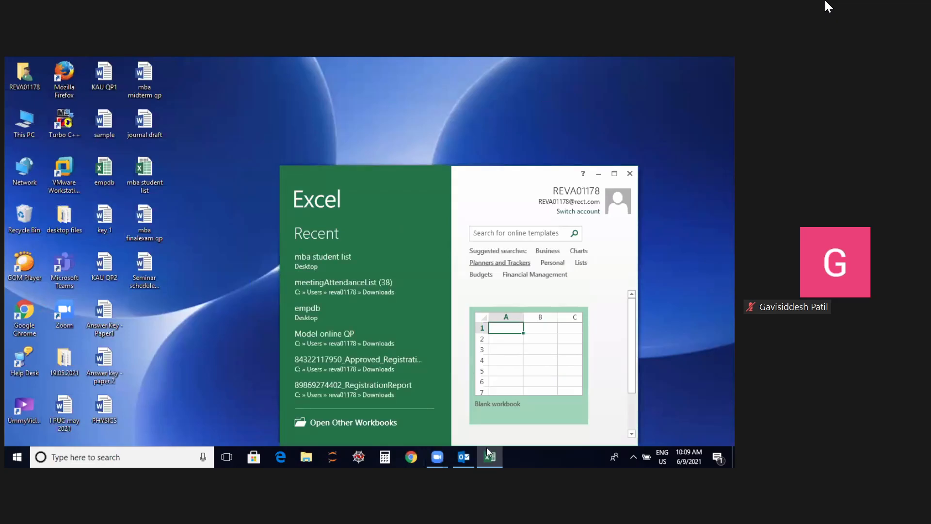
pyautogui.click(538, 361)
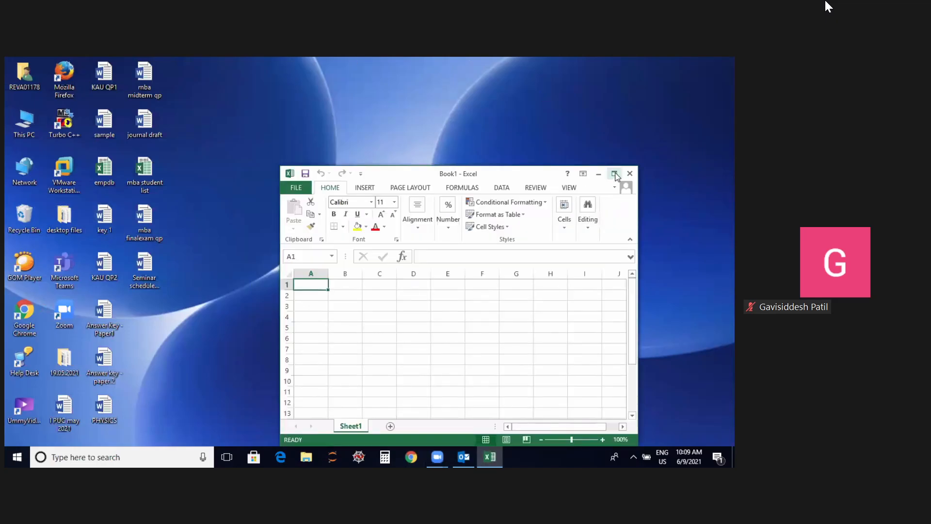
pyautogui.click(613, 173)
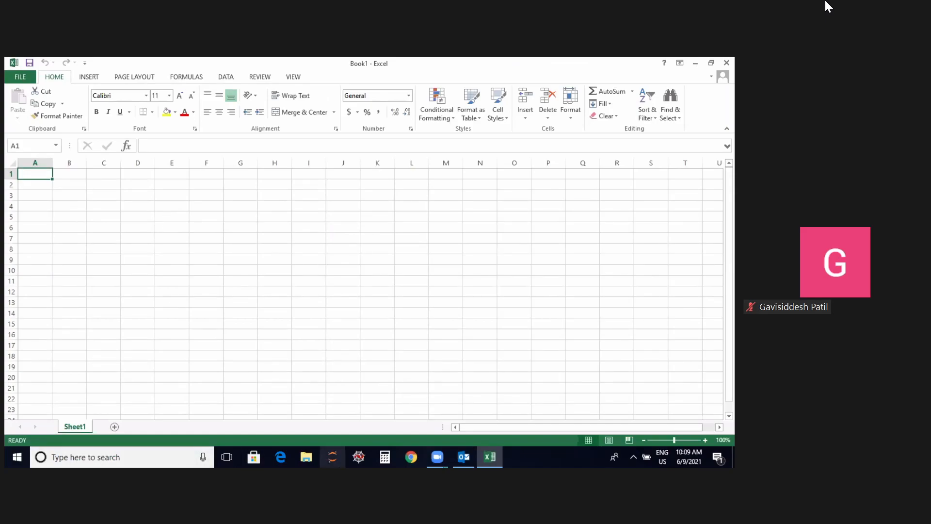
pyautogui.press('alt')
pyautogui.press('a')
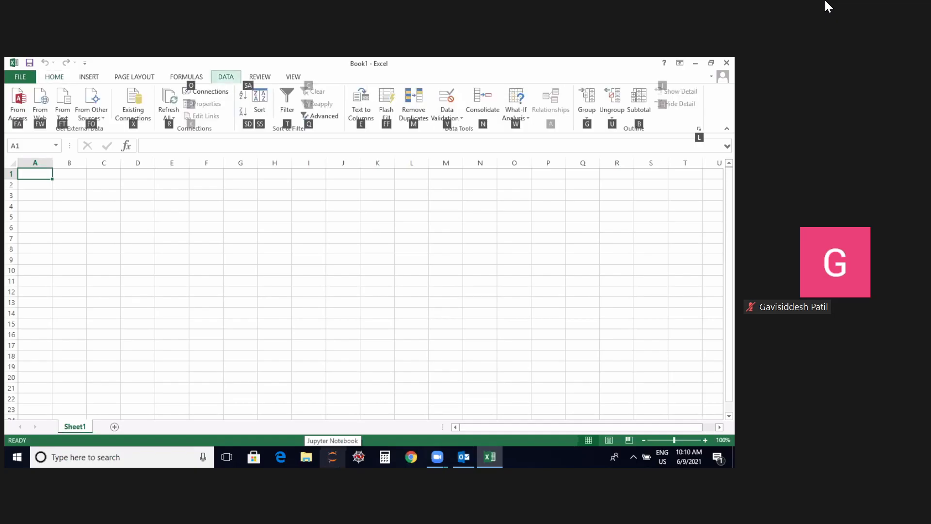
pyautogui.click(332, 457)
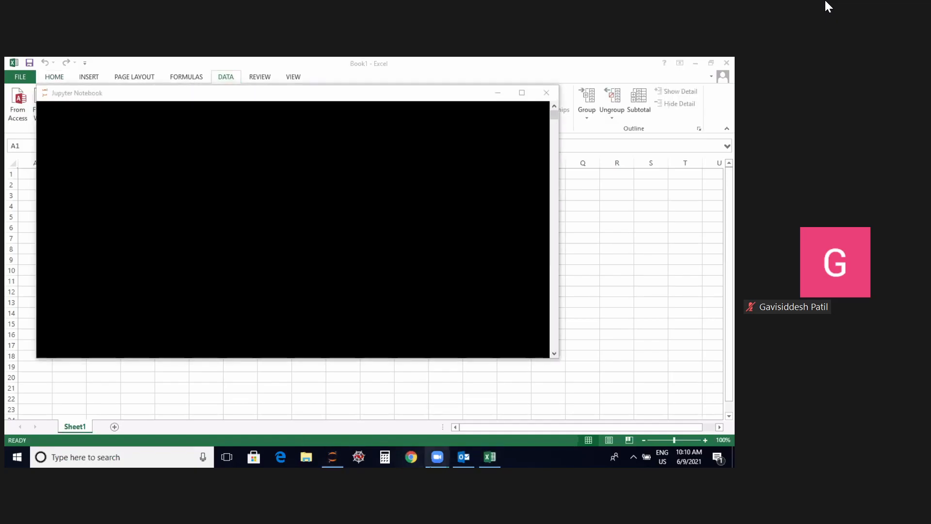
pyautogui.click(546, 93)
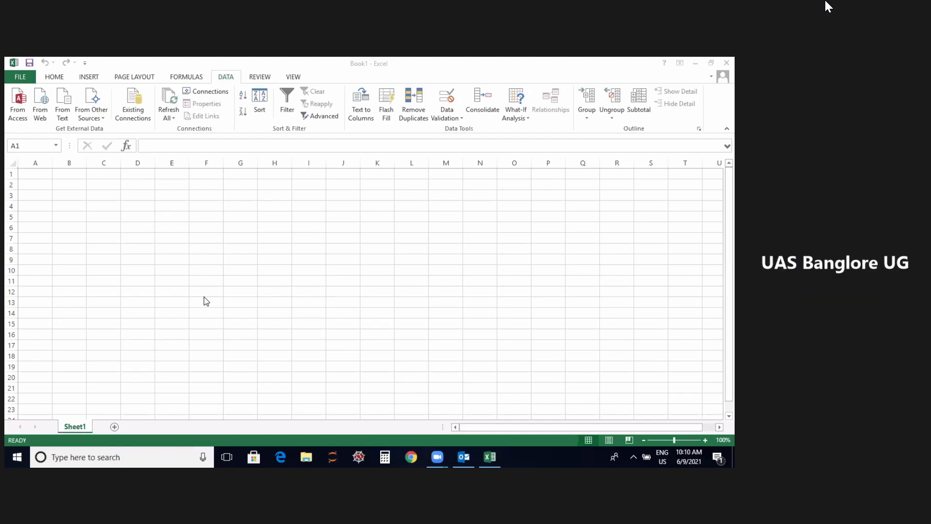
# Enter the column headings Regno, Name, PHY and CHE in cells B3 to E3
pyautogui.click(64, 197)
pyautogui.click(64, 195)
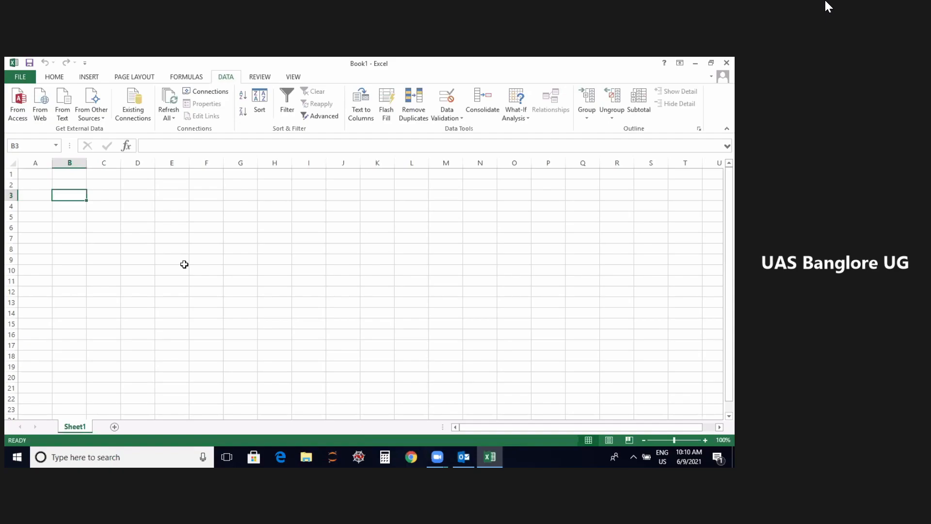
pyautogui.write('Regno')
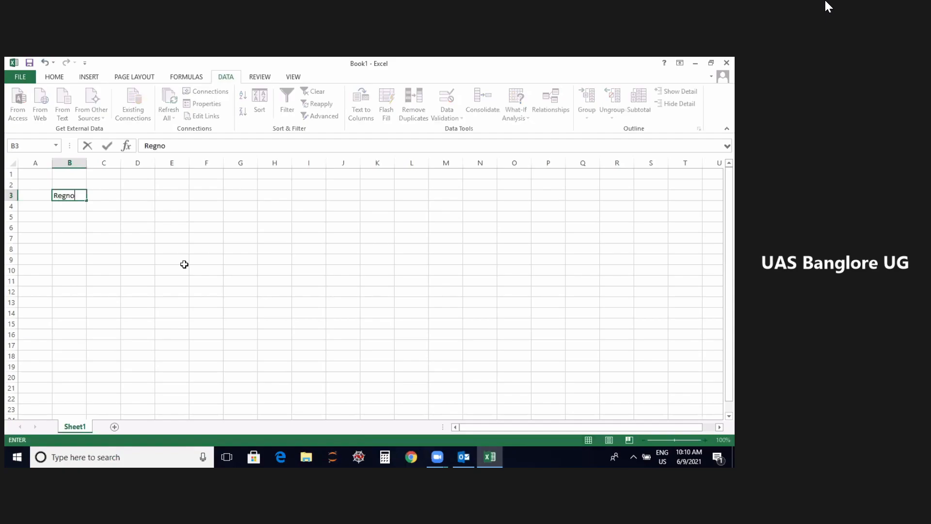
pyautogui.press('Tab')
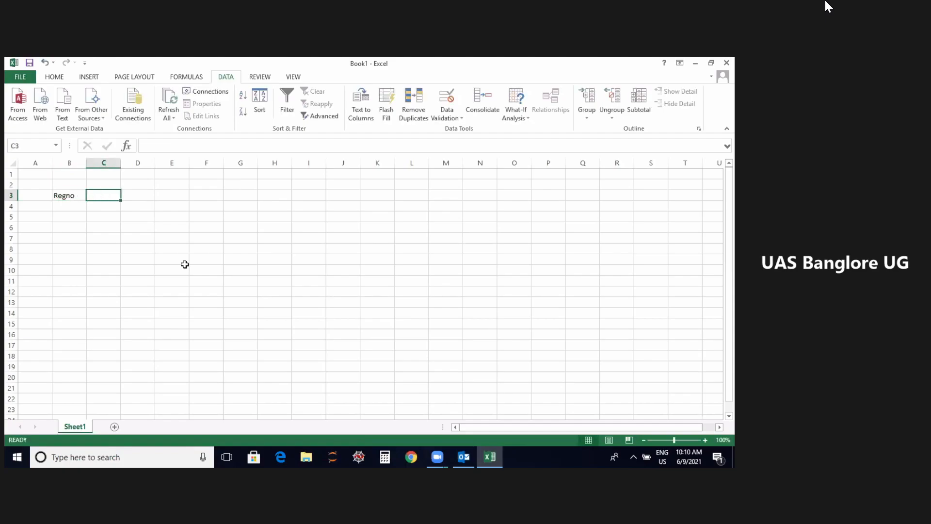
pyautogui.write('Name')
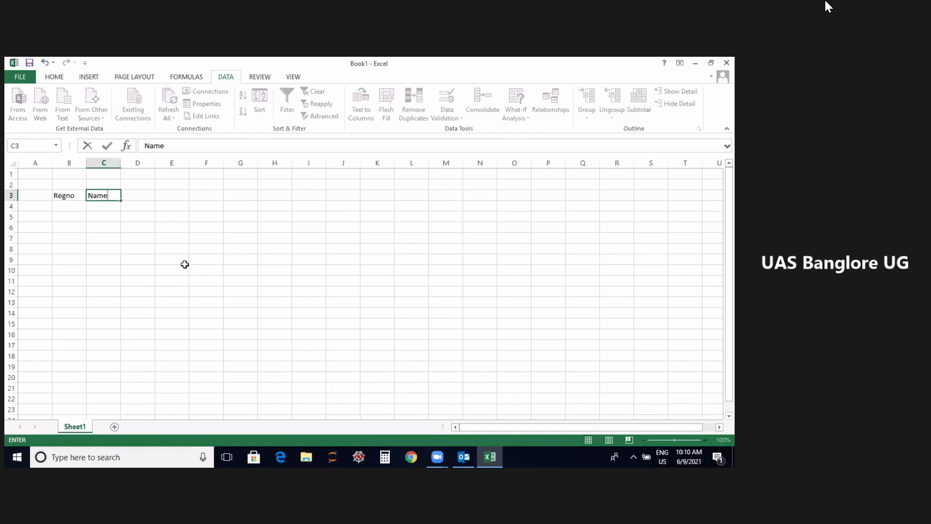
pyautogui.press('Tab')
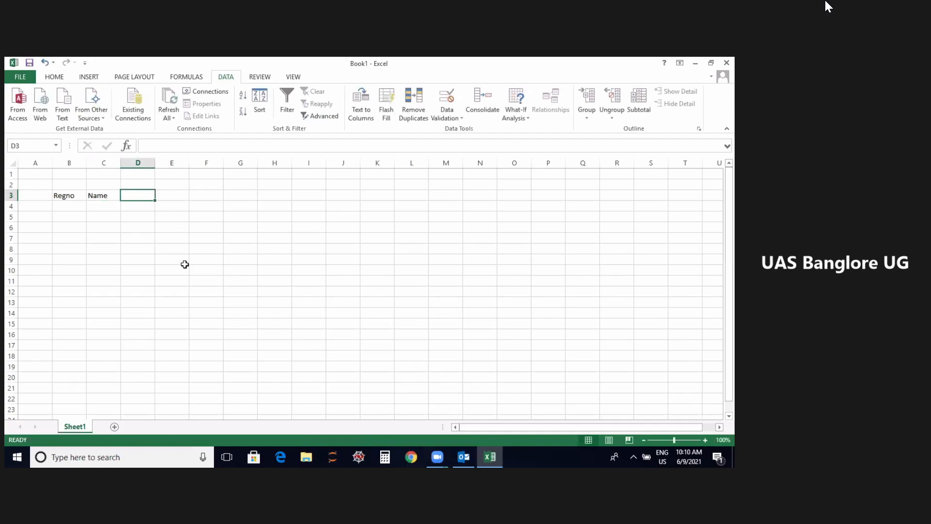
pyautogui.write('PHY')
pyautogui.press('Tab')
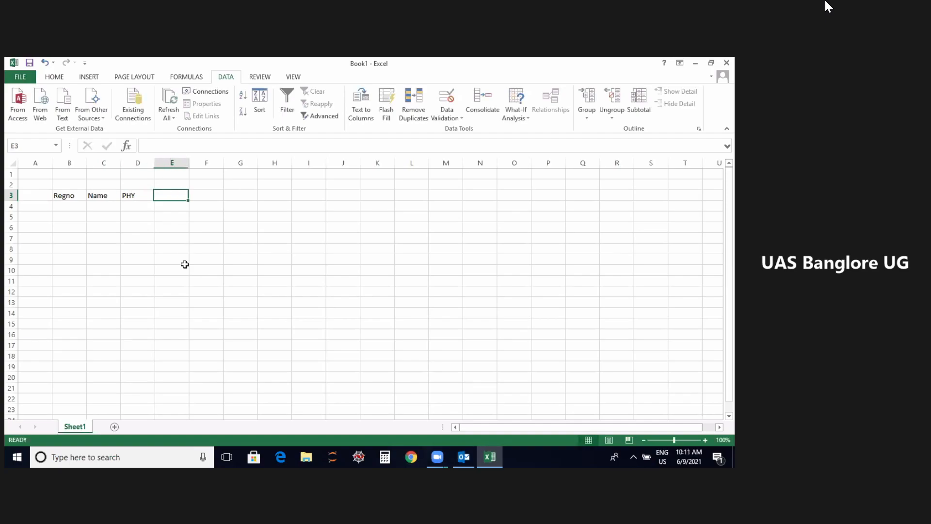
pyautogui.write('CHe')
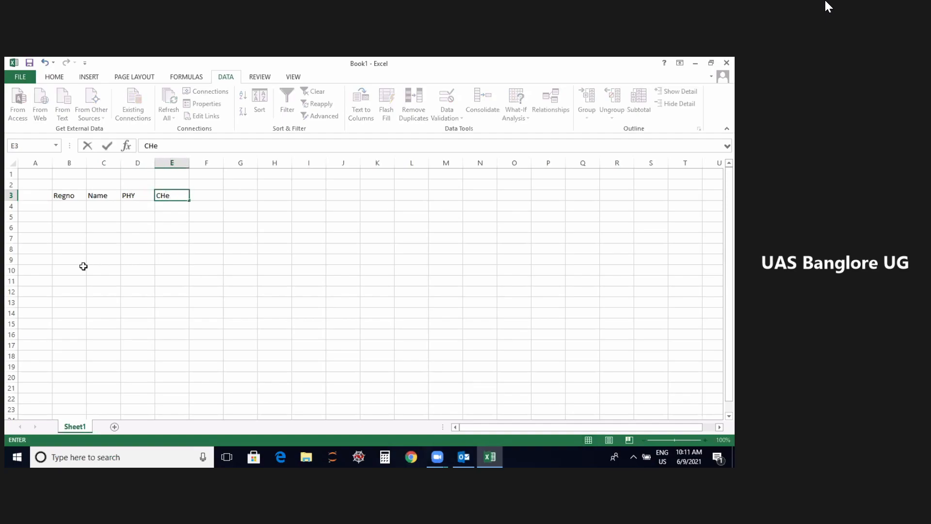
pyautogui.press('BackSpace')
pyautogui.write('E')
pyautogui.press('Tab')
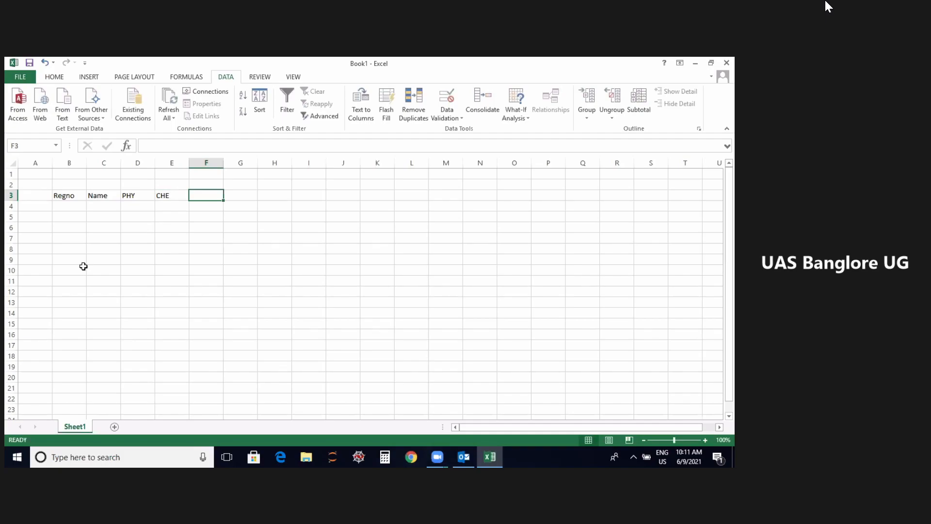
# Add the column headings MAT in F3 and CS in G3
pyautogui.write('MST++')
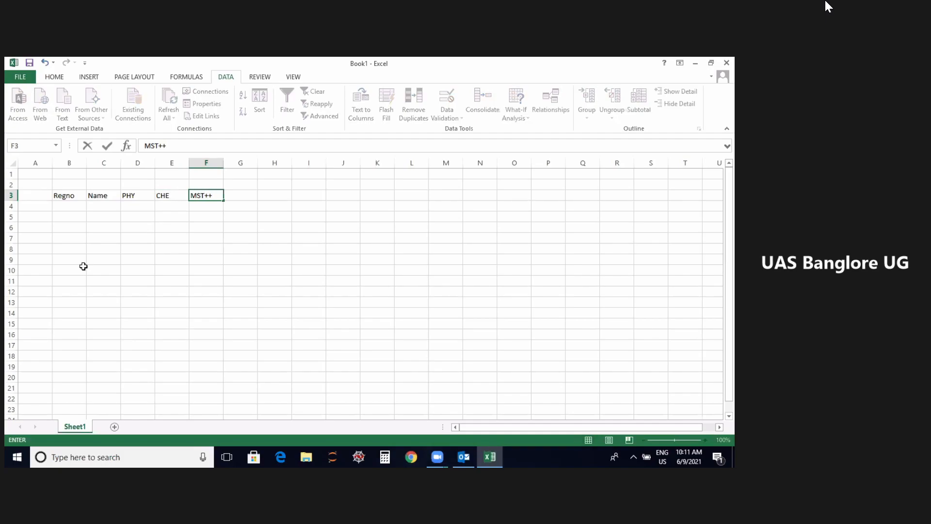
pyautogui.press('BackSpace')
pyautogui.press('BackSpace')
pyautogui.press('BackSpace')
pyautogui.press('BackSpace')
pyautogui.write('AT')
pyautogui.press('Tab')
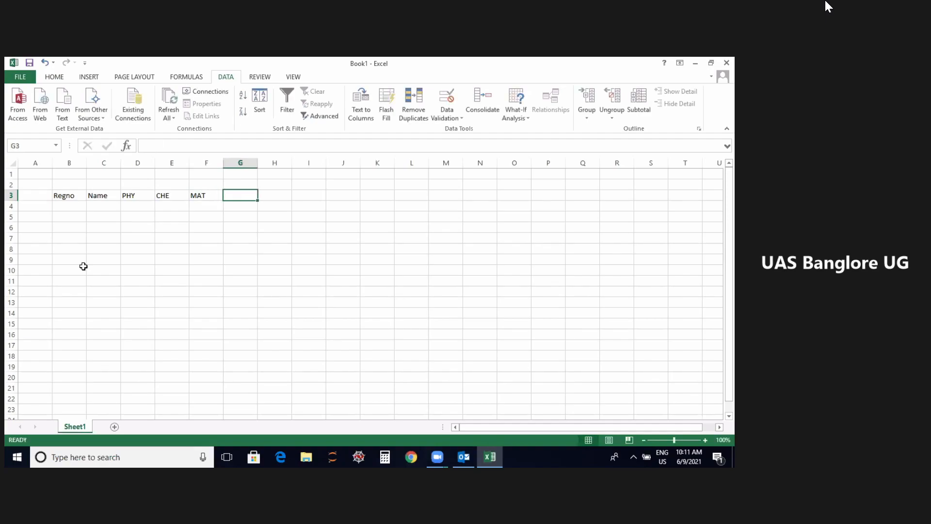
pyautogui.write('CS')
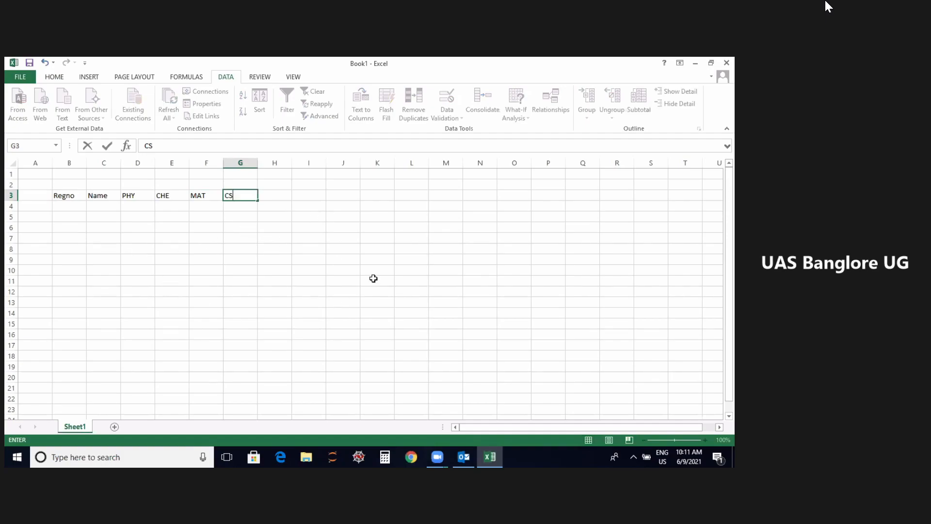
pyautogui.click(192, 296)
# Enter the first two consecutive student registration numbers in cells B4 and B5 under Regno
pyautogui.click(74, 207)
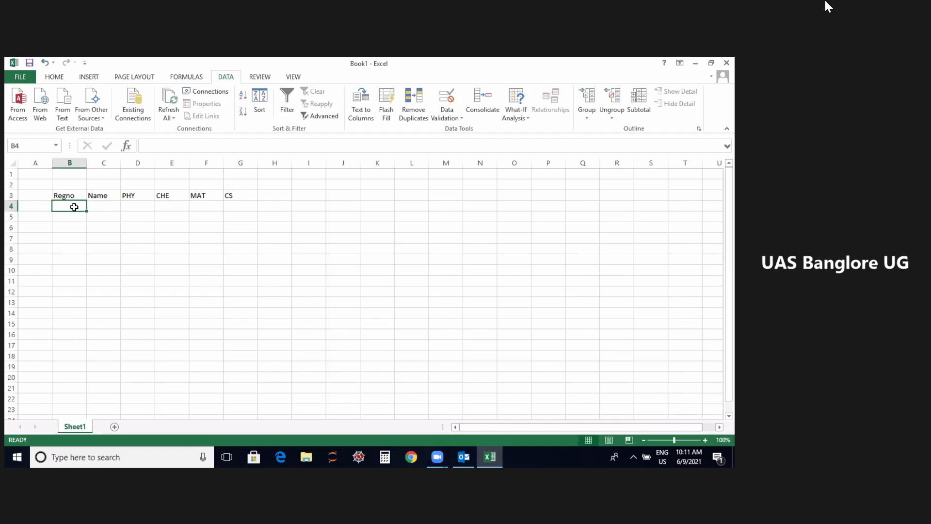
pyautogui.write('amd')
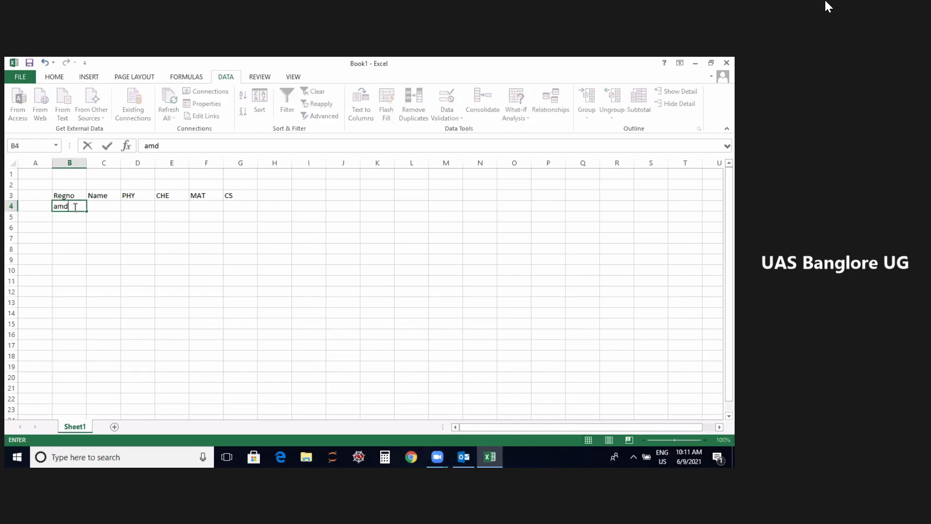
pyautogui.press('BackSpace')
pyautogui.press('BackSpace')
pyautogui.press('BackSpace')
pyautogui.write('AMB')
pyautogui.write(' 002')
pyautogui.press('BackSpace')
pyautogui.write('1')
pyautogui.press('Return')
pyautogui.write('AM')
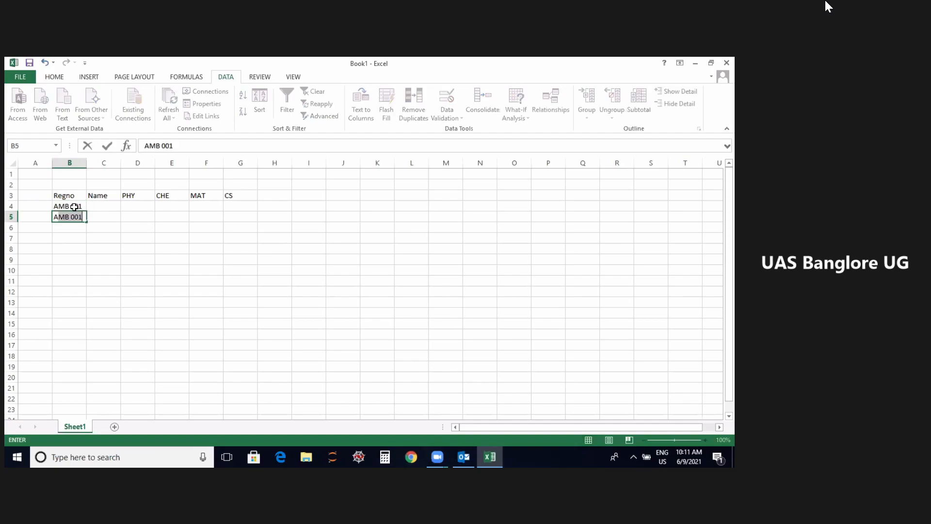
pyautogui.write('B 002')
pyautogui.click(115, 242)
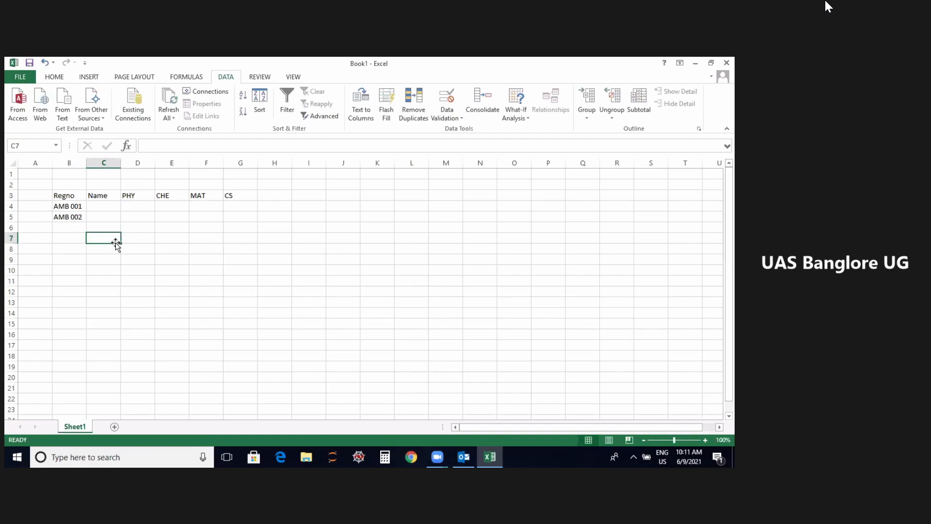
# Extend the registration number series from B4:B5 down to cell B17 using AutoFill
pyautogui.click(59, 203)
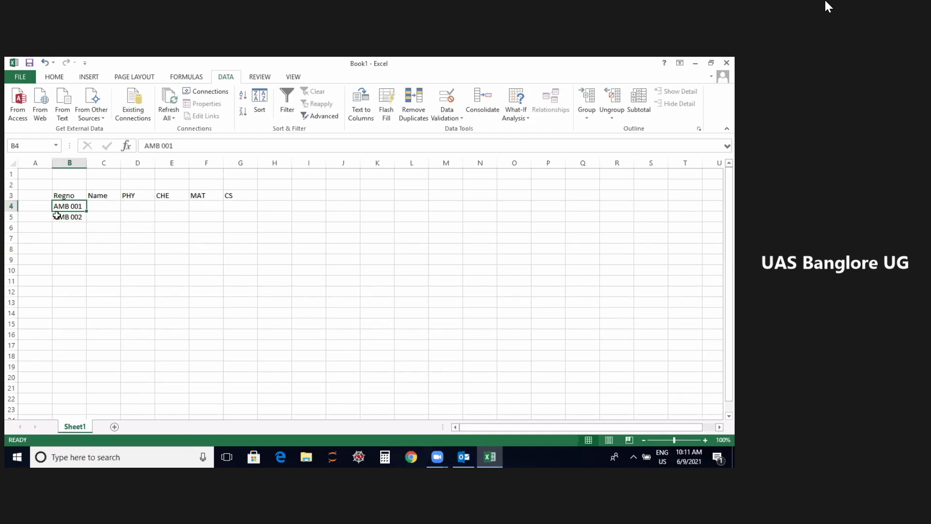
pyautogui.moveTo(59, 203); pyautogui.dragTo(68, 224)
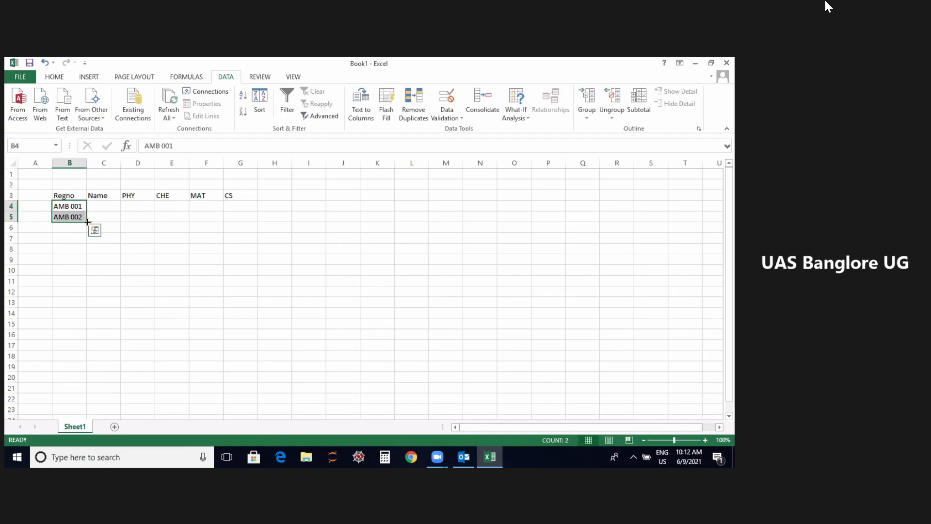
pyautogui.moveTo(87, 222); pyautogui.dragTo(150, 225)
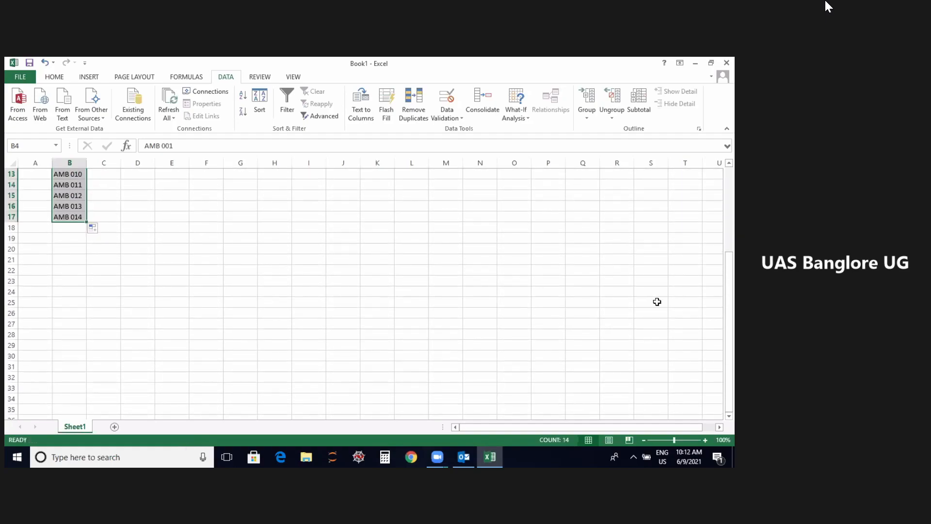
pyautogui.moveTo(729, 316); pyautogui.dragTo(728, 239)
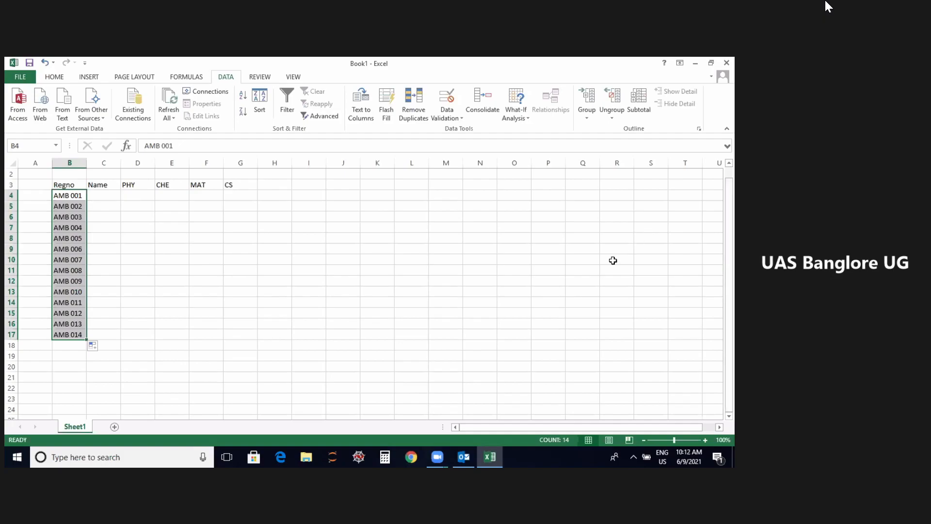
# Widen the Name column and enter the first three students' names in cells C4 to C6
pyautogui.click(114, 196)
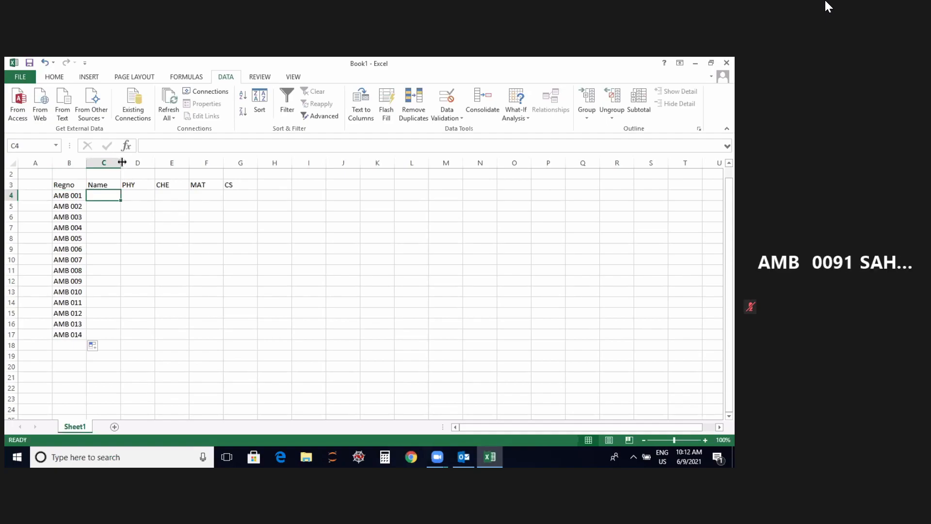
pyautogui.moveTo(122, 163); pyautogui.dragTo(143, 162)
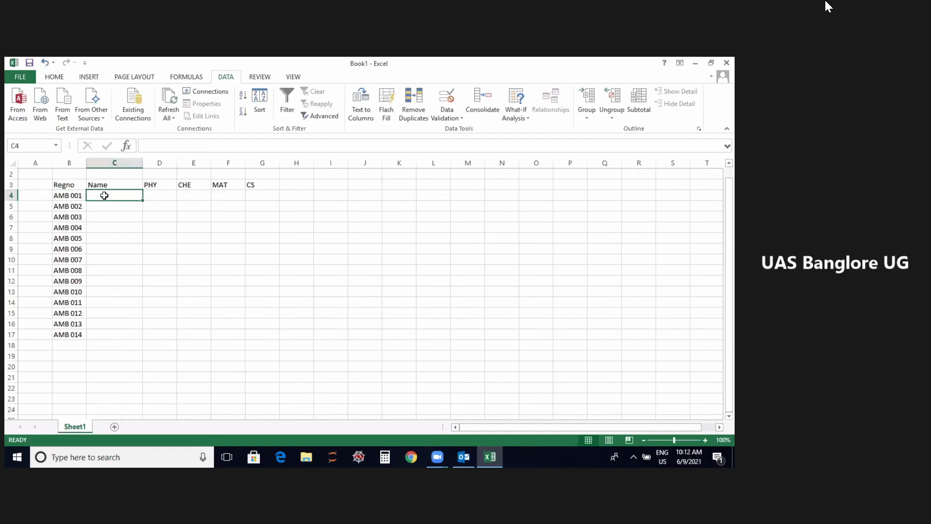
pyautogui.write('ARUNA')
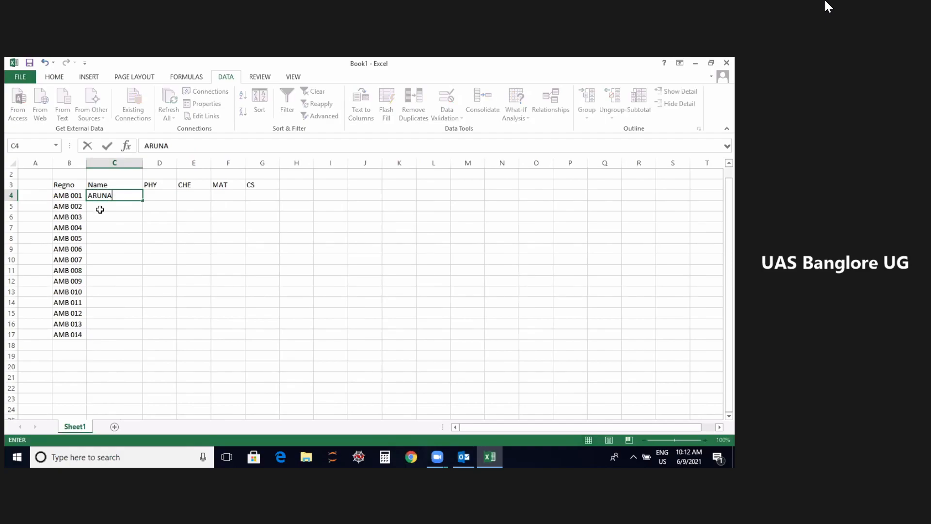
pyautogui.click(99, 208)
pyautogui.write('AM')
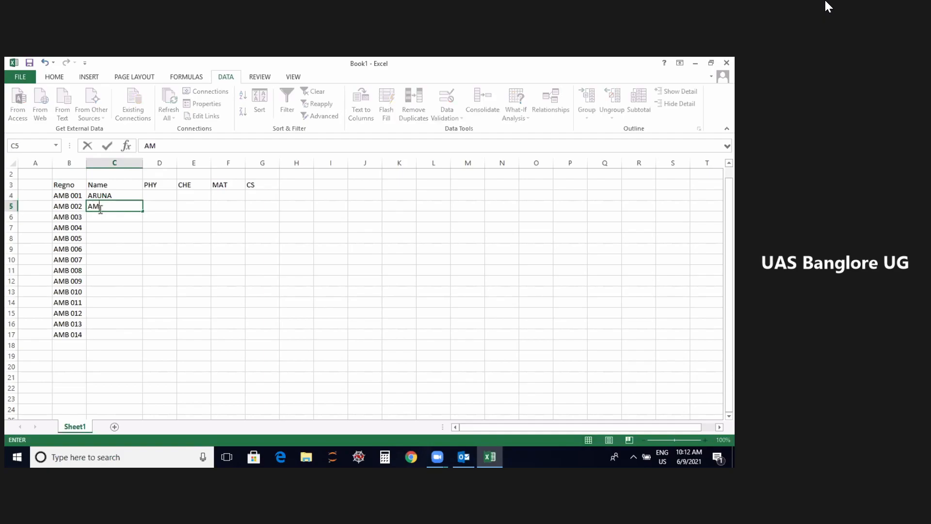
pyautogui.write('E')
pyautogui.press('BackSpace')
pyautogui.write('MRUTHA')
pyautogui.press('Return')
pyautogui.write('ARJUN')
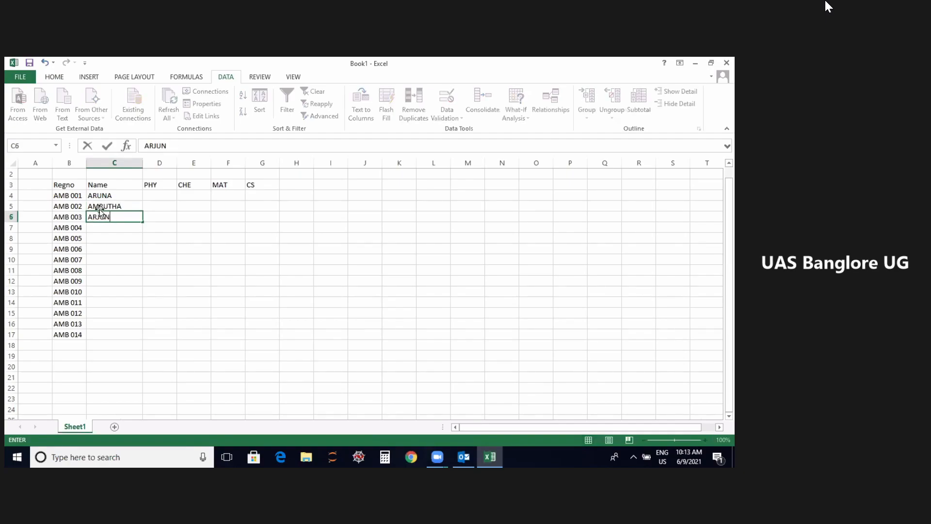
pyautogui.press('Return')
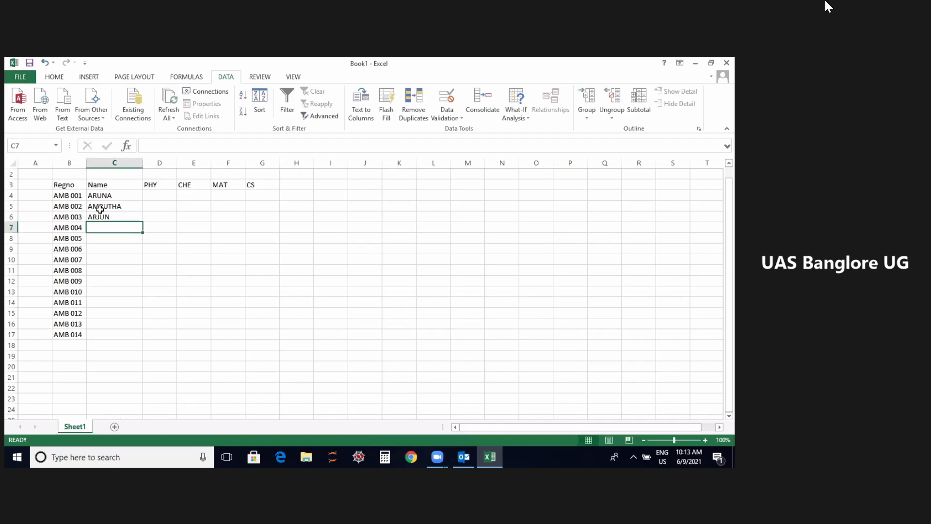
# Enter the next three students' first names in the Name column, cells C7 to C9
pyautogui.write('CHANDANA')
pyautogui.press('Return')
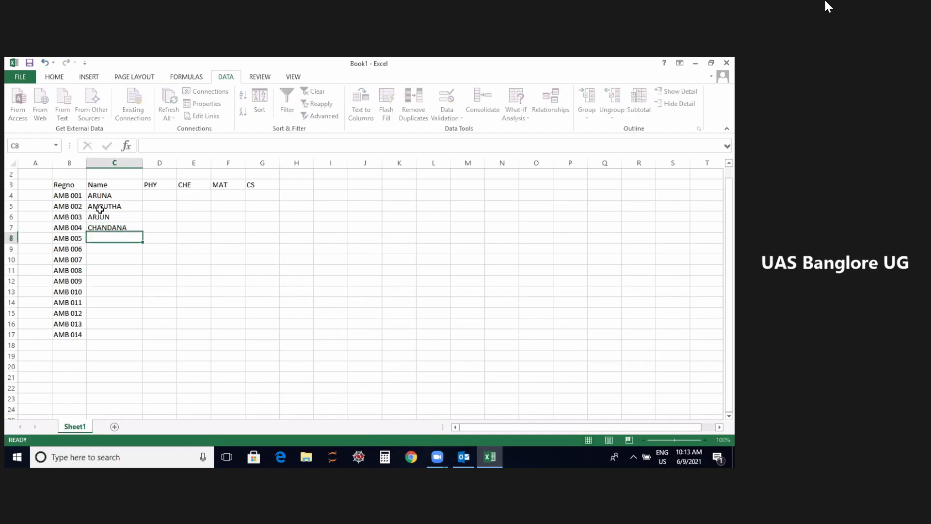
pyautogui.write('BHAV')
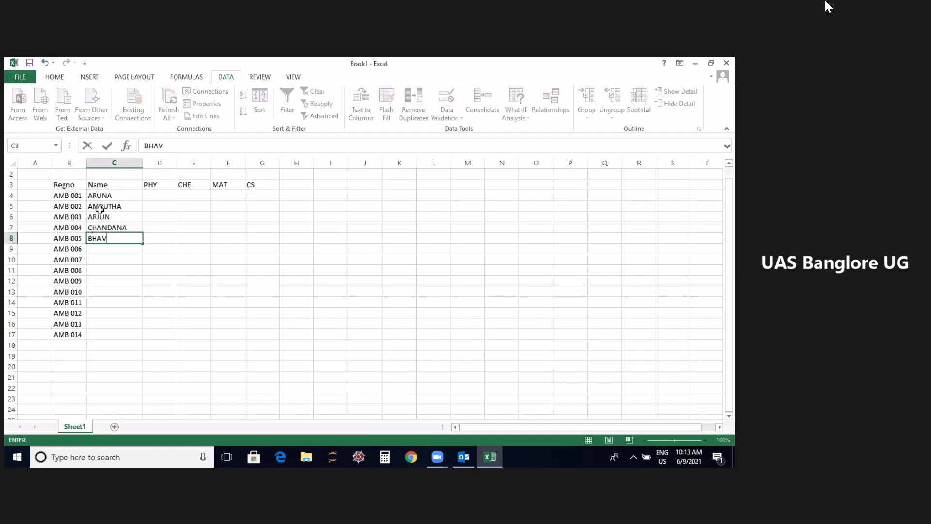
pyautogui.write("YA'")
pyautogui.press('Return')
pyautogui.write('GEE')
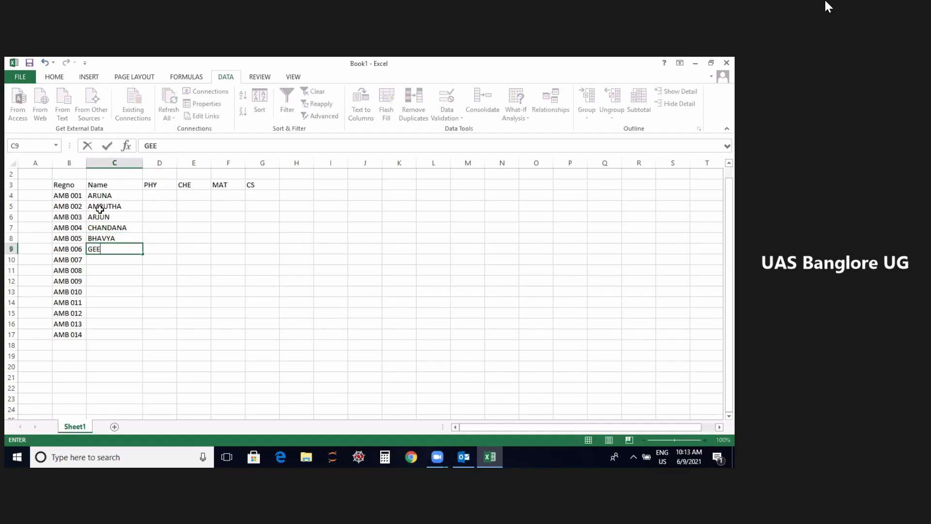
pyautogui.write('THA')
pyautogui.press('Return')
# Fill in the students' names for the seventh to ninth registration numbers in cells C10 to C12
pyautogui.write("SUNITHA'")
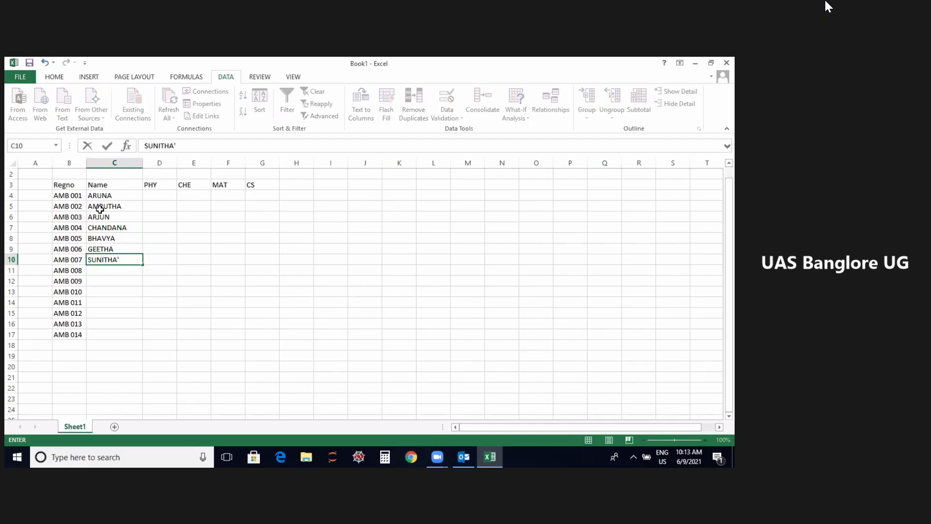
pyautogui.press('BackSpace')
pyautogui.press('Return')
pyautogui.write('DIV')
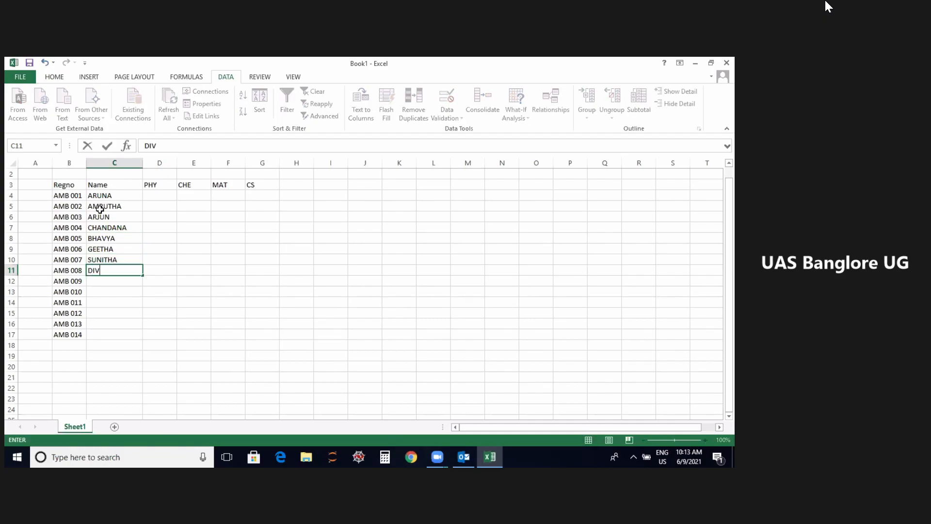
pyautogui.write('YA')
pyautogui.press('Return')
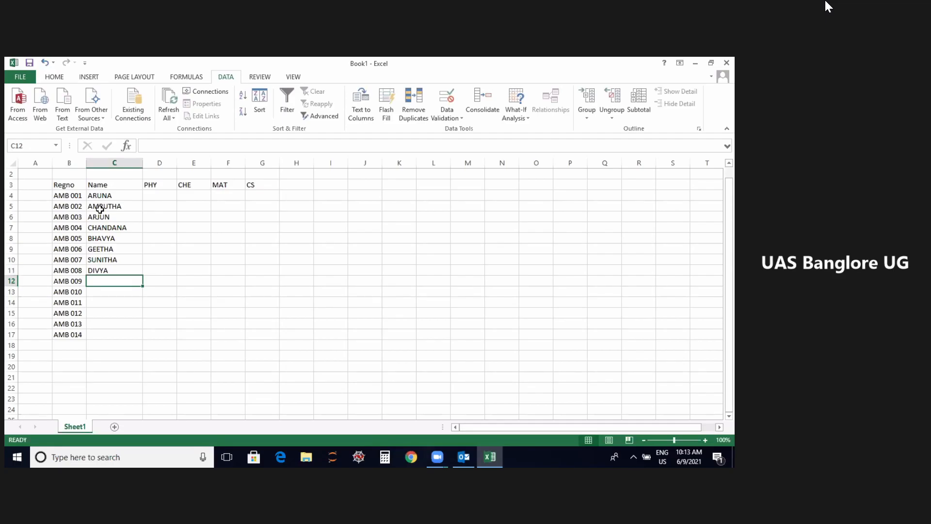
pyautogui.write('C')
pyautogui.press('BackSpace')
pyautogui.press('BackSpace')
pyautogui.write('BHANU')
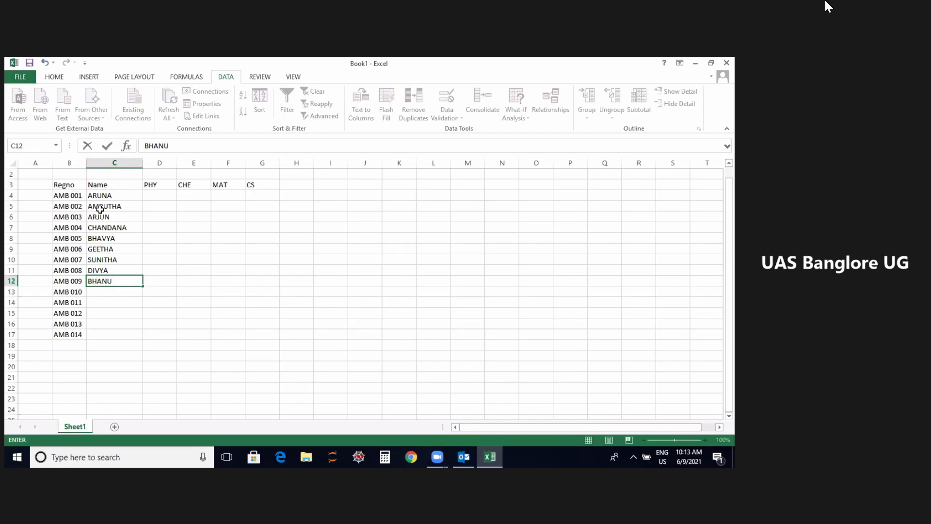
pyautogui.press('Return')
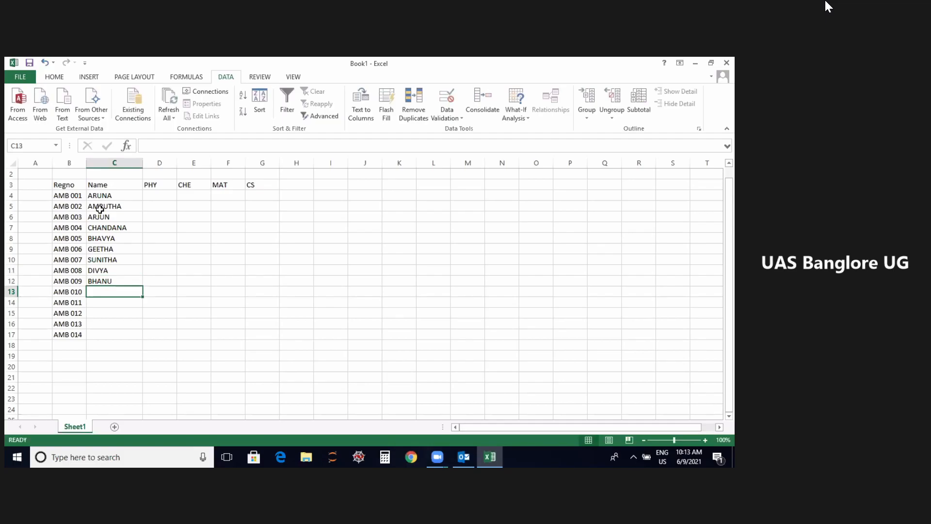
# Add the names of the tenth to twelfth students in cells C13 to C15
pyautogui.write('DEE')
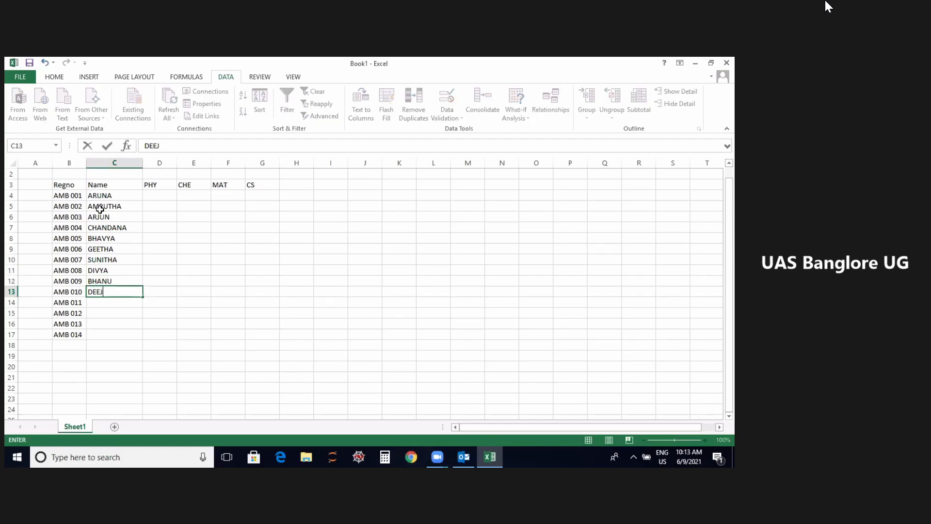
pyautogui.write('KSHIT')
pyautogui.press('Return')
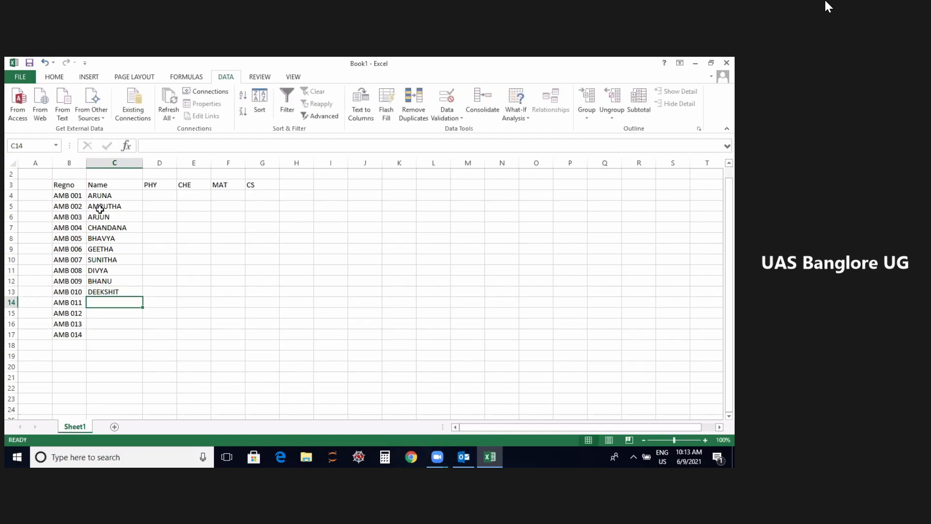
pyautogui.write('PAVAN')
pyautogui.hotkey('ctrl', 'Return')
pyautogui.press('Return')
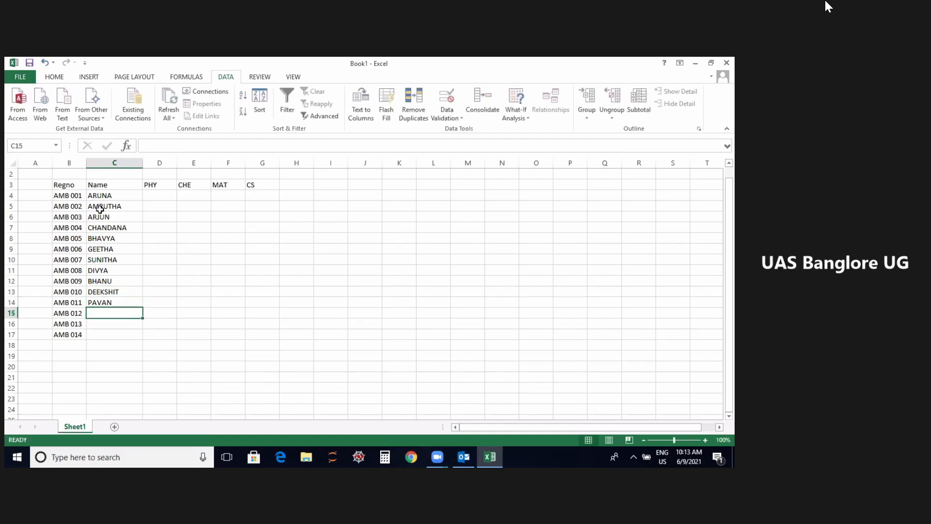
pyautogui.write('RAVI')
pyautogui.press('Return')
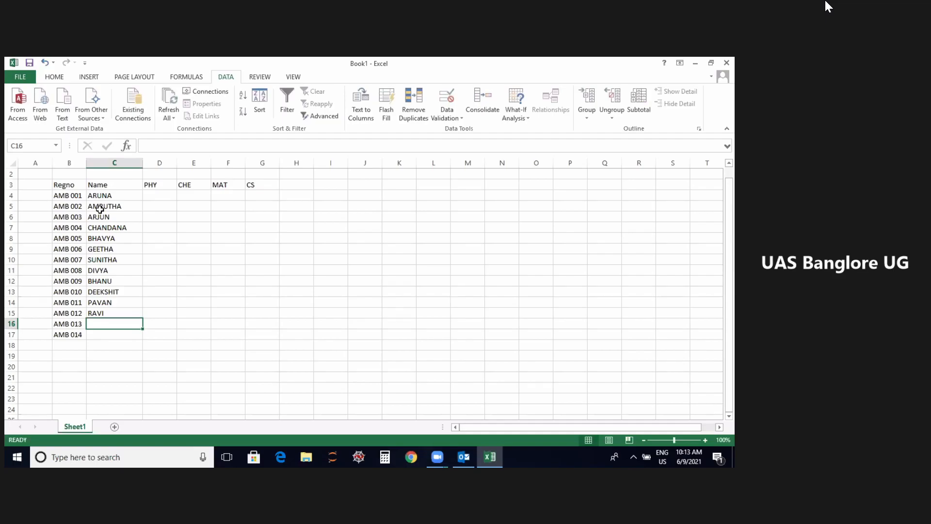
# Complete the Name column by entering the last two students' names in cells C16 and C17
pyautogui.write('RU')
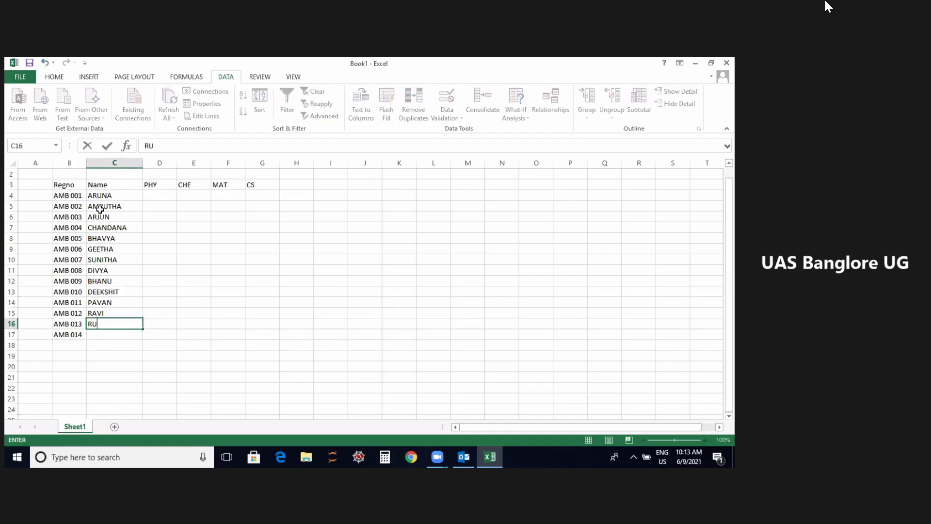
pyautogui.write('DRESH')
pyautogui.press('Return')
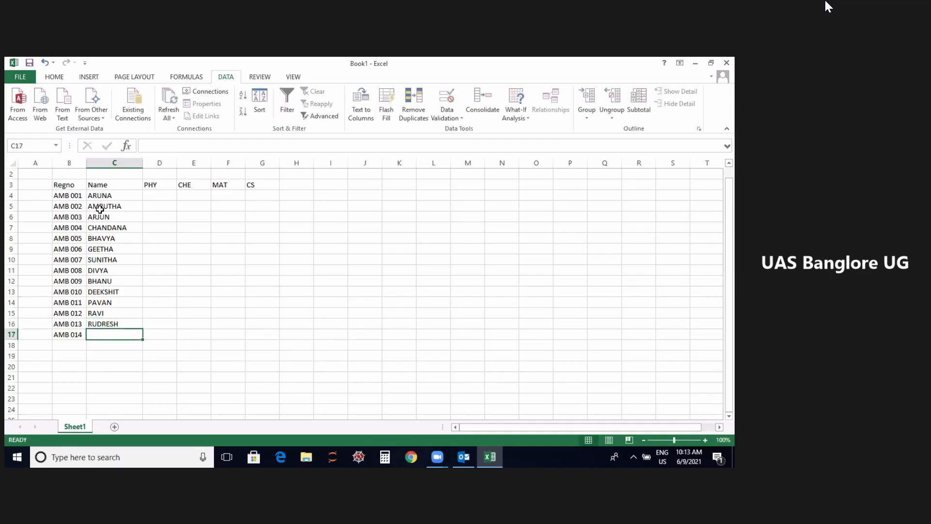
pyautogui.write('SIDDESH')
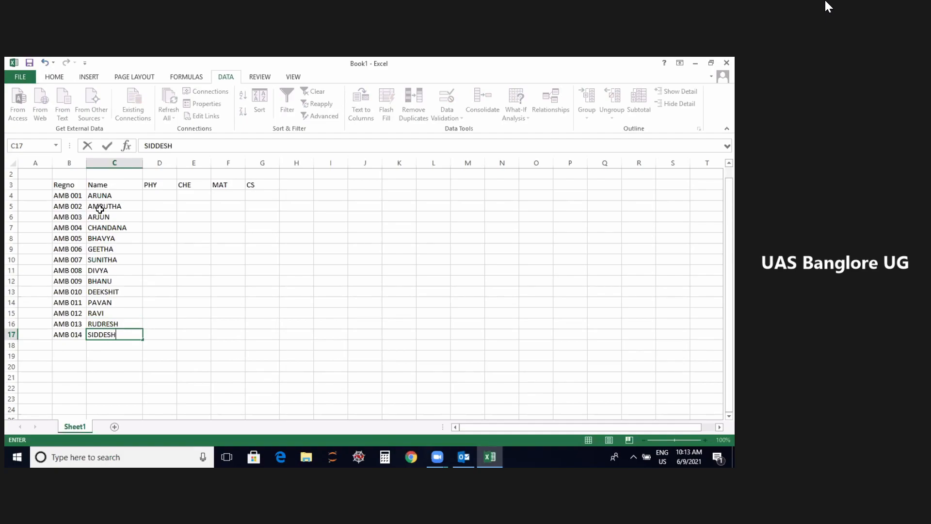
# Enter the PHY marks 88, 44, 33, 56 and 87 in cells D4 to D8
pyautogui.click(149, 197)
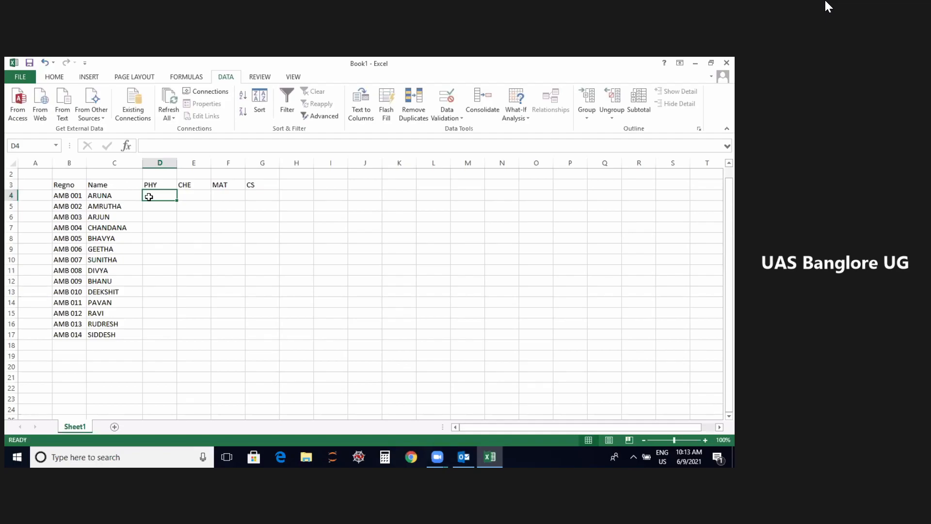
pyautogui.write('88')
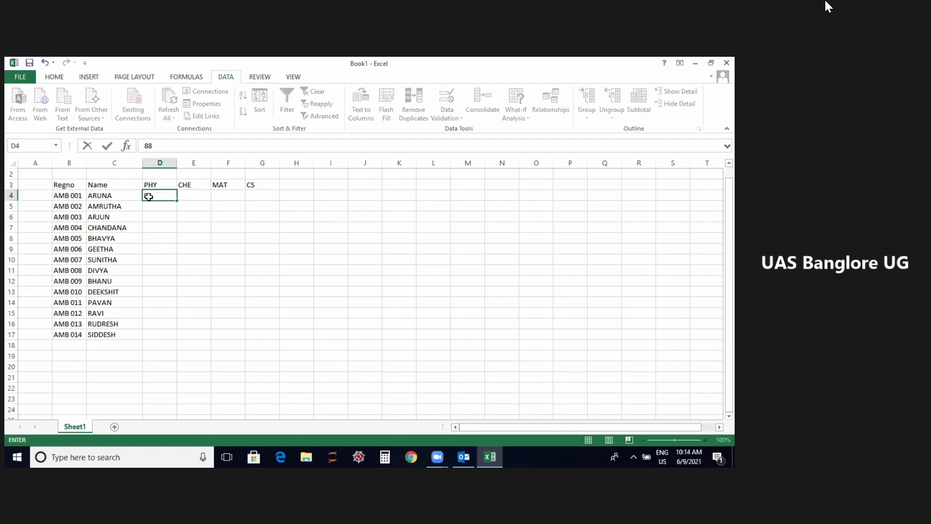
pyautogui.press('Return')
pyautogui.write('44')
pyautogui.press('Return')
pyautogui.write('33')
pyautogui.press('Return')
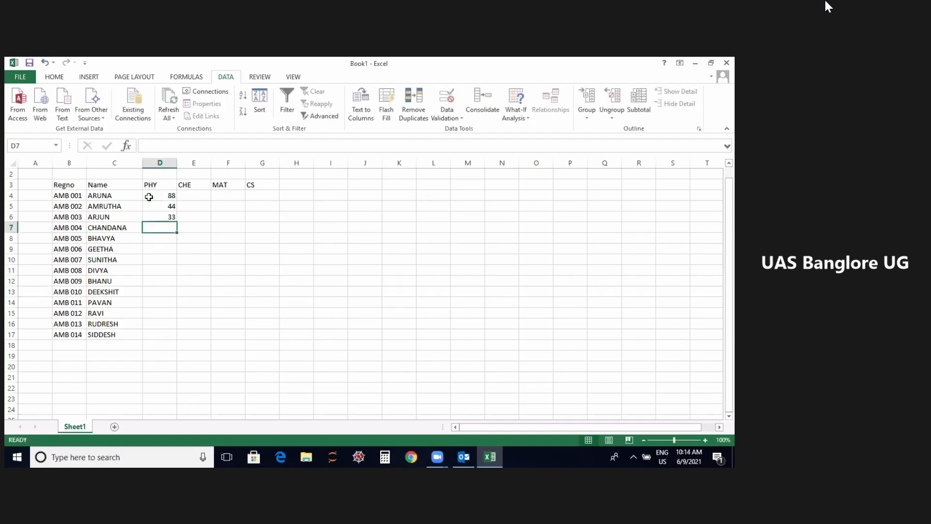
pyautogui.write('56')
pyautogui.press('Return')
pyautogui.write('87')
pyautogui.press('Return')
# Enter the PHY marks 54, 37, 98 and 77 in cells D9 to D12
pyautogui.write('54')
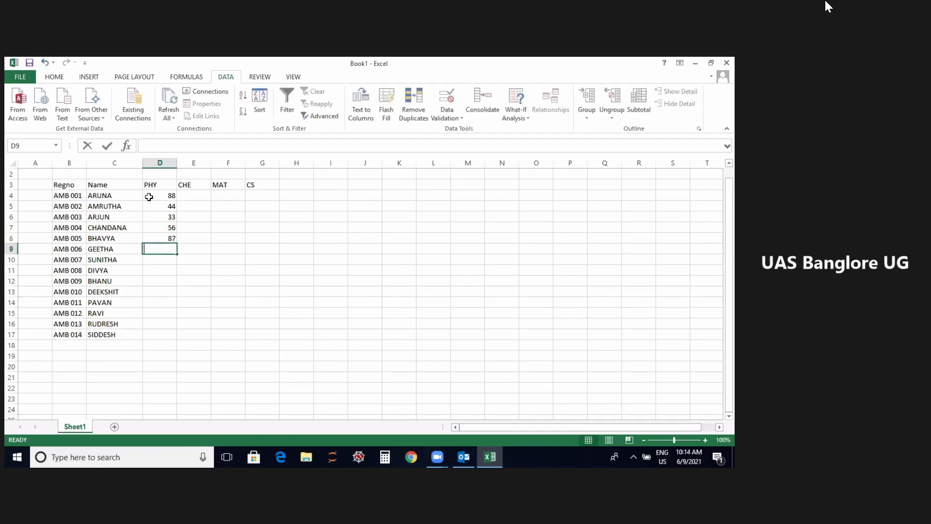
pyautogui.press('Return')
pyautogui.write('37')
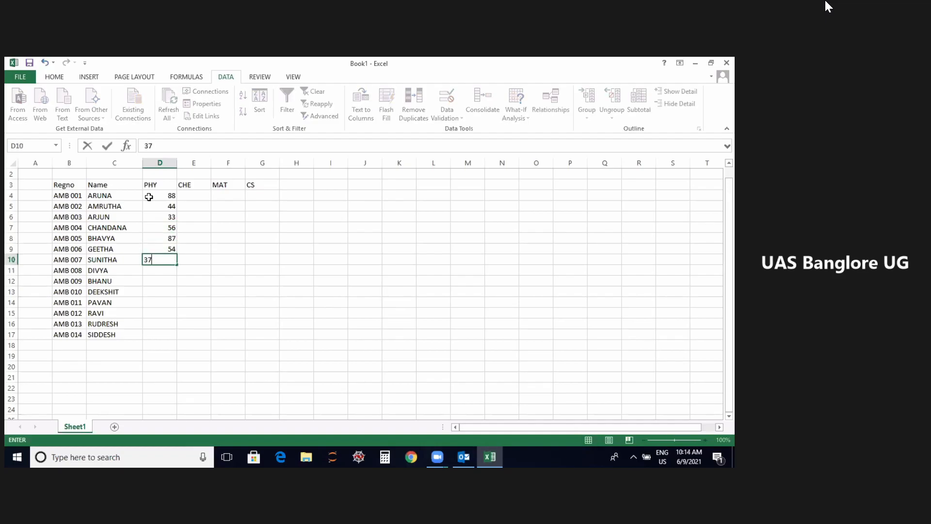
pyautogui.press('Return')
pyautogui.write('98')
pyautogui.press('Return')
pyautogui.write('445')
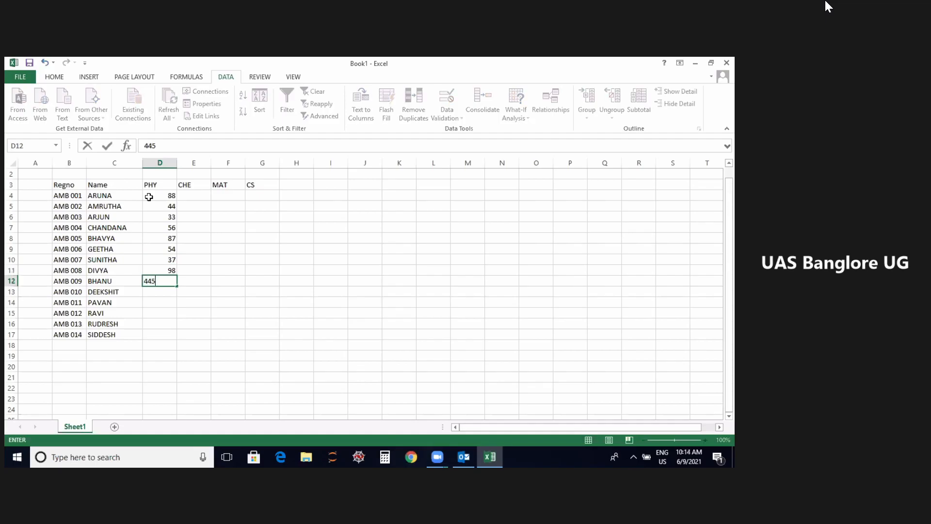
pyautogui.press('BackSpace')
pyautogui.press('BackSpace')
pyautogui.press('BackSpace')
pyautogui.write('77')
pyautogui.press('Return')
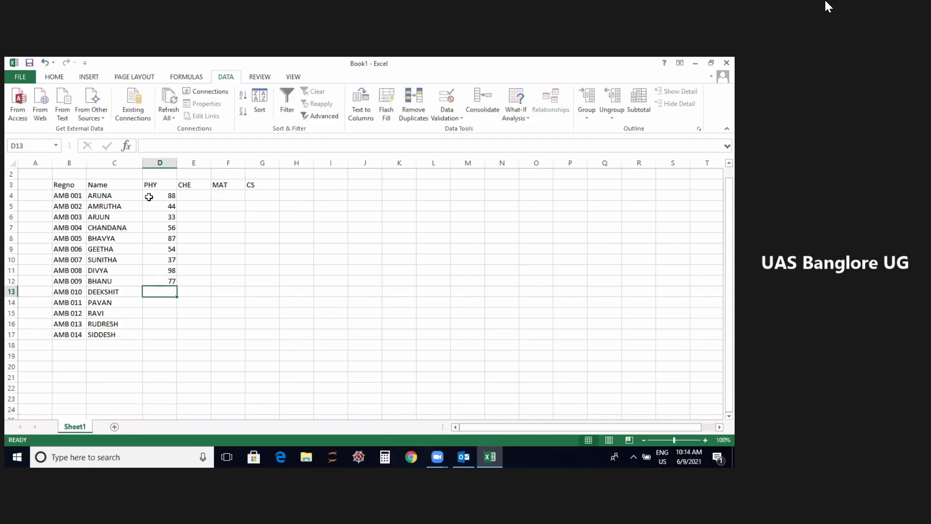
# Complete the PHY column with the marks 98, 76, 87, 49 and 66 in cells D13 to D17
pyautogui.write('98')
pyautogui.press('Return')
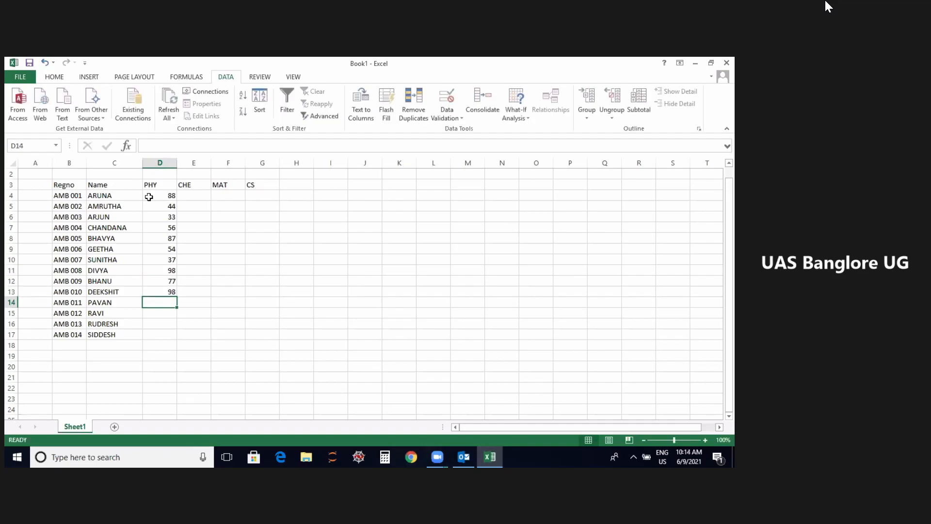
pyautogui.write('76')
pyautogui.press('Return')
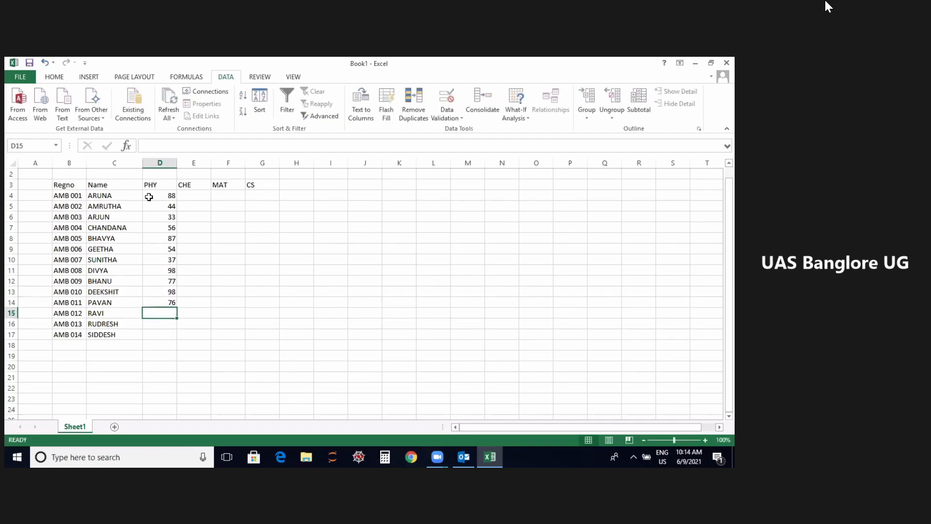
pyautogui.write('87')
pyautogui.press('Return')
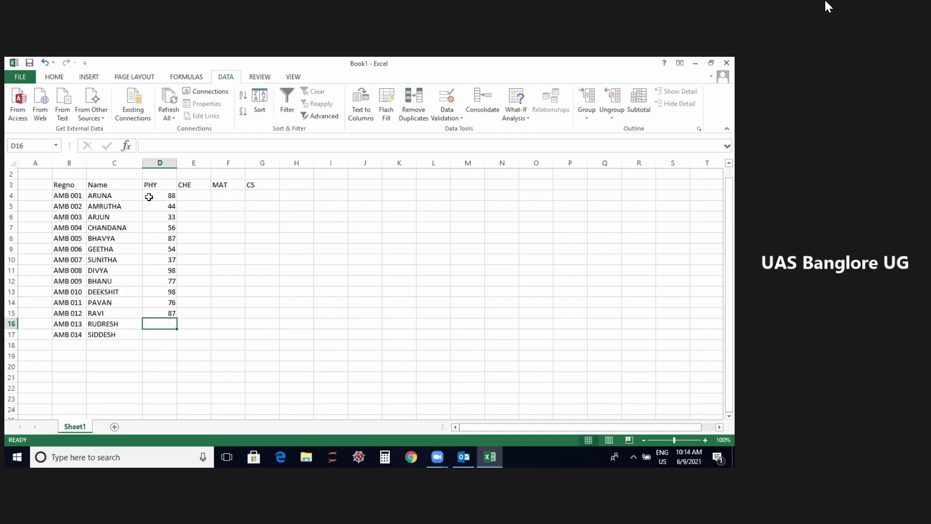
pyautogui.write('49')
pyautogui.press('Return')
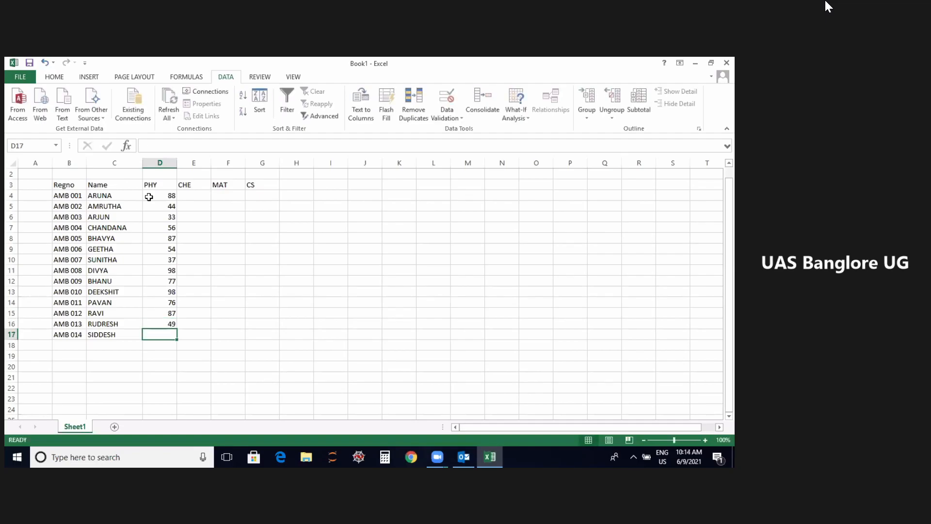
pyautogui.write('66')
pyautogui.press('Return')
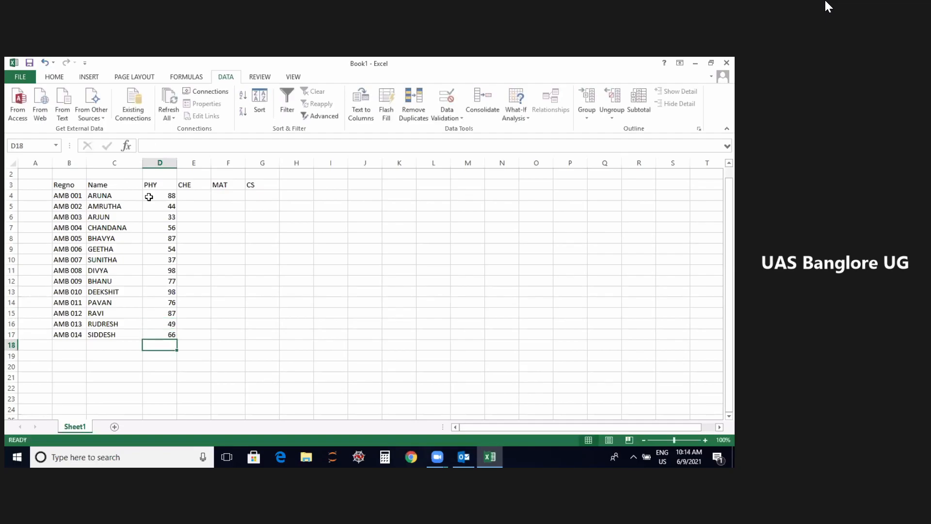
# Enter the CHE marks 76, 35, 25 and 48 in cells E4 to E7
pyautogui.click(227, 194)
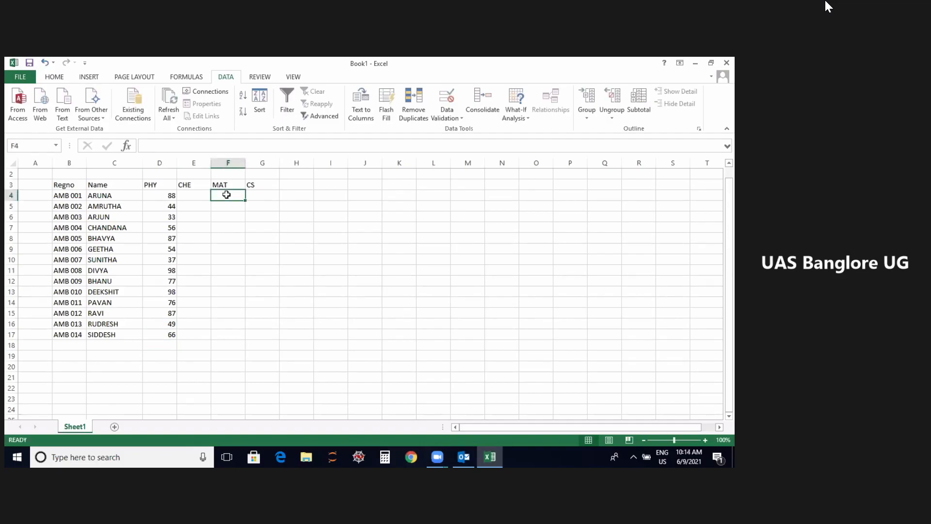
pyautogui.press('Left')
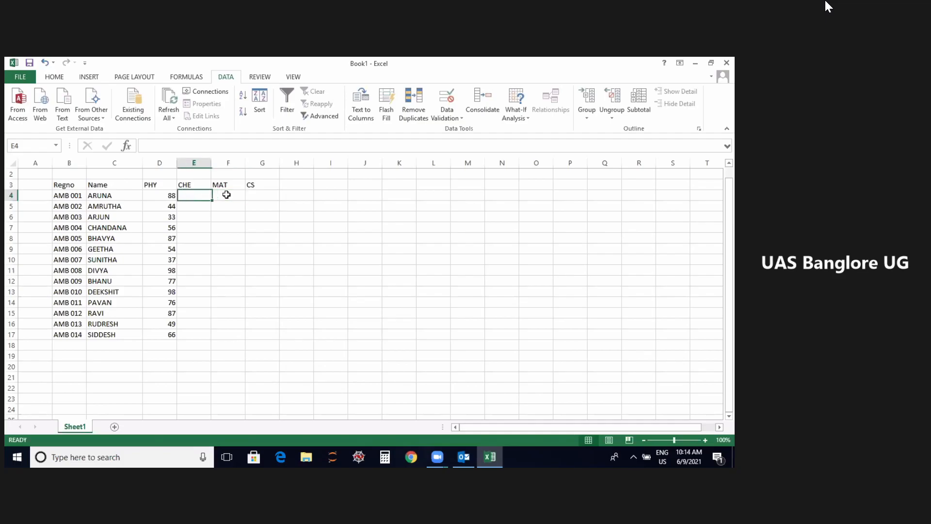
pyautogui.write('76')
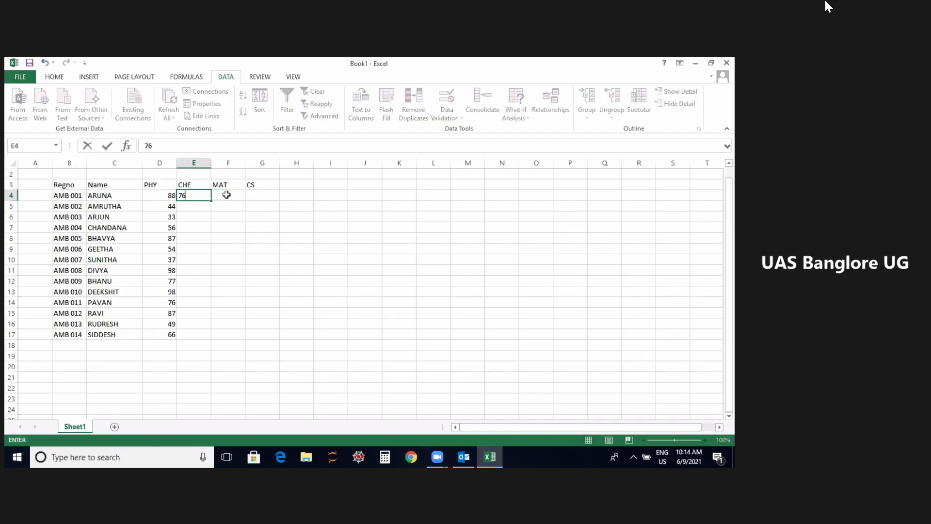
pyautogui.press('Return')
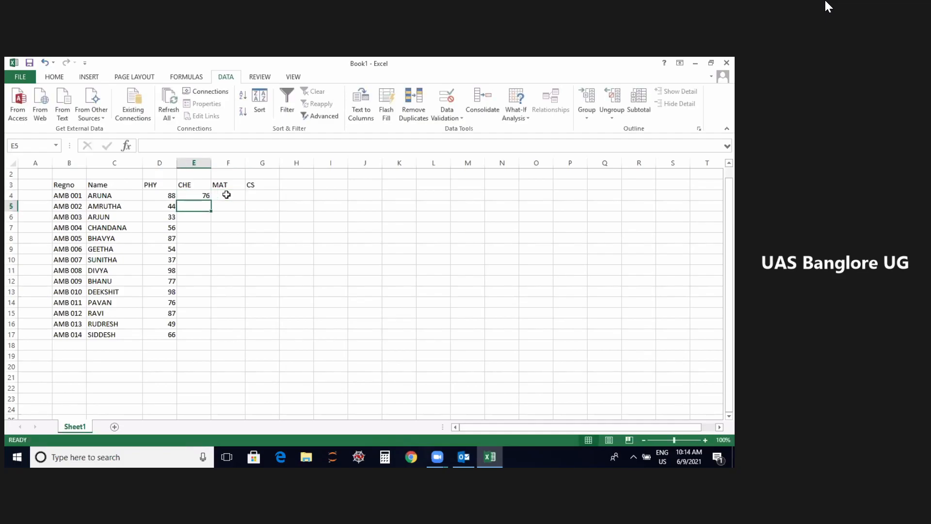
pyautogui.write('35')
pyautogui.press('Return')
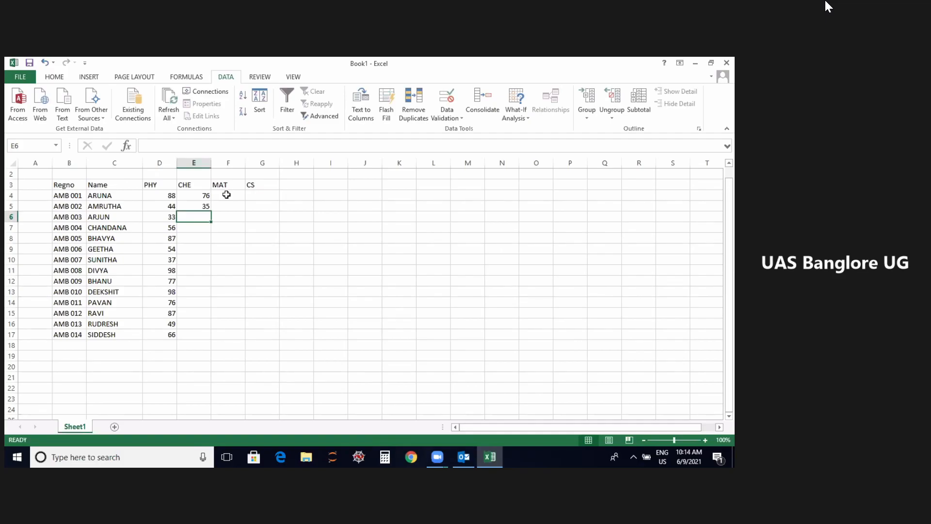
pyautogui.write('25')
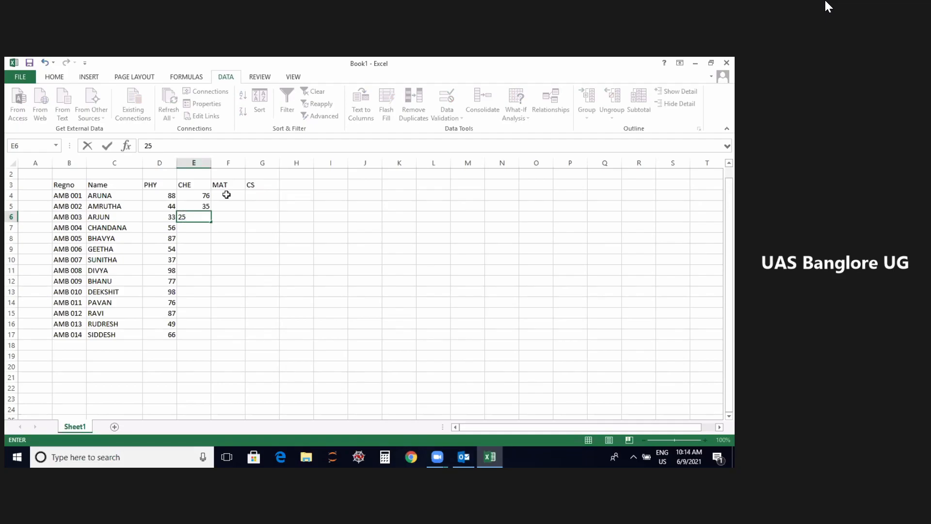
pyautogui.click(202, 229)
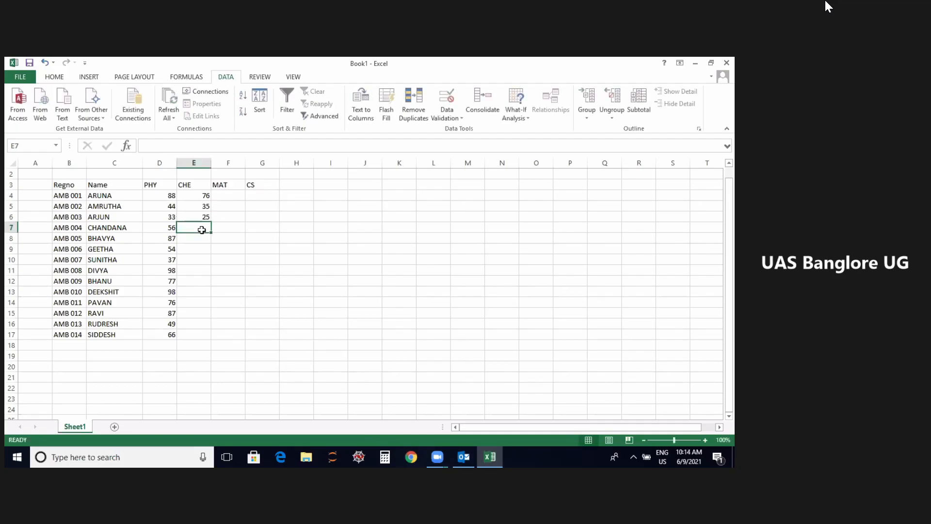
pyautogui.write('48')
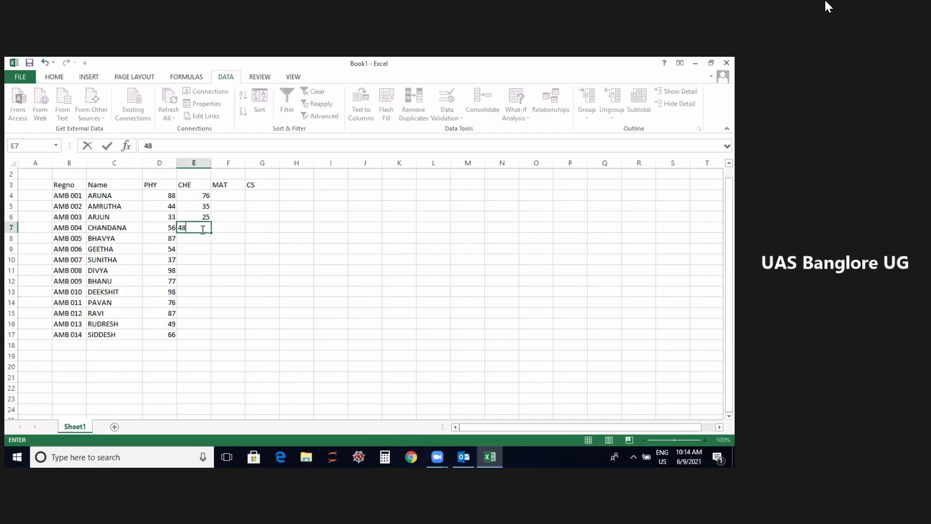
pyautogui.click(207, 239)
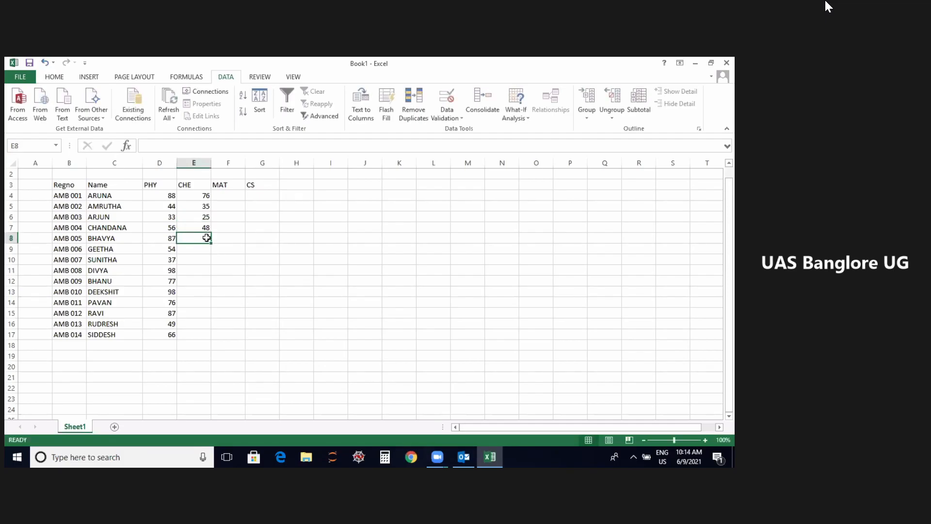
# Enter the CHE marks 92, 64, 38 and 94 in cells E8 to E11
pyautogui.write('92')
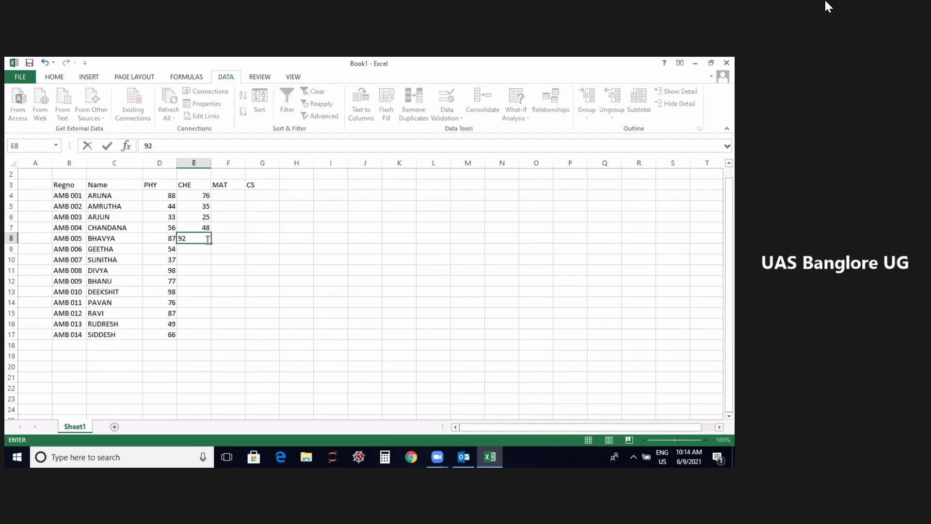
pyautogui.click(207, 248)
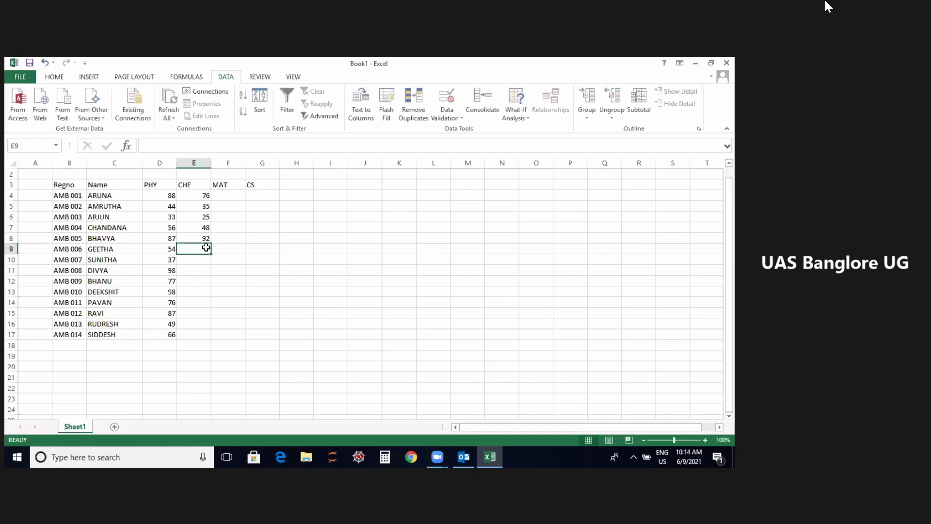
pyautogui.write('64')
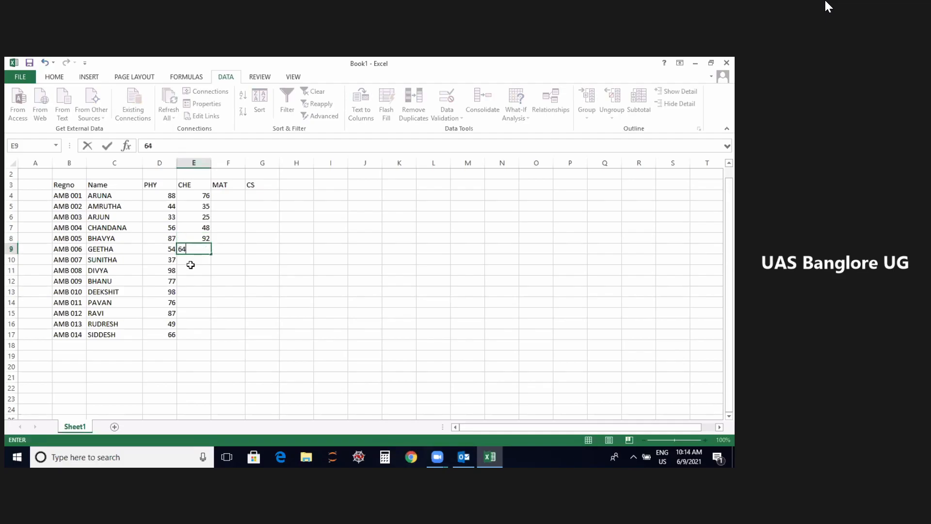
pyautogui.click(191, 265)
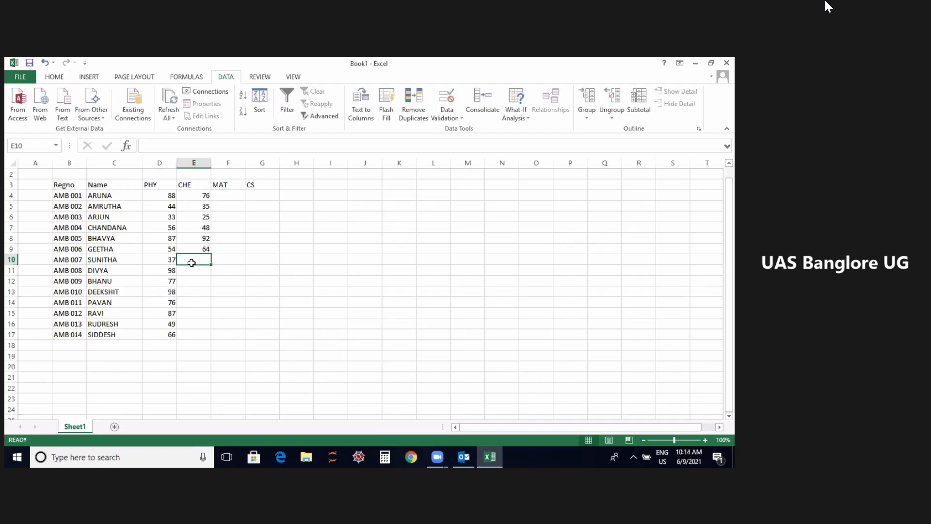
pyautogui.write('3')
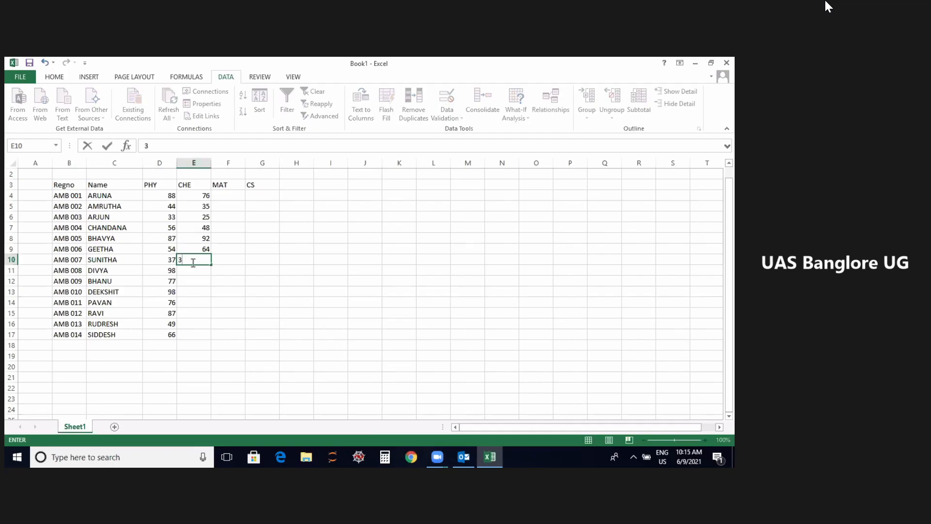
pyautogui.write('8')
pyautogui.click(193, 271)
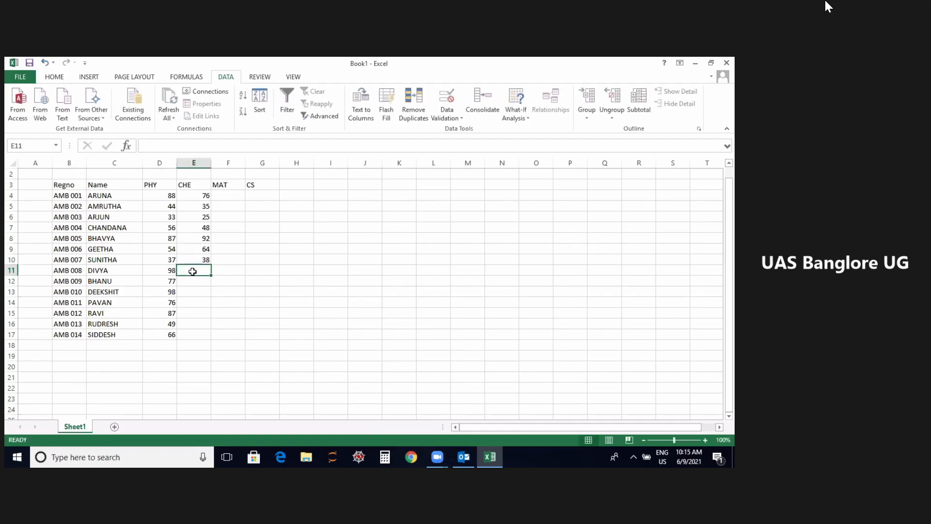
pyautogui.write('9')
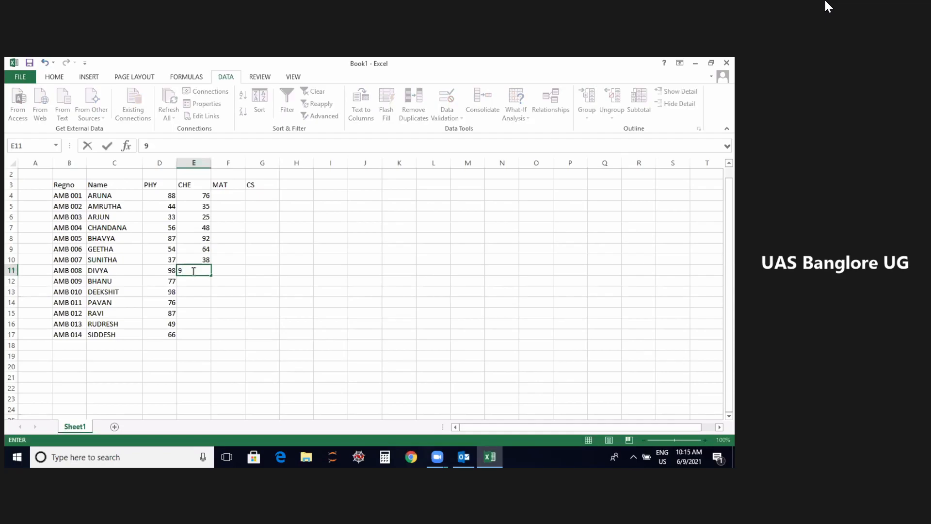
pyautogui.write('4')
pyautogui.click(193, 282)
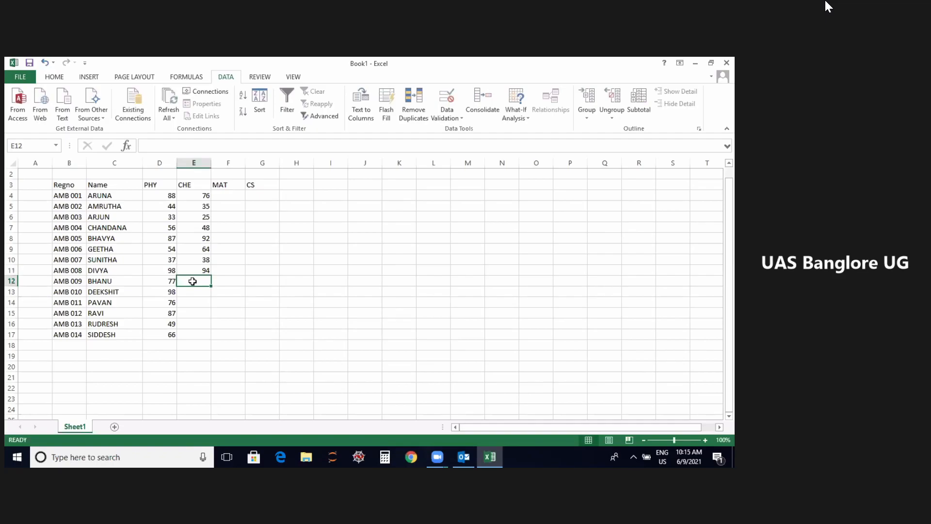
# Enter the CHE marks 86, 90 and 88 in cells E12 to E14
pyautogui.write('86')
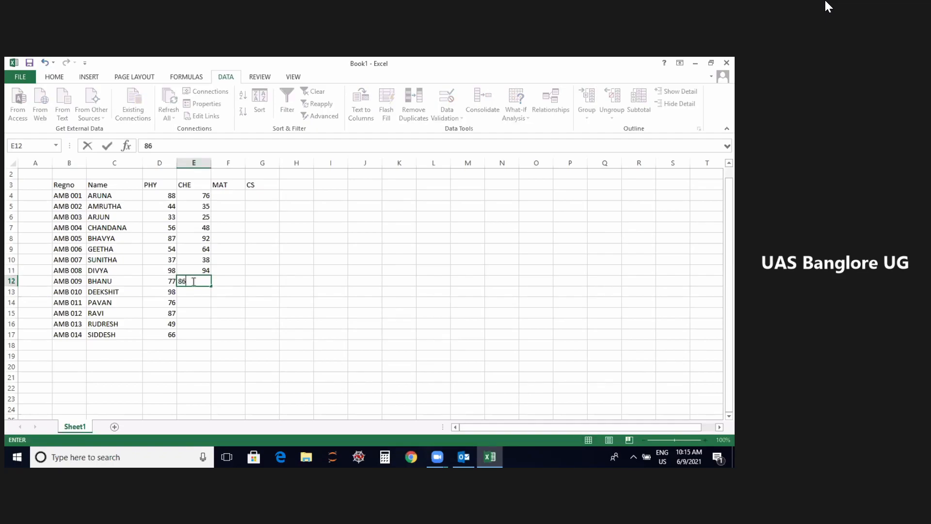
pyautogui.click(191, 294)
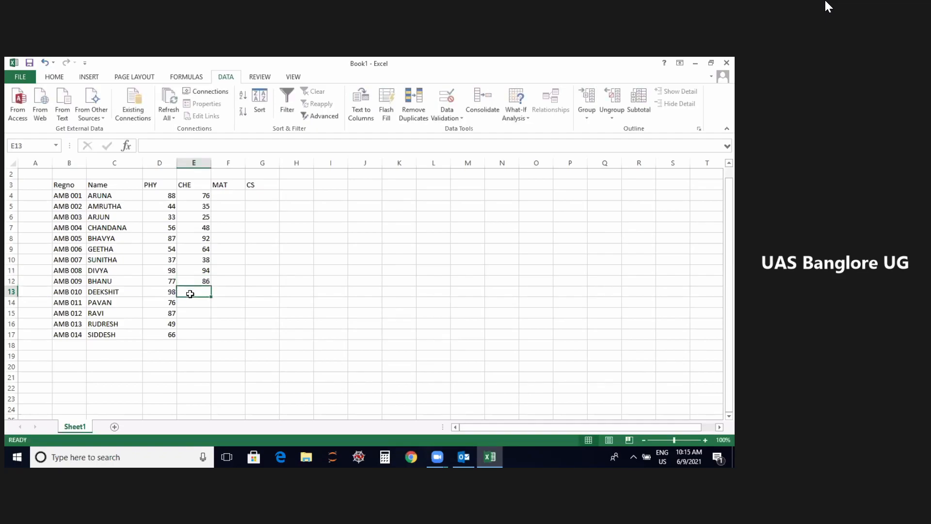
pyautogui.write('9')
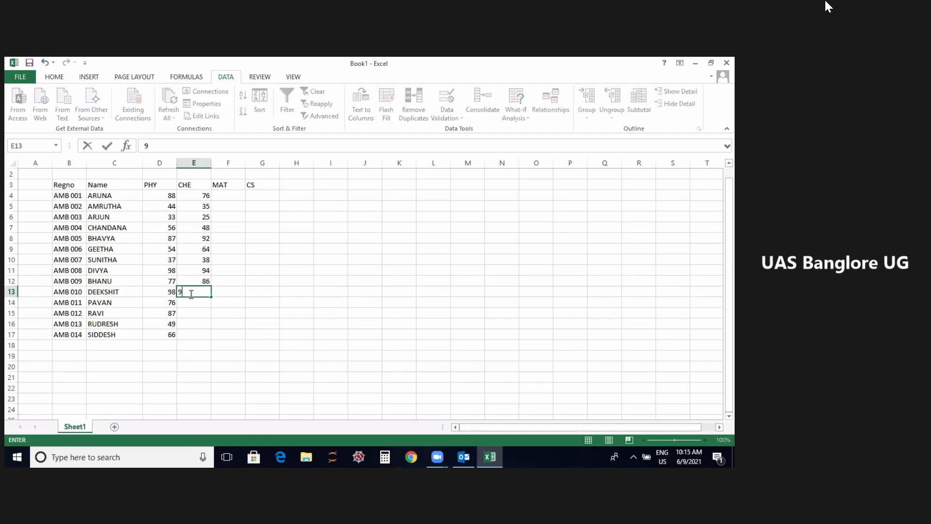
pyautogui.write('0')
pyautogui.click(189, 303)
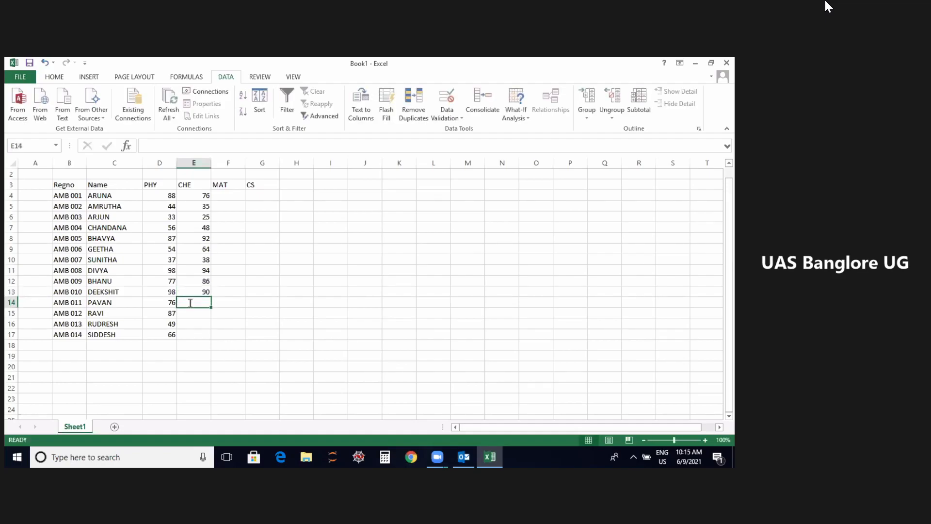
pyautogui.write('88')
pyautogui.click(189, 313)
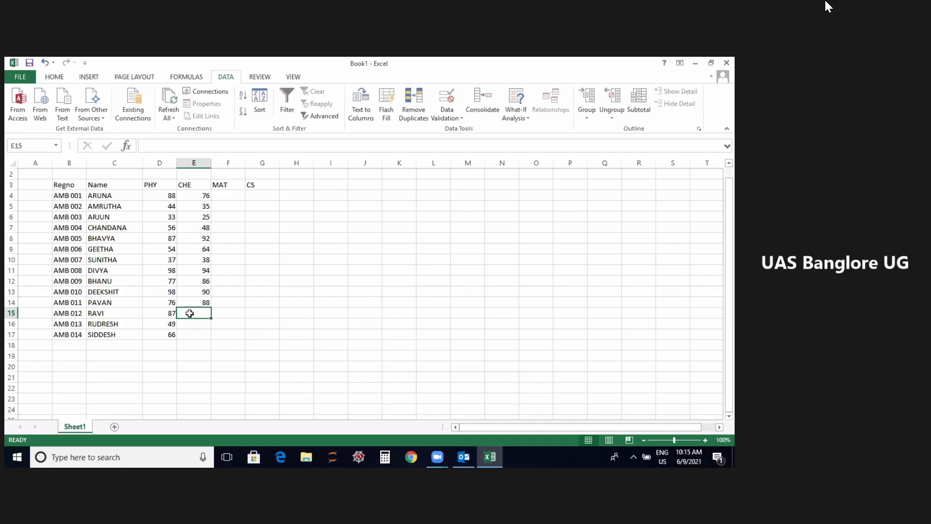
# Complete the CHE column with the marks 65, 54 and 79 in cells E15 to E17
pyautogui.write('65')
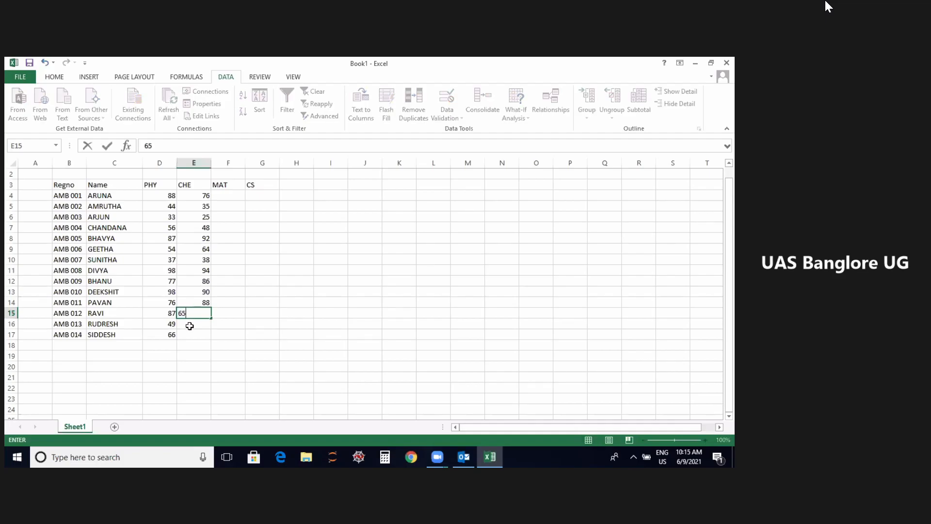
pyautogui.click(189, 326)
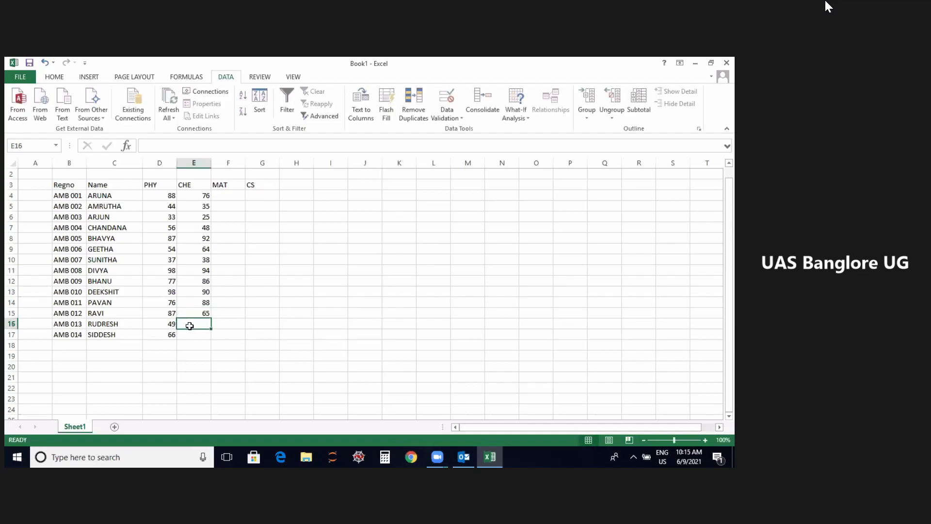
pyautogui.write('54')
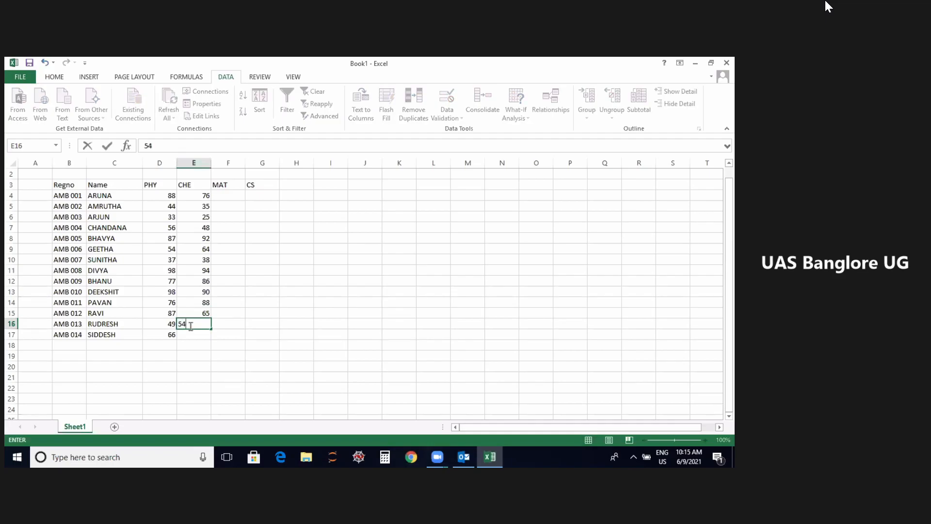
pyautogui.click(195, 336)
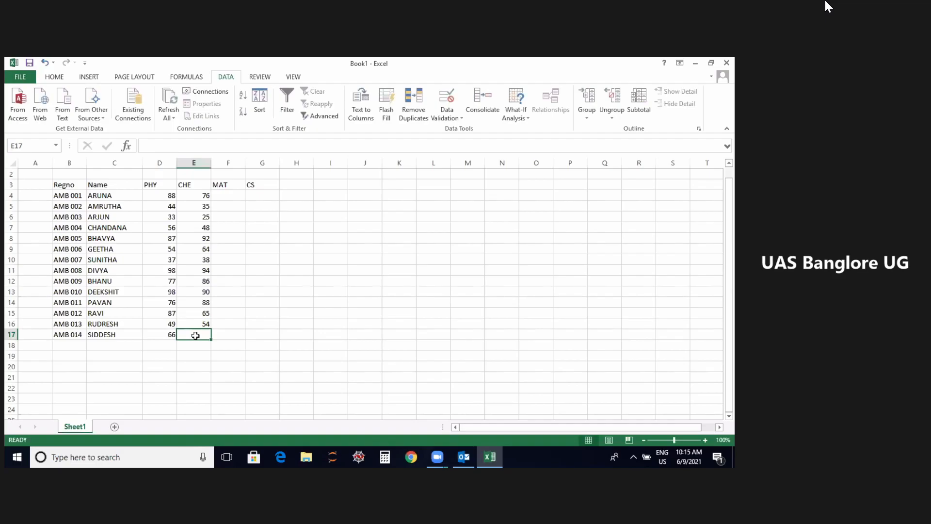
pyautogui.write('79')
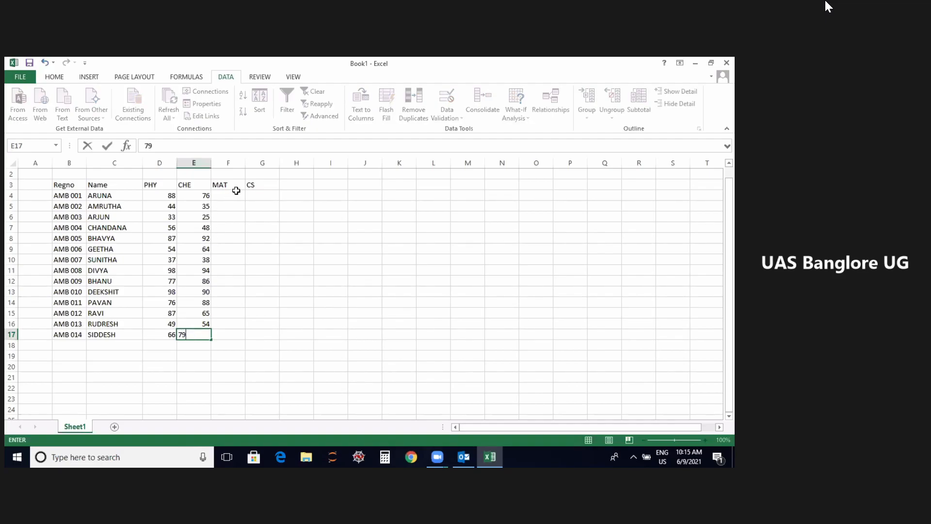
pyautogui.click(236, 193)
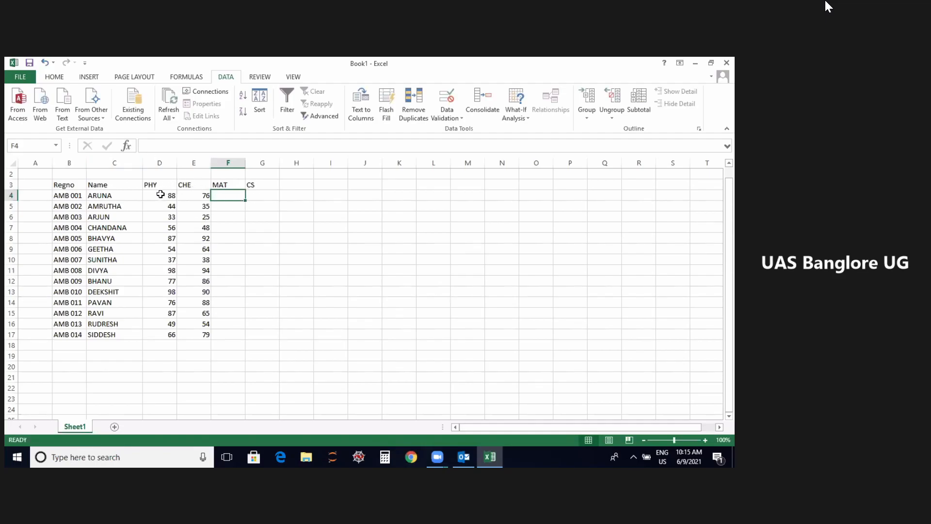
# Copy the PHY and CHE marks in D4:E17 into the MAT and CS columns, cells F4:G17
pyautogui.moveTo(160, 194); pyautogui.dragTo(206, 334)
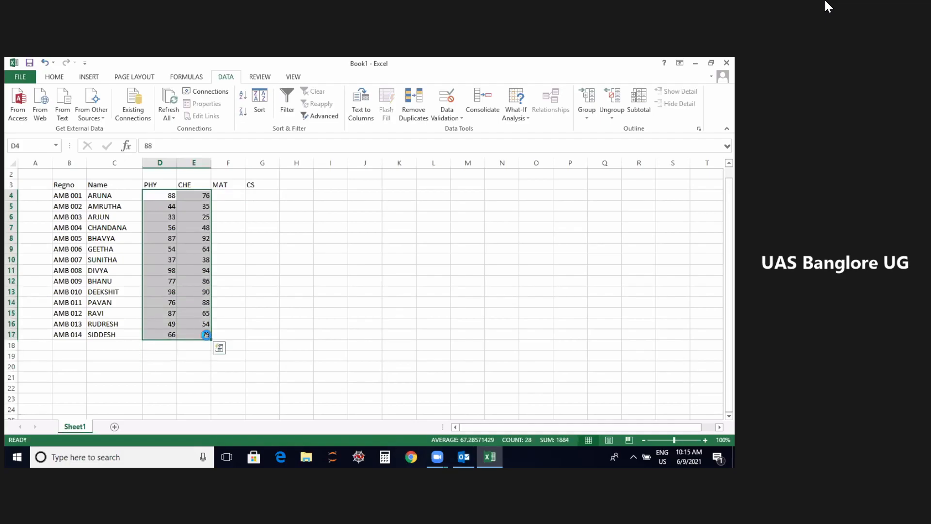
pyautogui.hotkey('ctrl', 'c')
pyautogui.click(232, 195)
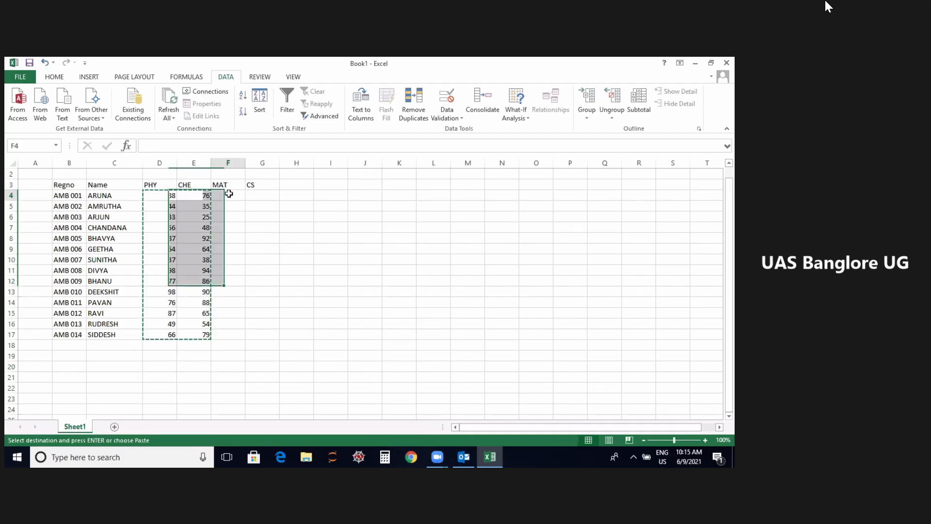
pyautogui.click(282, 345)
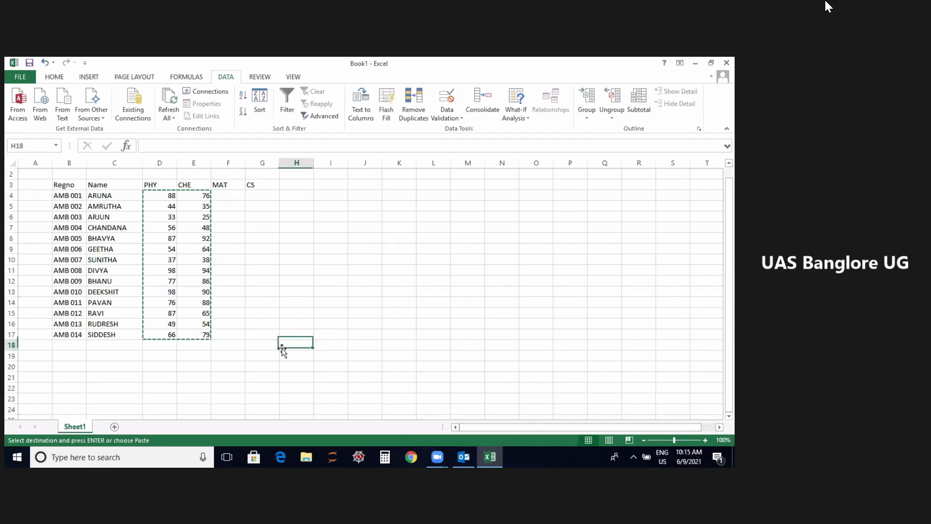
pyautogui.click(208, 217)
pyautogui.click(207, 174)
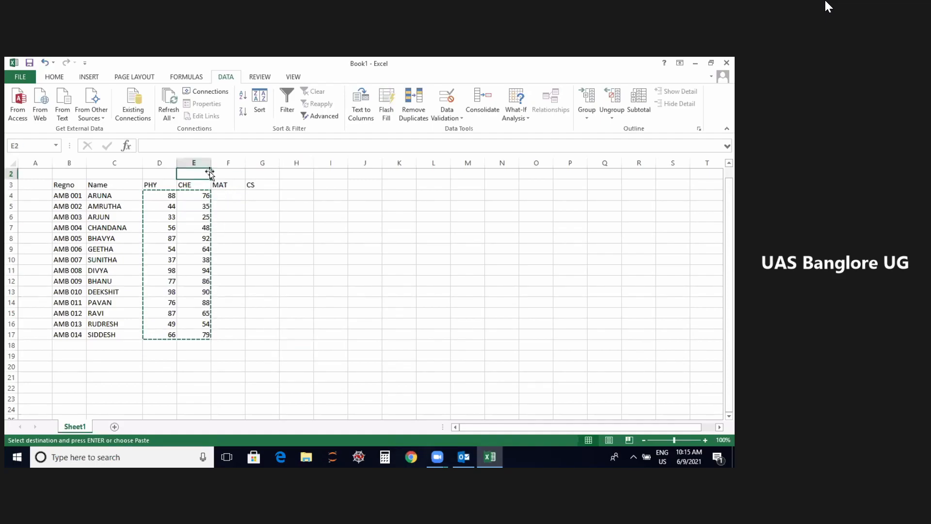
pyautogui.moveTo(228, 195); pyautogui.dragTo(266, 336)
pyautogui.hotkey('ctrl', 'v')
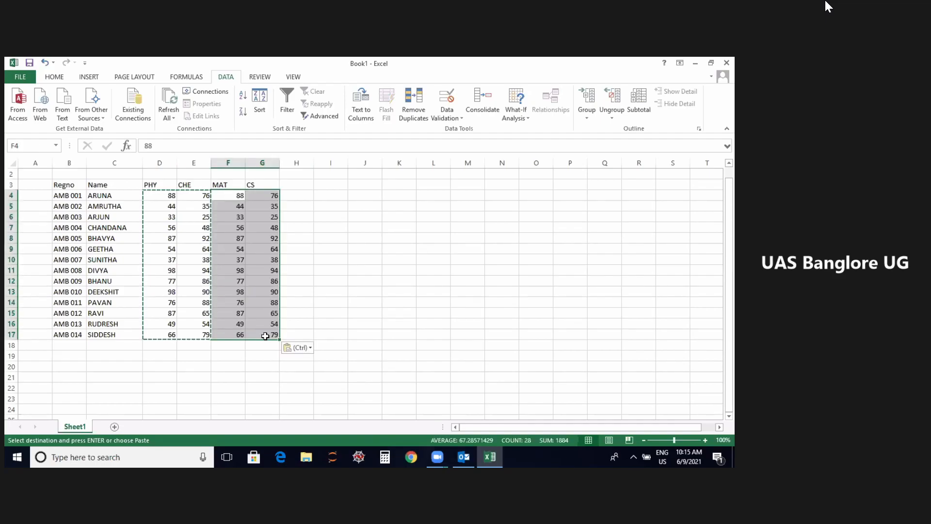
pyautogui.click(320, 293)
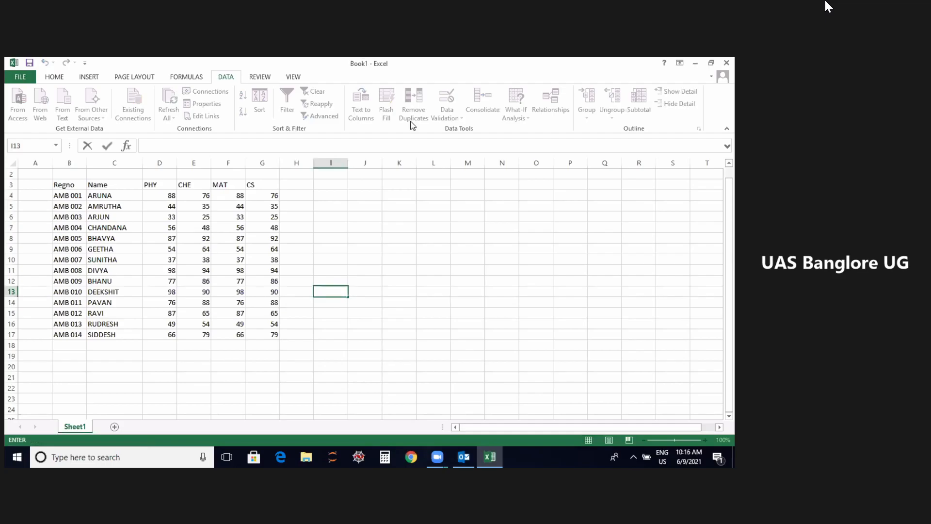
pyautogui.click(292, 192)
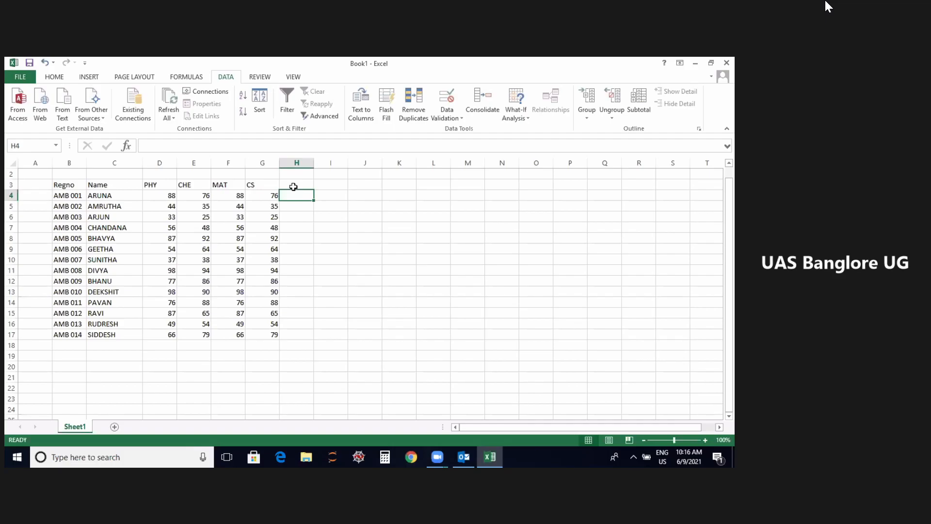
# Add the column header TOTAL in cell H3
pyautogui.click(293, 187)
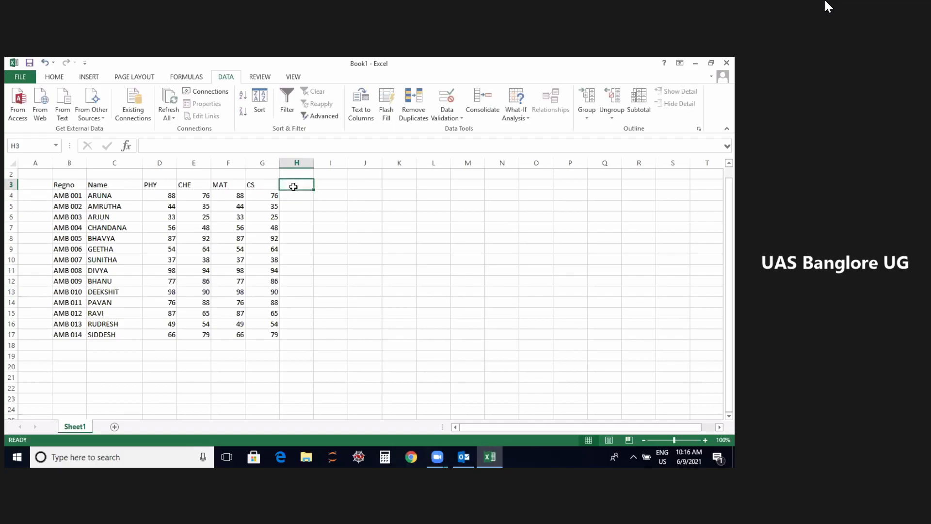
pyautogui.click(293, 163)
pyautogui.write('OTAL')
pyautogui.press('BackSpace')
pyautogui.press('BackSpace')
pyautogui.press('BackSpace')
pyautogui.press('BackSpace')
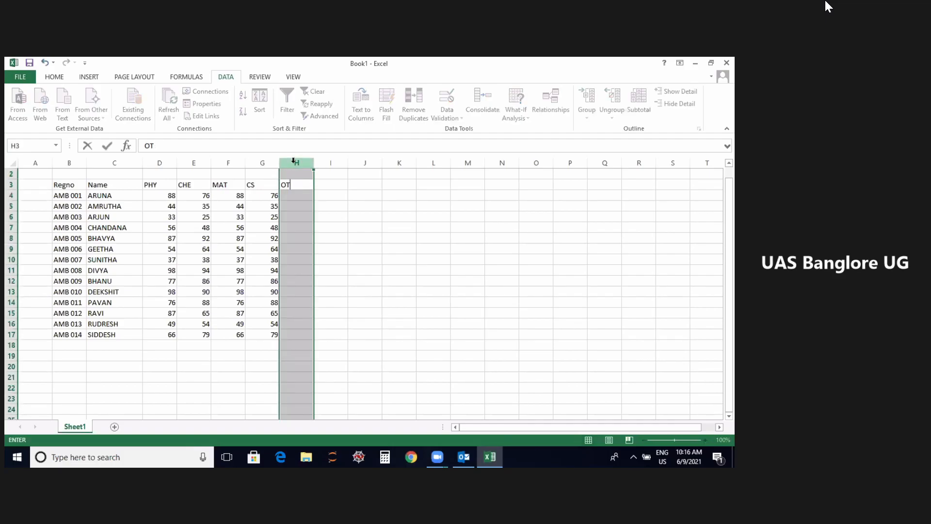
pyautogui.write('TOTAL')
# Sum the first student's four marks in H4 with =SUM(D4:G4) and fill the formula down to H17
pyautogui.click(294, 197)
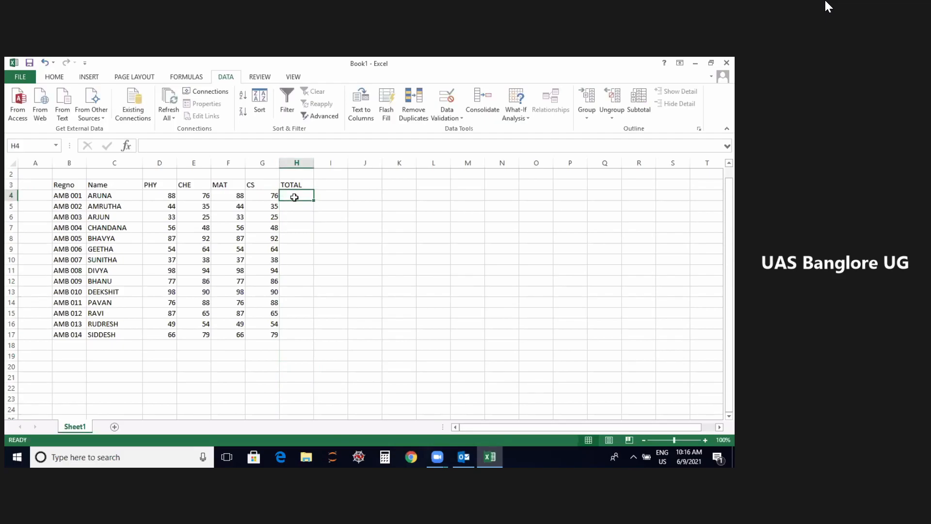
pyautogui.write('=SUM')
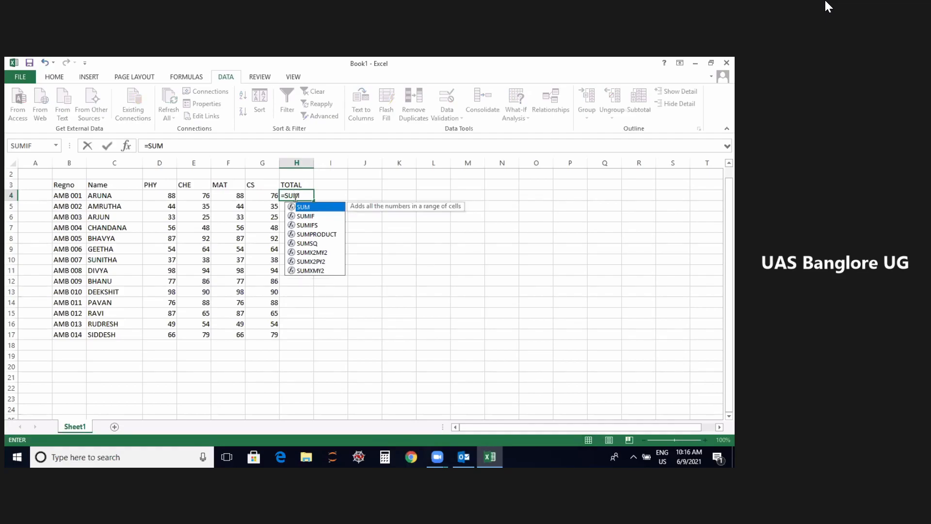
pyautogui.write('(')
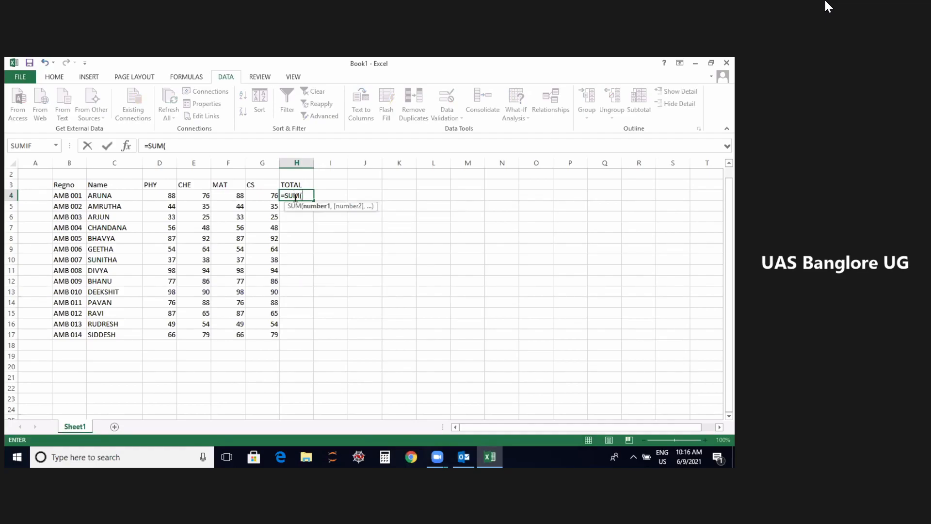
pyautogui.click(170, 200)
pyautogui.moveTo(170, 199); pyautogui.dragTo(262, 196)
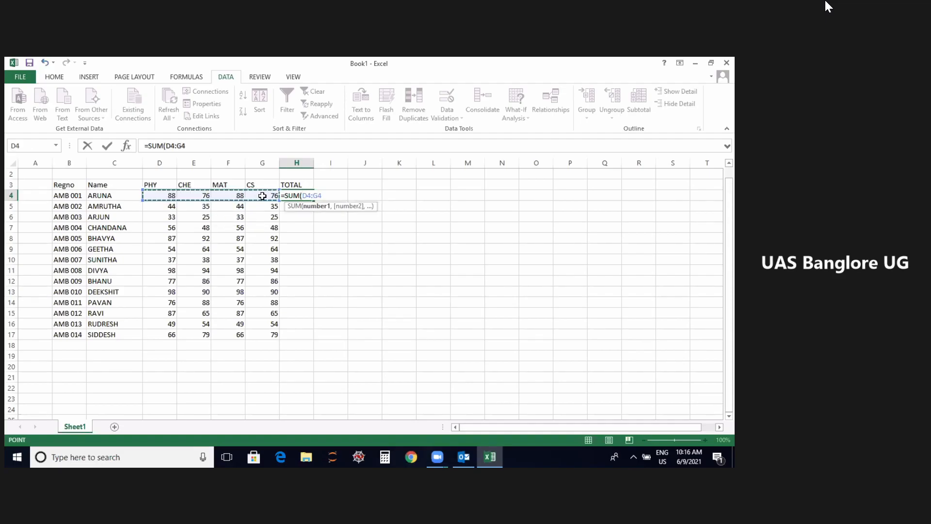
pyautogui.write(')')
pyautogui.press('Return')
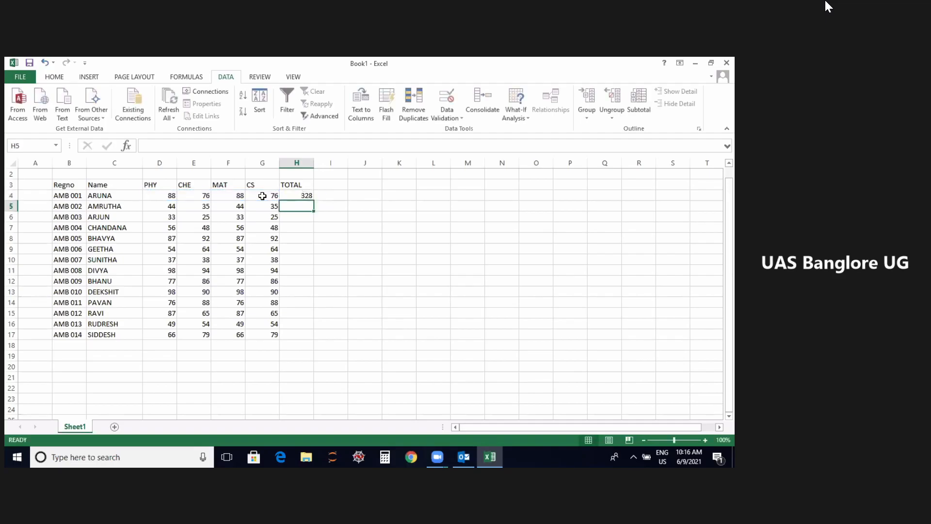
pyautogui.click(300, 195)
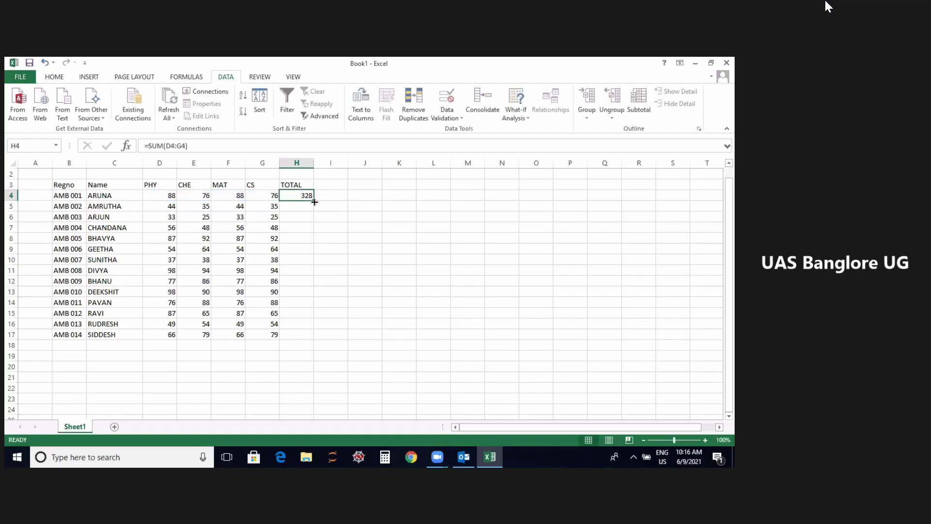
pyautogui.moveTo(314, 201); pyautogui.dragTo(322, 336)
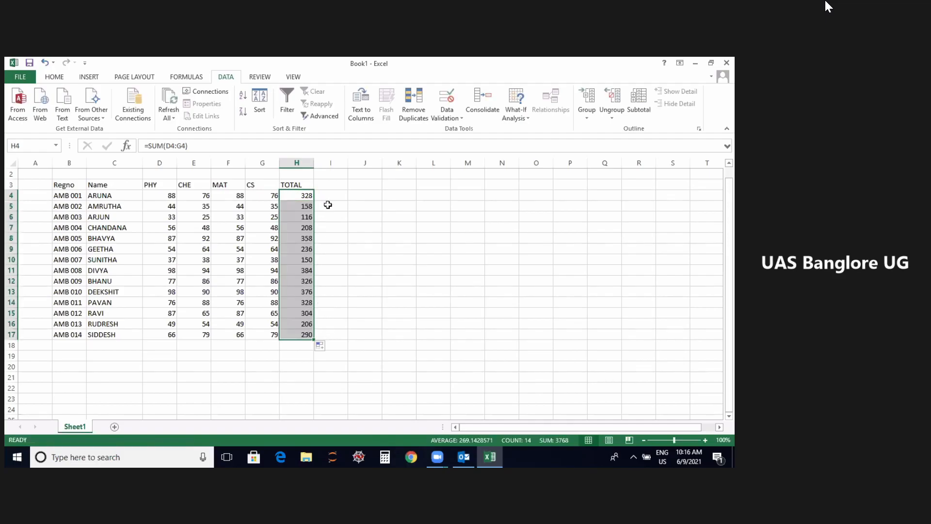
# Add a MAX column headed in I3, with =MAX(D4:G4) in I4 filled down to I17
pyautogui.click(335, 185)
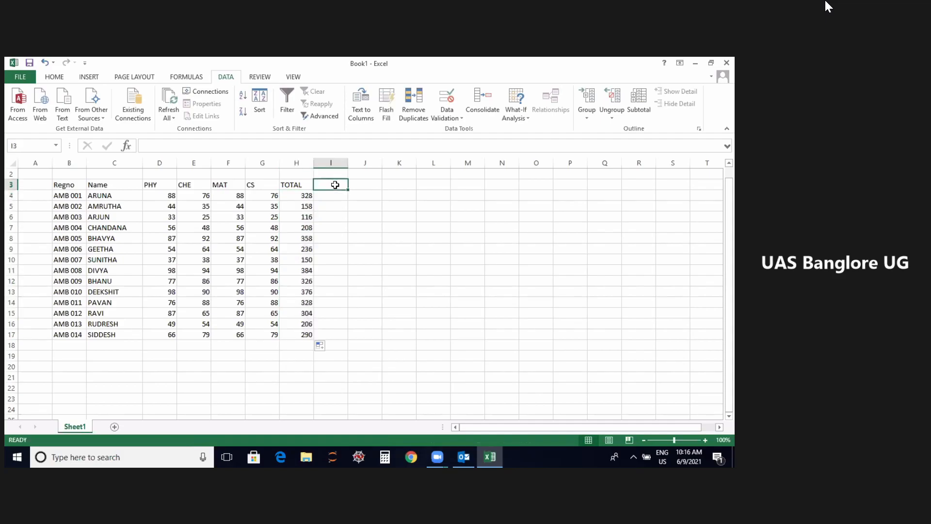
pyautogui.write('MAX')
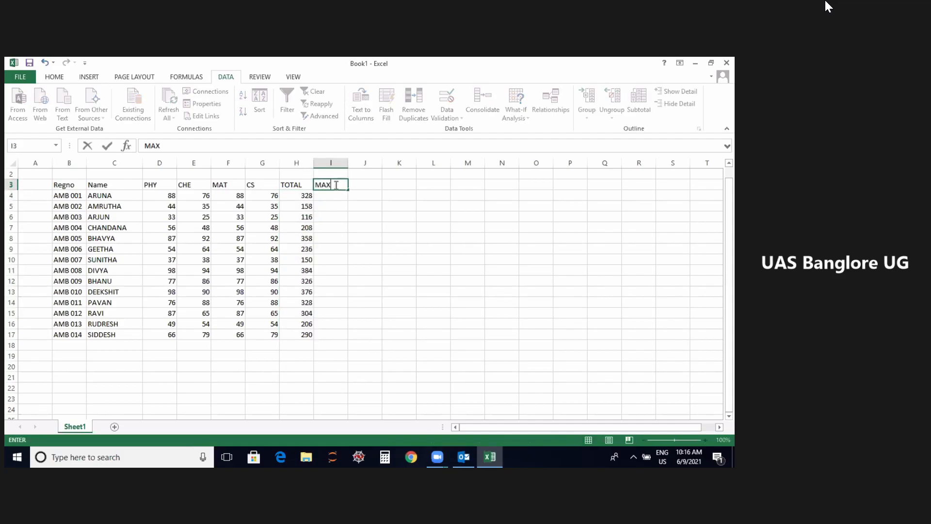
pyautogui.click(333, 197)
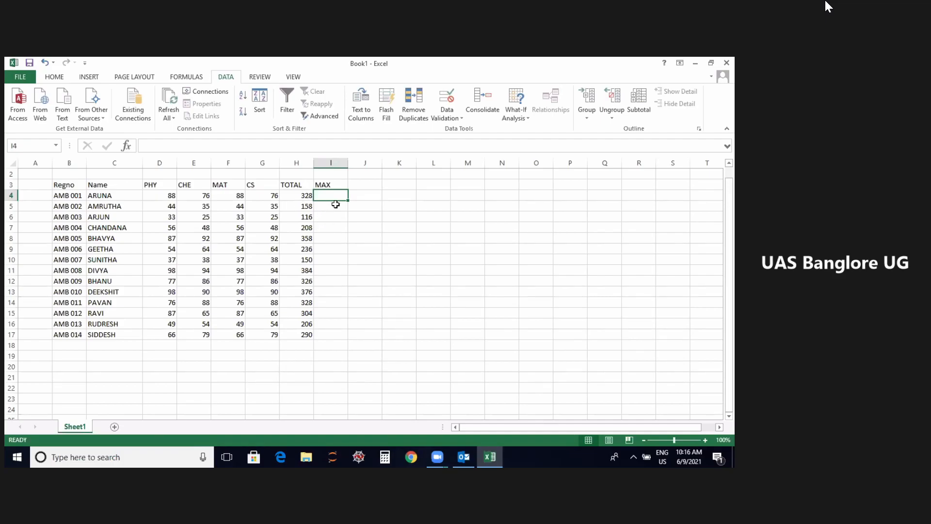
pyautogui.write('=')
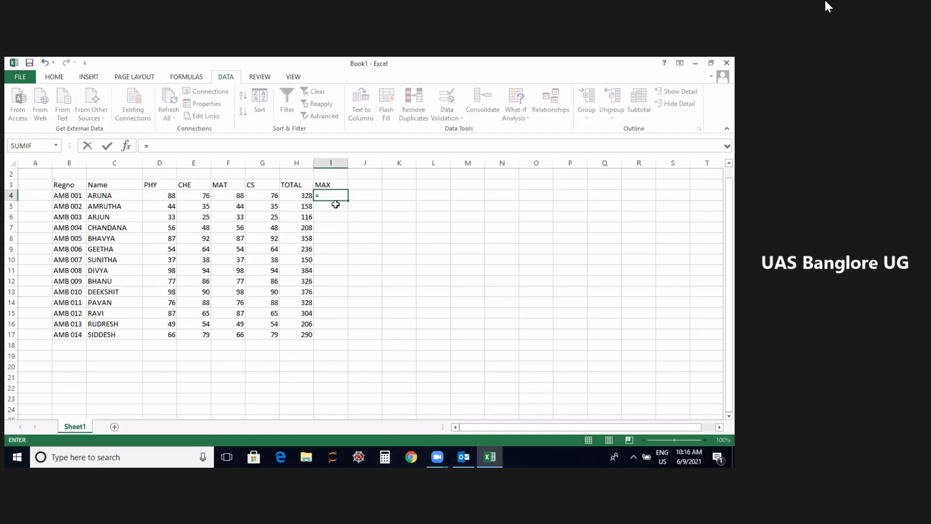
pyautogui.write('MAX')
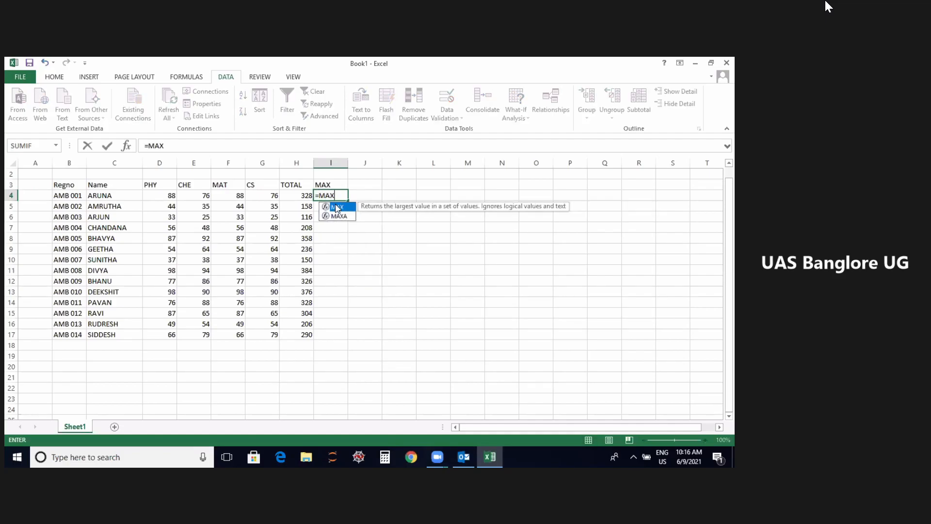
pyautogui.doubleClick(337, 207)
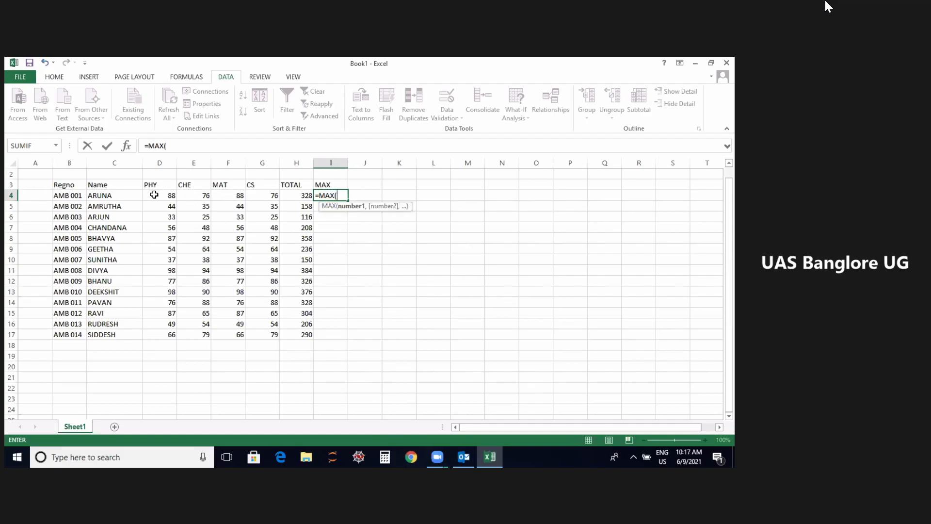
pyautogui.moveTo(154, 194); pyautogui.dragTo(259, 199)
pyautogui.write(')')
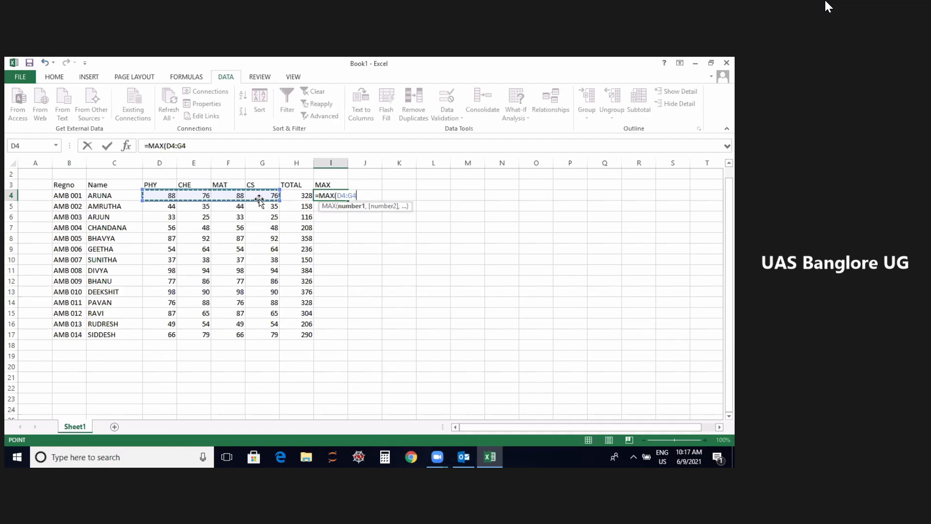
pyautogui.click(354, 215)
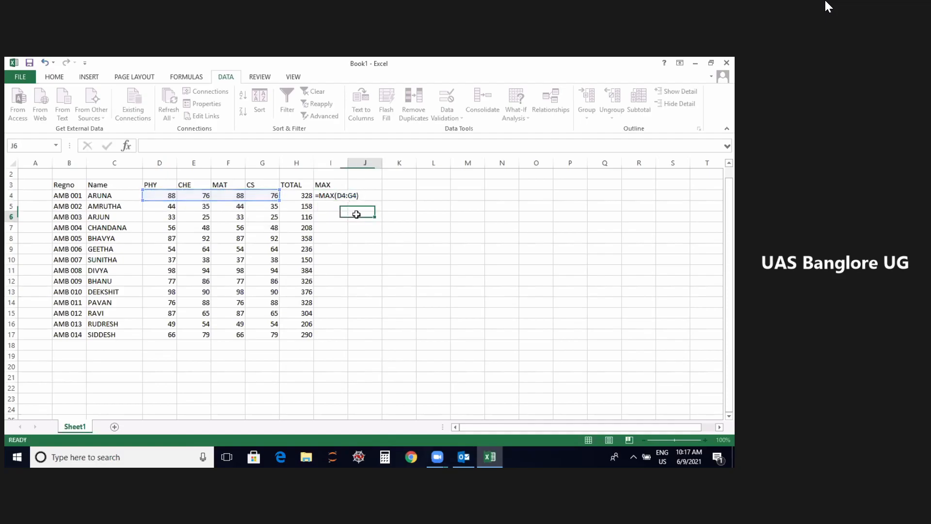
pyautogui.click(337, 194)
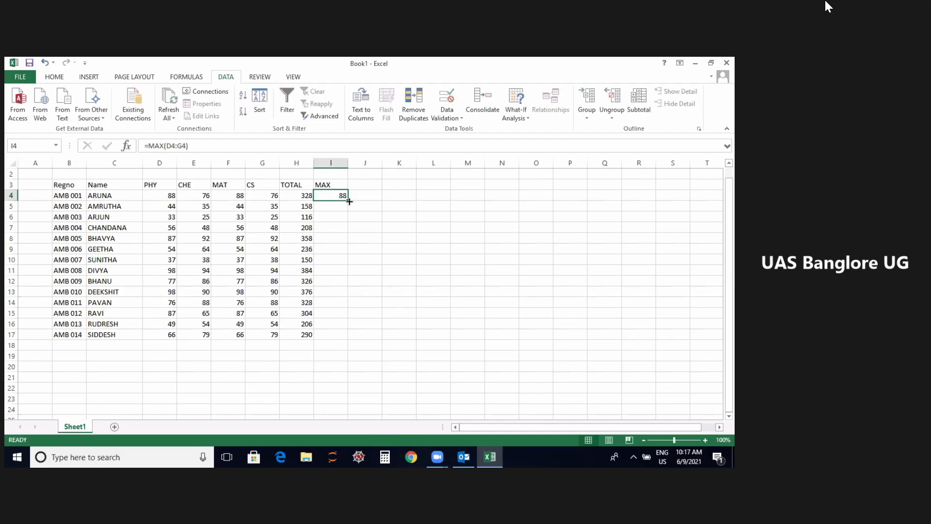
pyautogui.moveTo(349, 200); pyautogui.dragTo(349, 340)
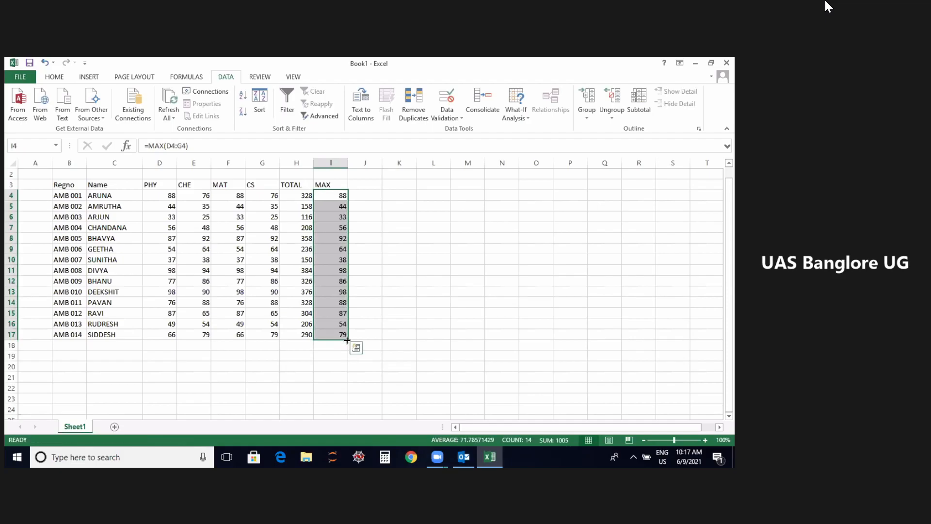
# Add a MIN column headed in J3, with =MIN(D4:G4) in J4 filled down to J17
pyautogui.click(358, 185)
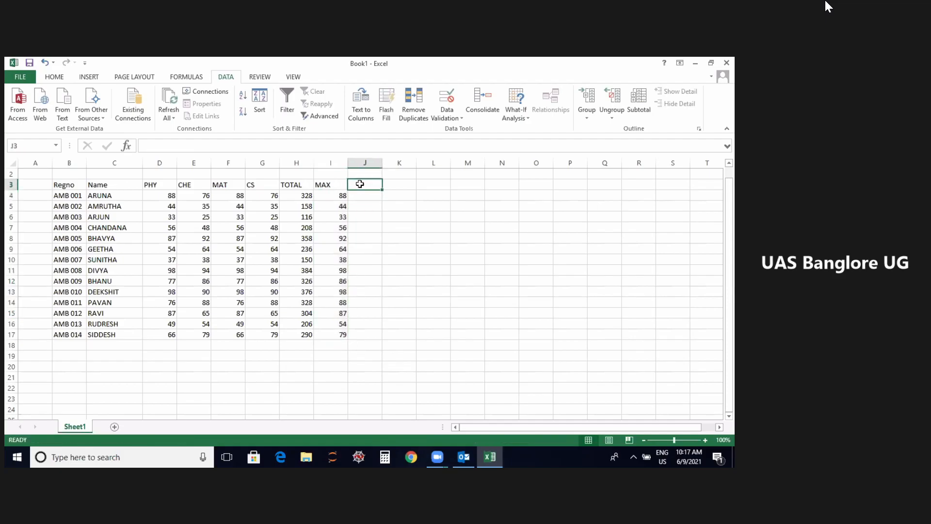
pyautogui.write('MIN')
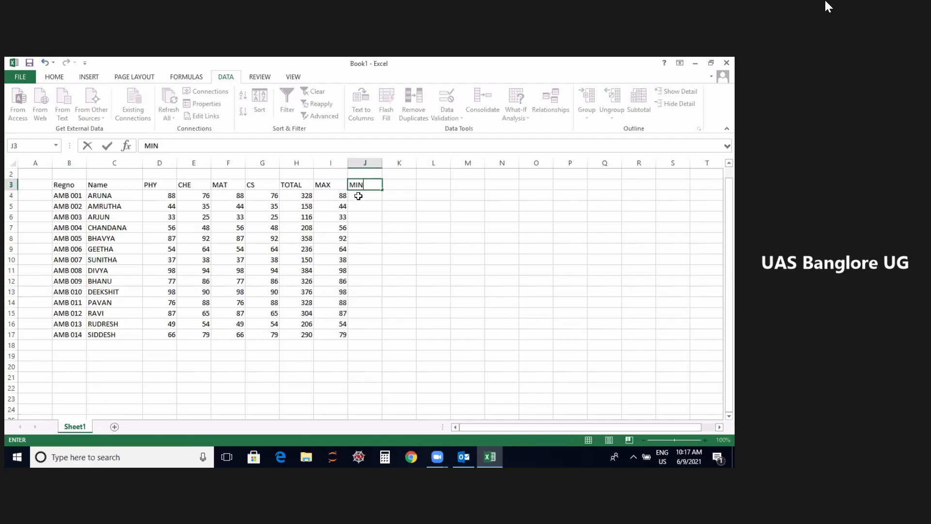
pyautogui.click(359, 195)
pyautogui.write('=')
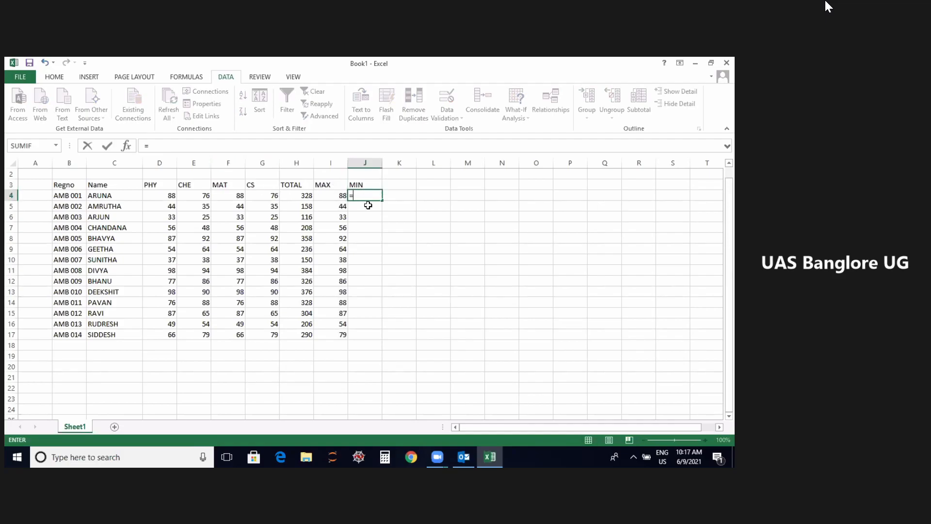
pyautogui.write('MIN')
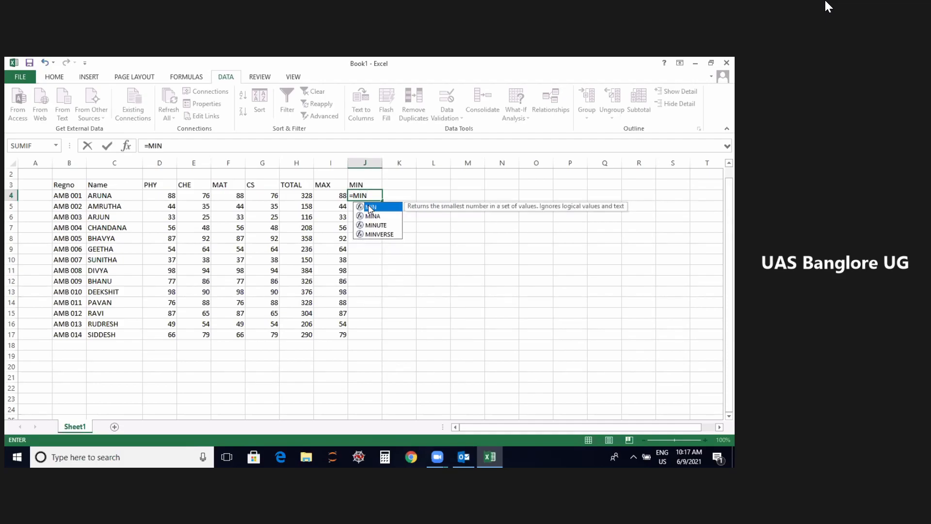
pyautogui.doubleClick(371, 208)
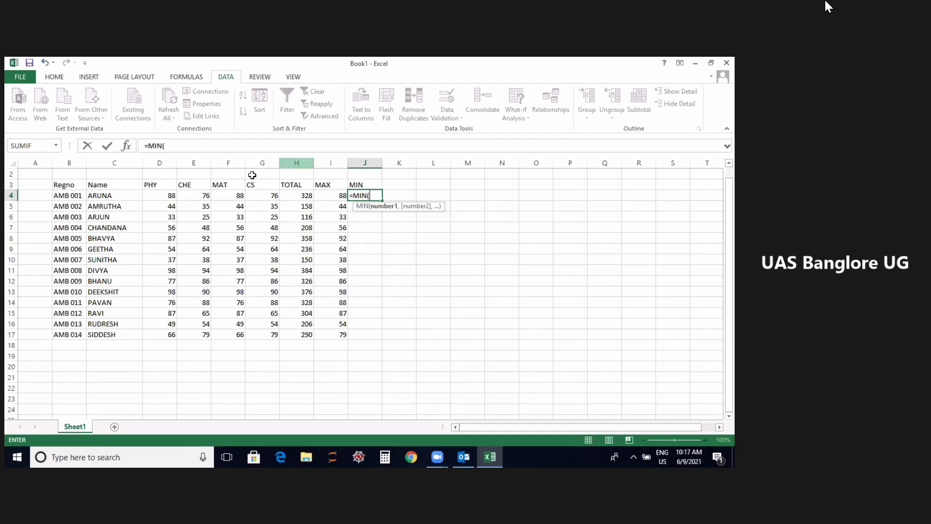
pyautogui.click(171, 195)
pyautogui.moveTo(170, 195); pyautogui.dragTo(263, 197)
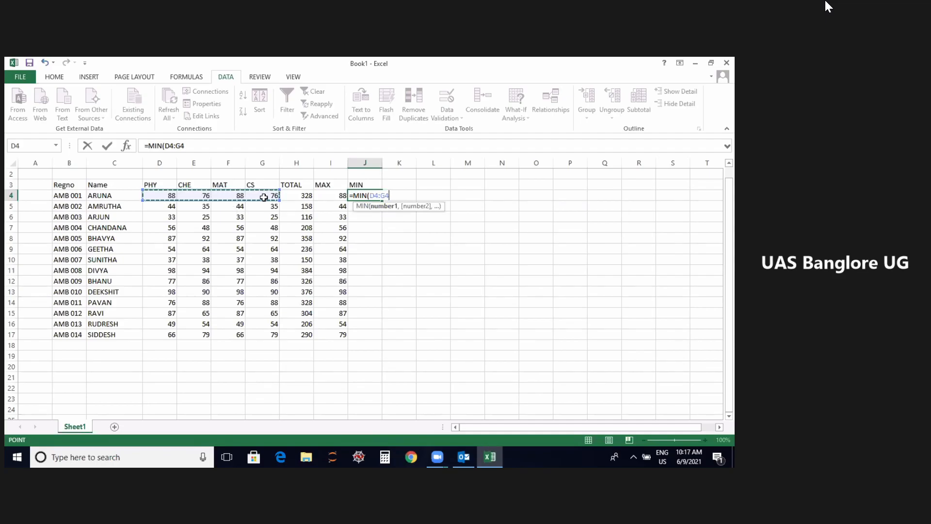
pyautogui.press('Return')
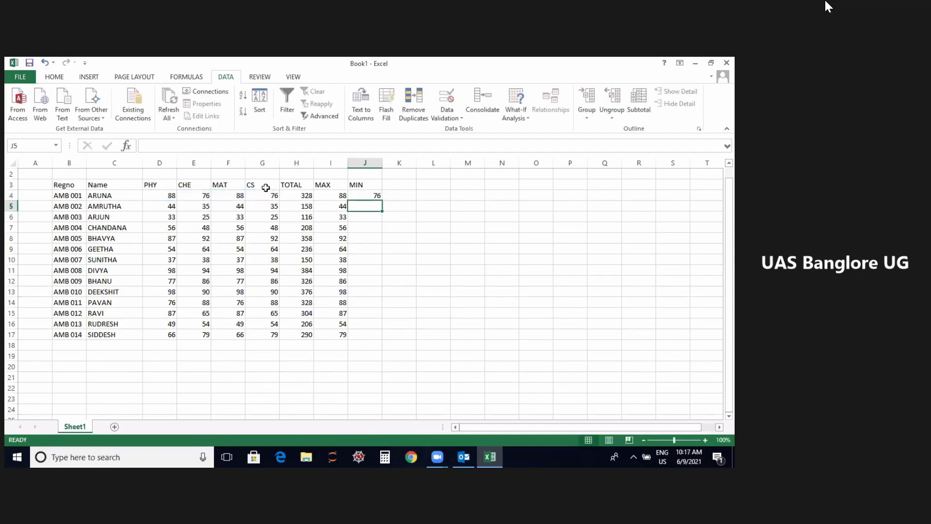
pyautogui.click(363, 196)
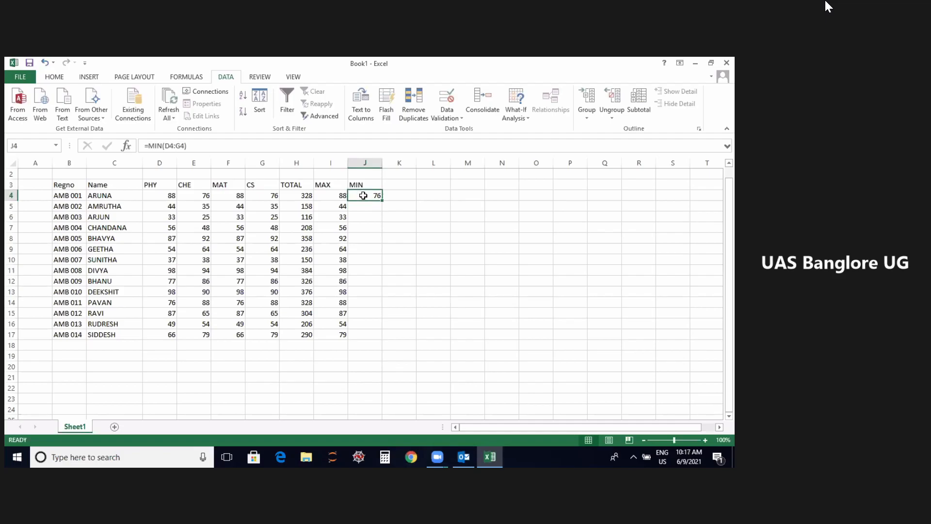
pyautogui.moveTo(383, 203); pyautogui.dragTo(381, 341)
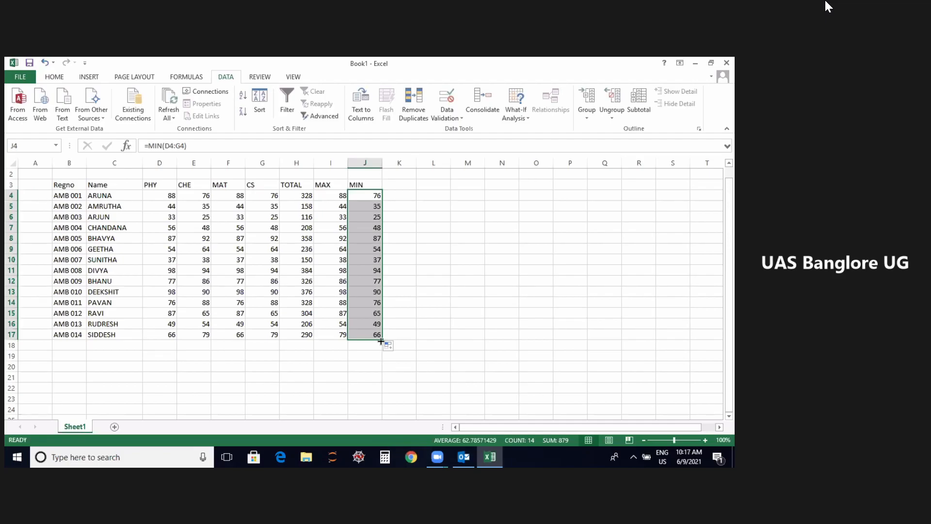
pyautogui.write('FD')
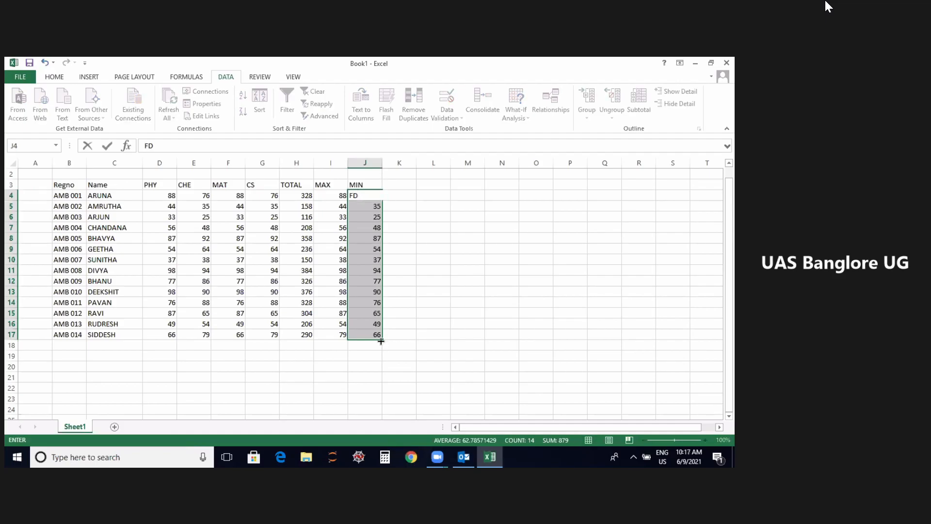
pyautogui.hotkey('ctrl', 'z')
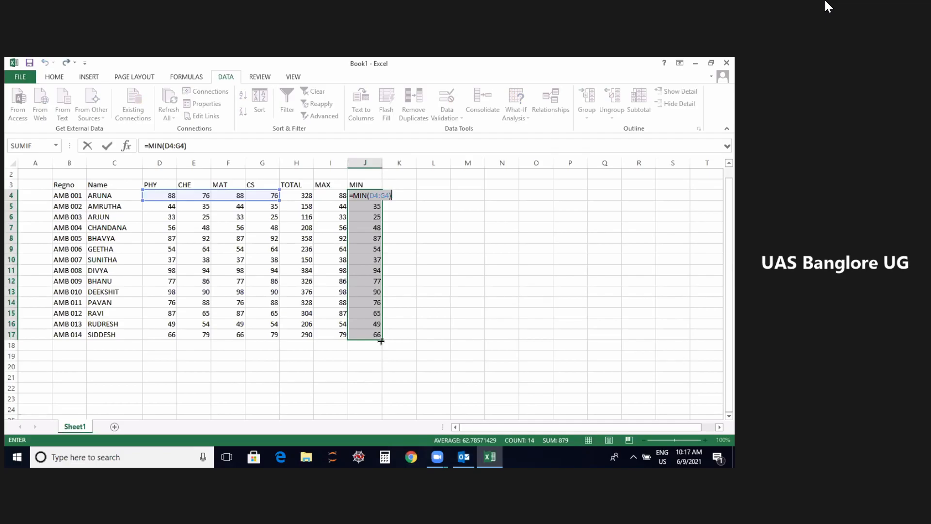
pyautogui.press('Return')
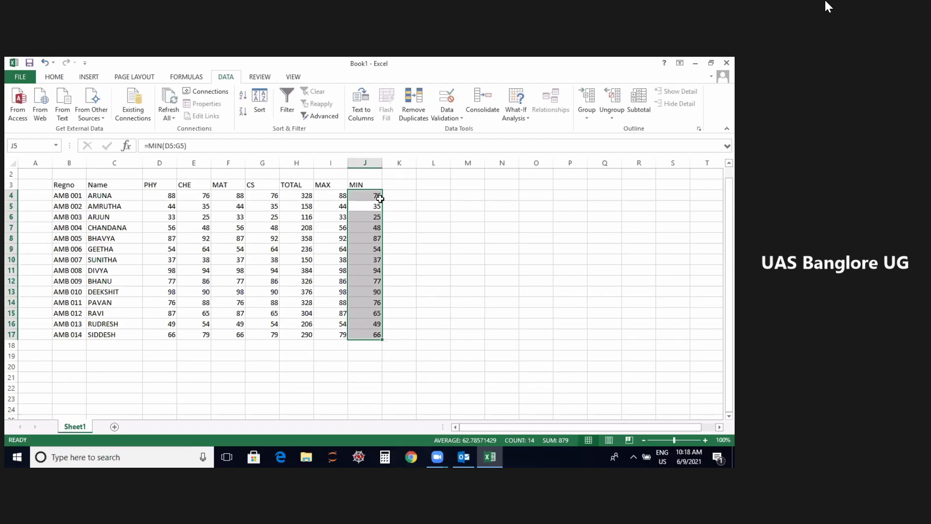
pyautogui.click(380, 199)
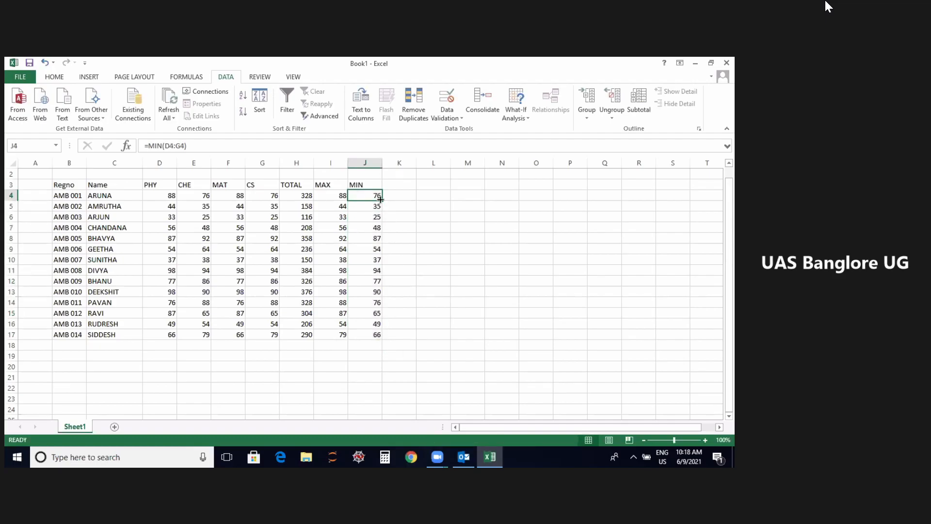
pyautogui.click(499, 264)
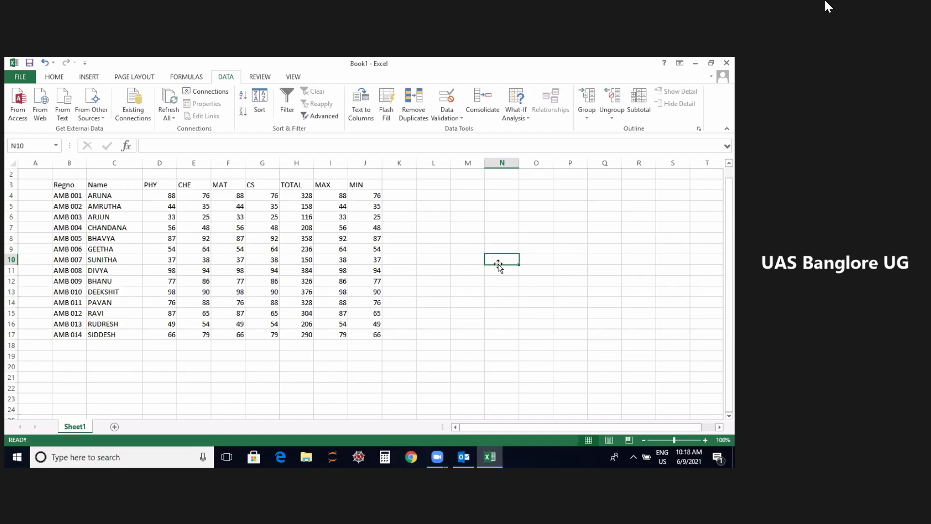
# Add the column header AVG in cell K3
pyautogui.click(397, 194)
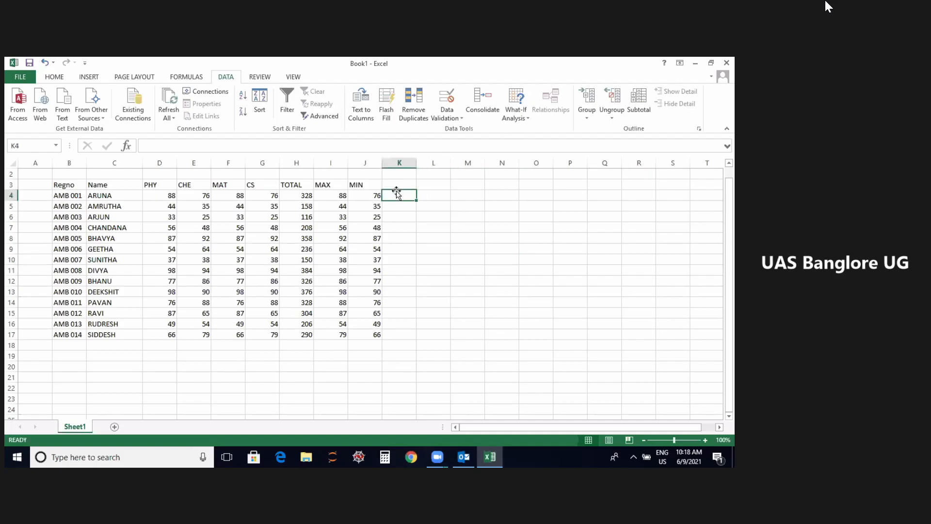
pyautogui.click(397, 185)
pyautogui.write('AVG')
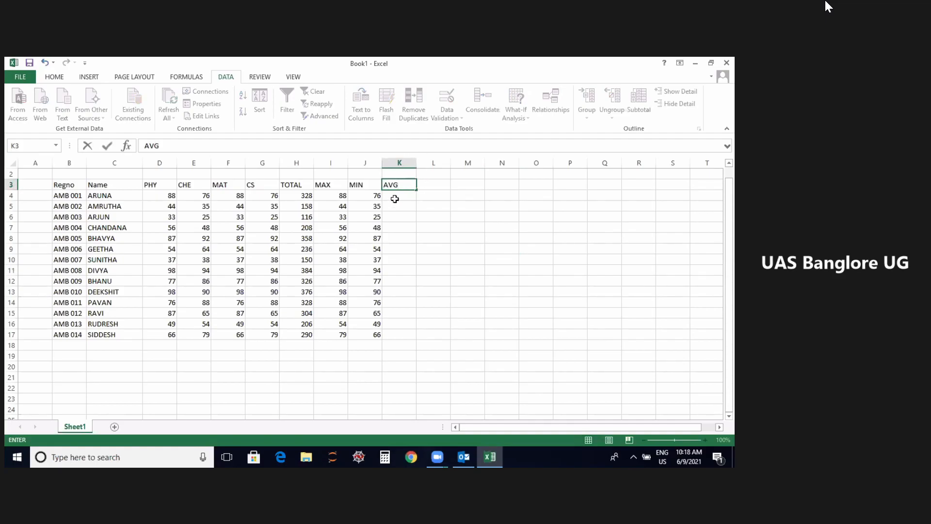
# Average the first student's four marks in K4 with =AVERAGE(D4:G4) and fill the formula down to K17
pyautogui.click(396, 198)
pyautogui.write('=')
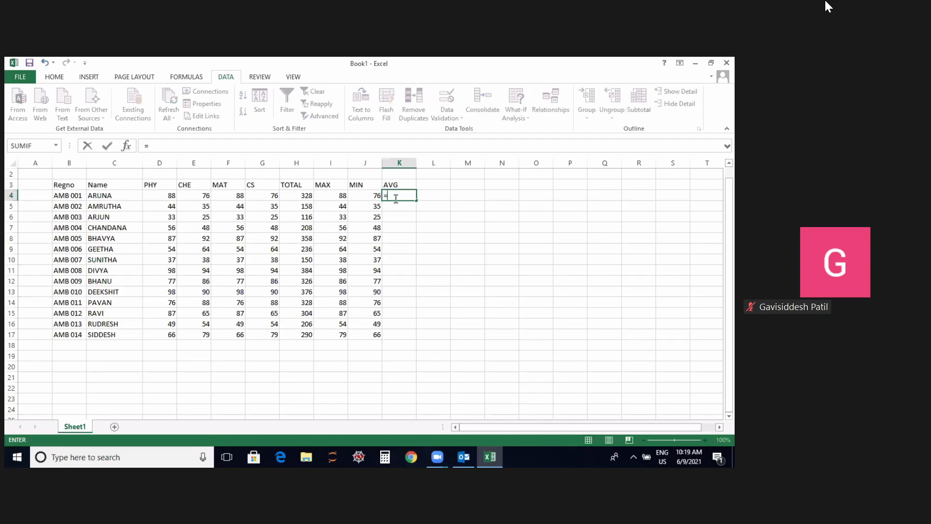
pyautogui.write('A')
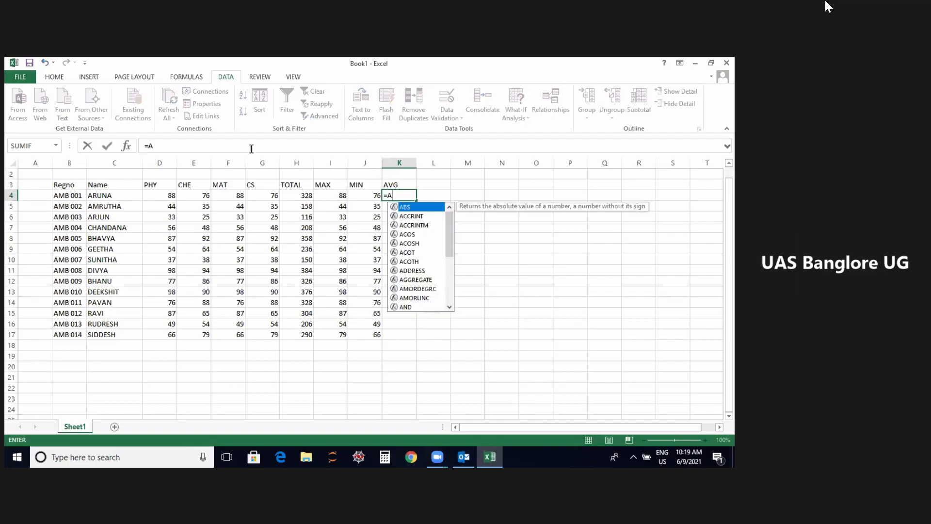
pyautogui.write('V')
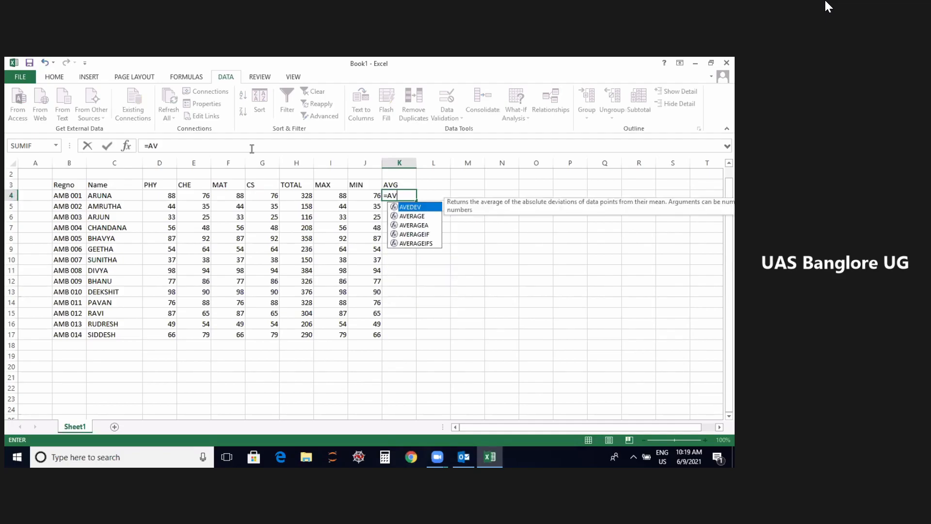
pyautogui.click(414, 218)
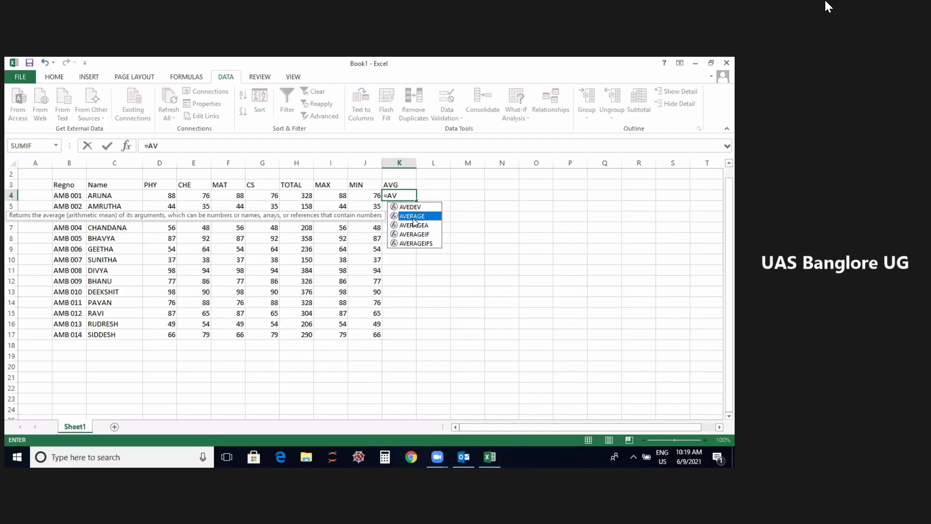
pyautogui.doubleClick(415, 215)
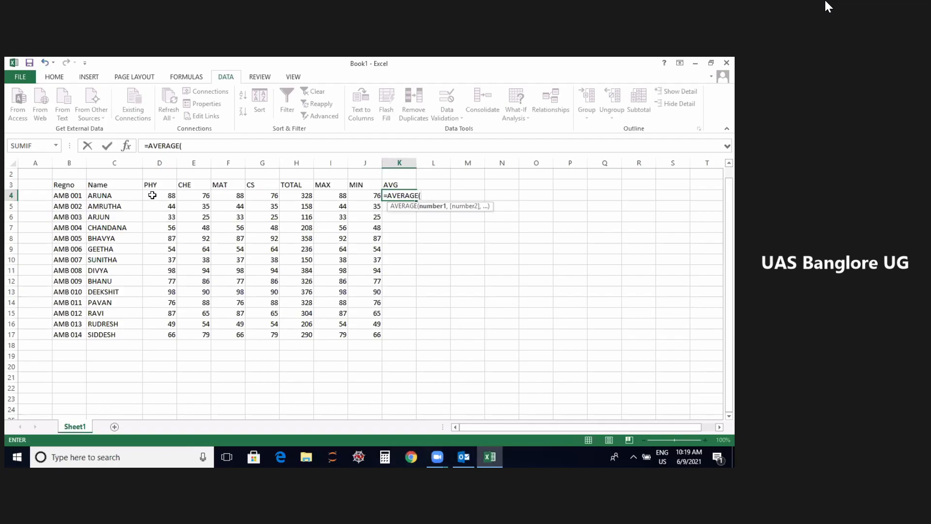
pyautogui.moveTo(153, 195); pyautogui.dragTo(252, 187)
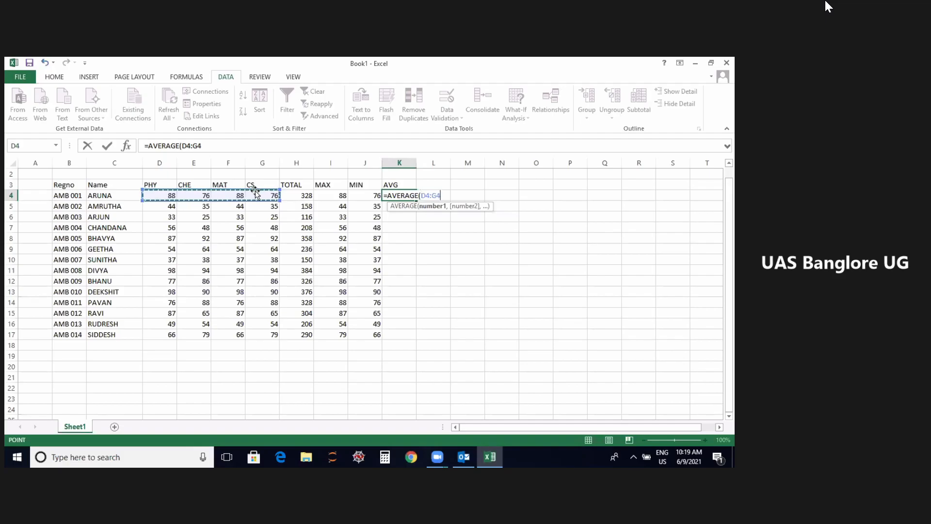
pyautogui.click(450, 236)
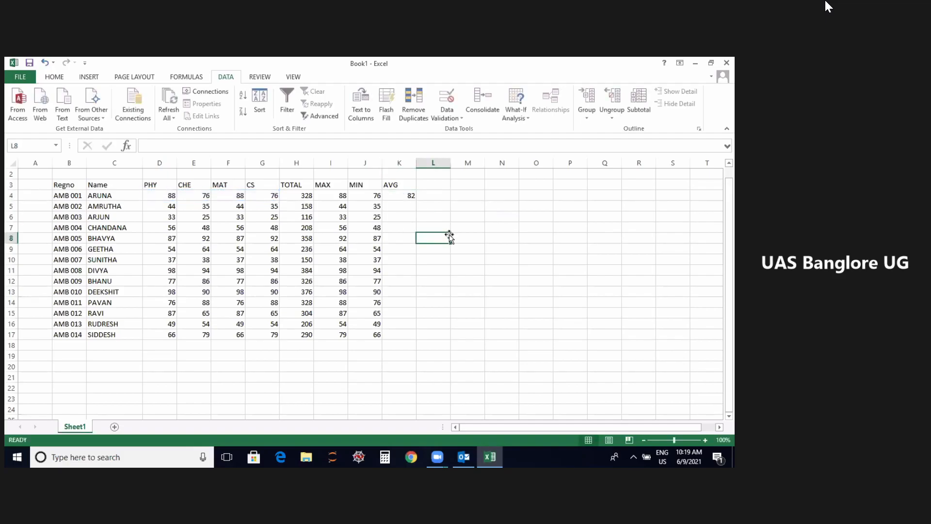
pyautogui.click(403, 196)
pyautogui.moveTo(416, 199); pyautogui.dragTo(410, 342)
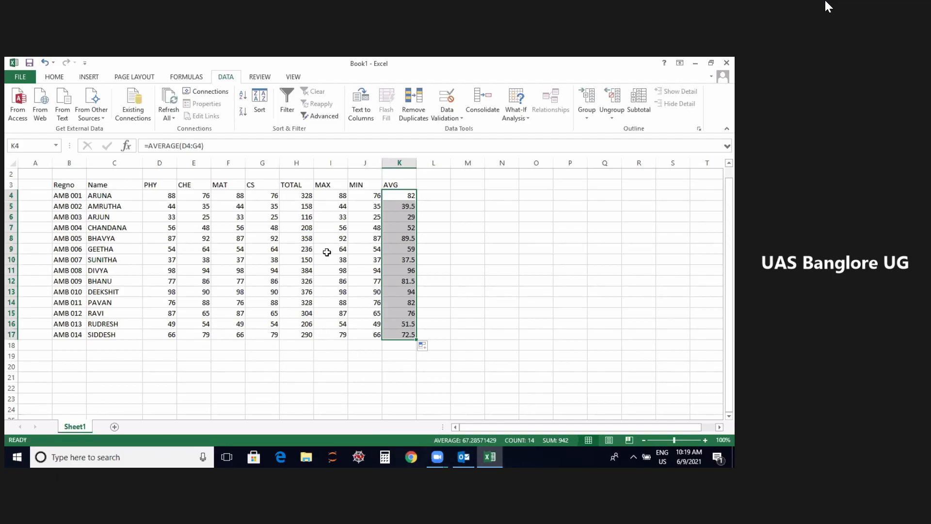
pyautogui.click(431, 188)
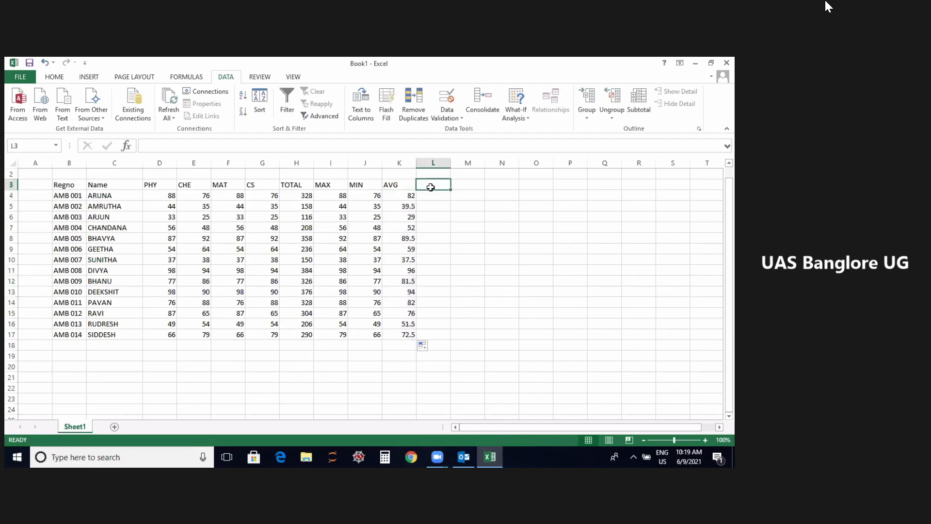
pyautogui.write('=PER')
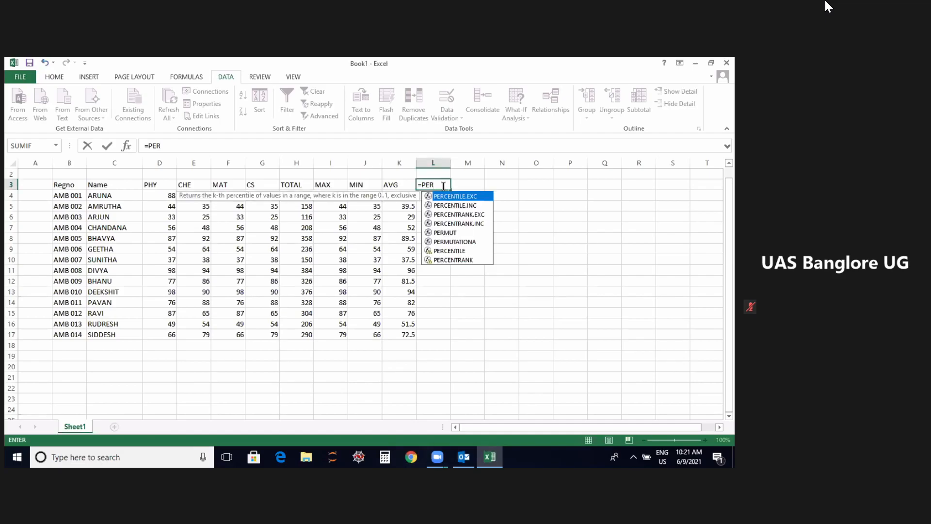
pyautogui.press('BackSpace')
pyautogui.press('BackSpace')
pyautogui.press('BackSpace')
pyautogui.press('BackSpace')
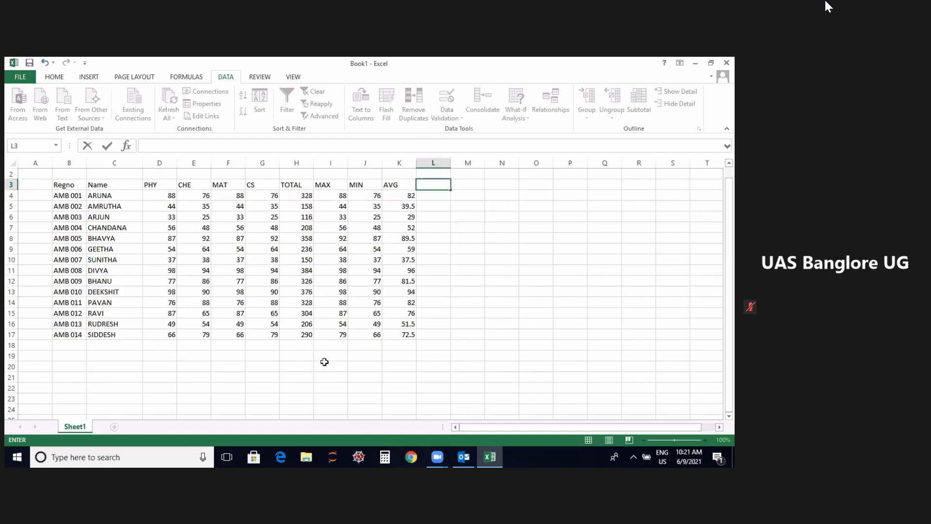
pyautogui.click(339, 357)
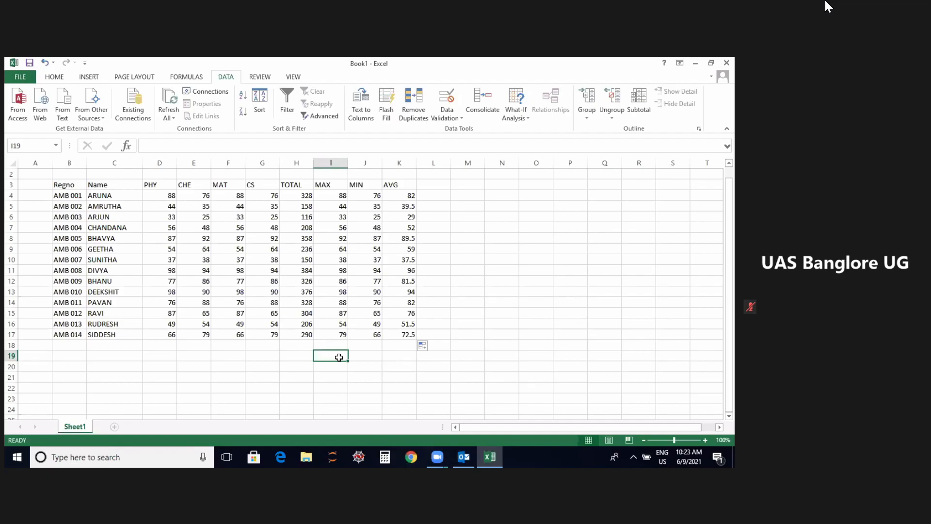
pyautogui.click(408, 213)
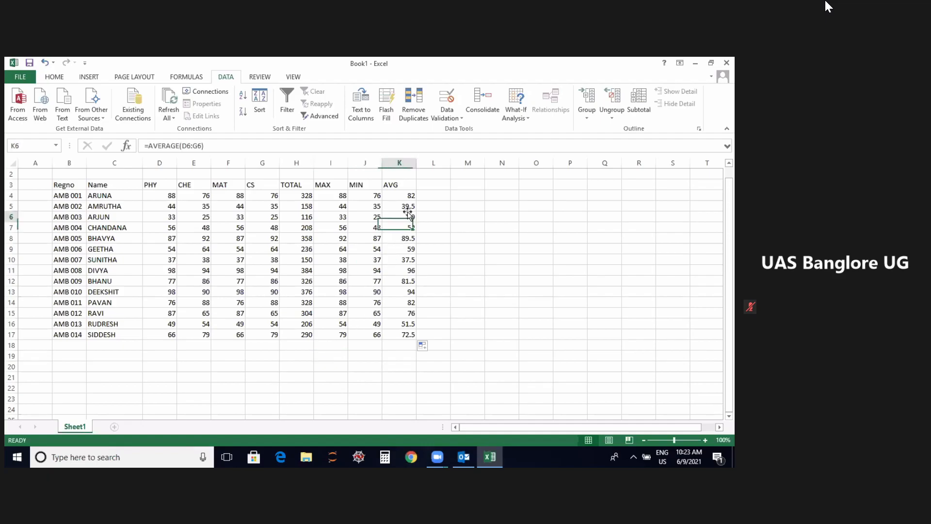
pyautogui.click(444, 323)
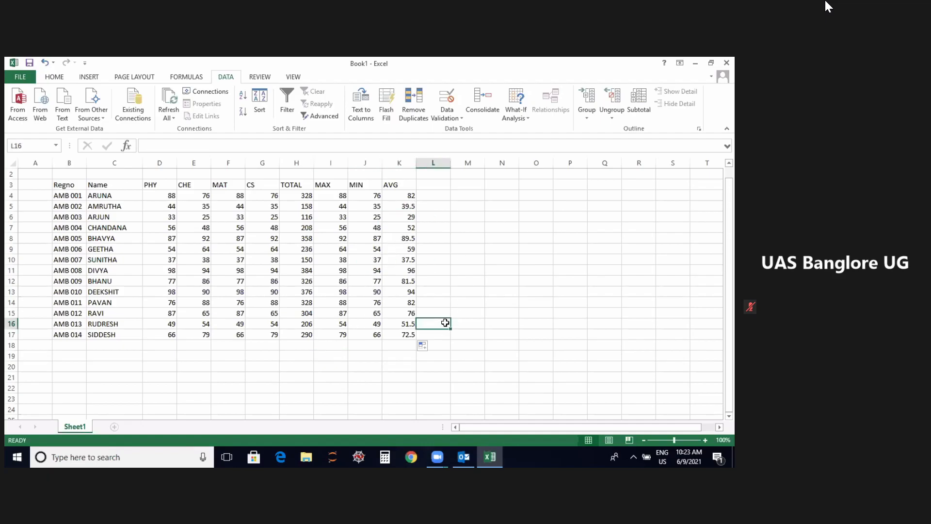
pyautogui.click(444, 185)
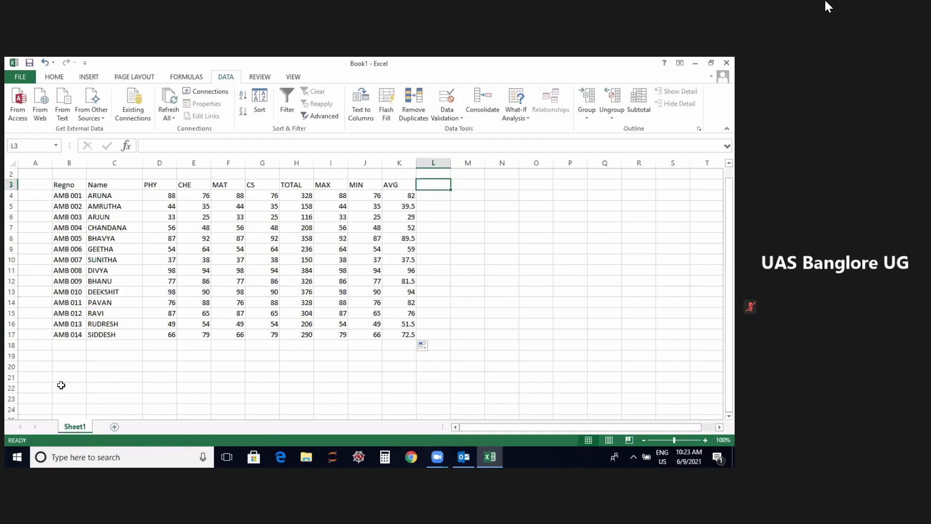
pyautogui.click(327, 445)
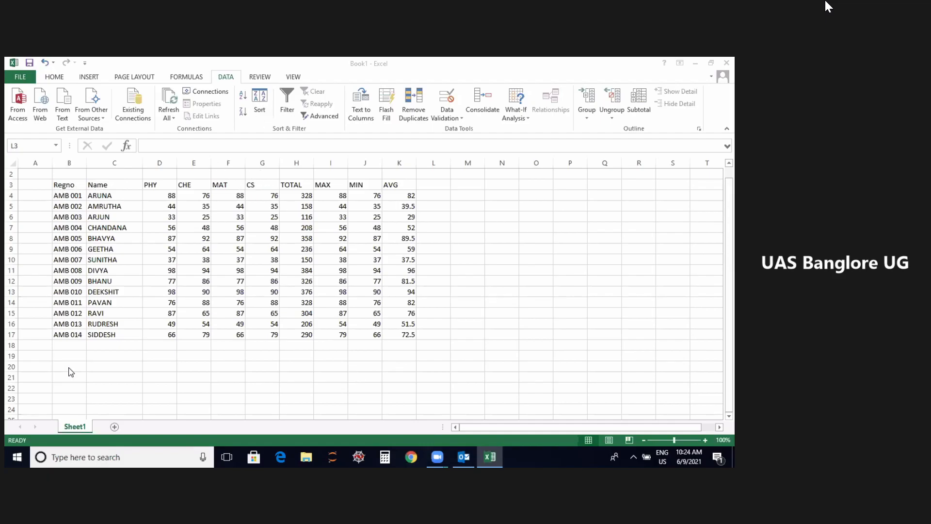
# Sort the student rows by Name from A to Z, expanding the C4:C17 selection to the adjacent columns
pyautogui.click(90, 197)
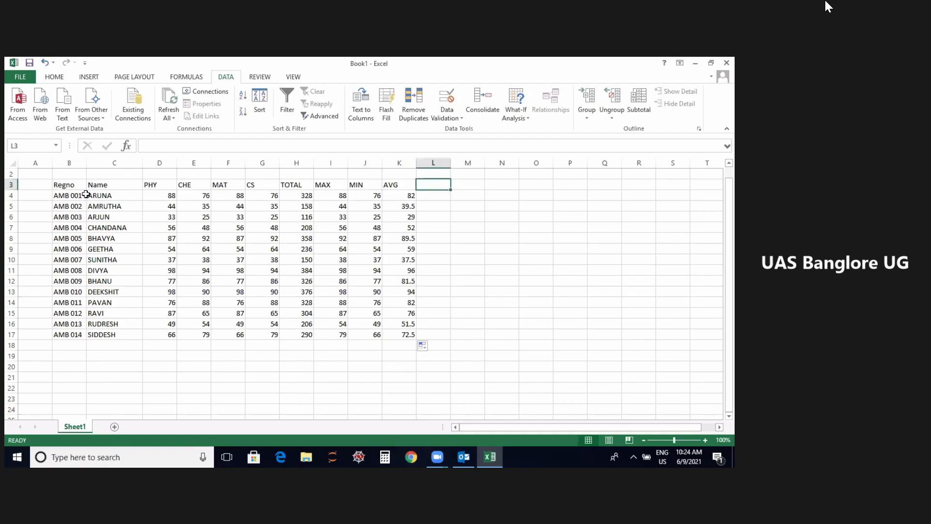
pyautogui.click(88, 196)
pyautogui.moveTo(101, 230); pyautogui.dragTo(124, 335)
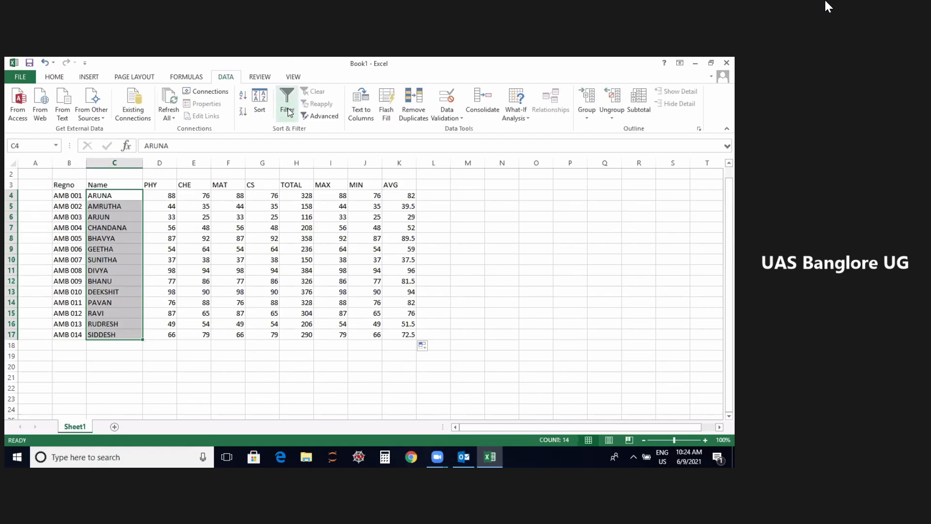
pyautogui.click(260, 101)
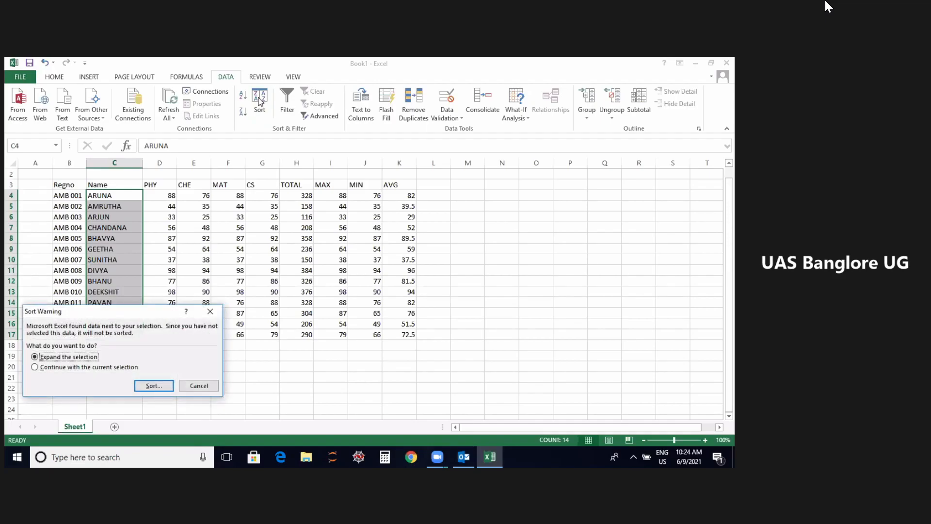
pyautogui.click(153, 387)
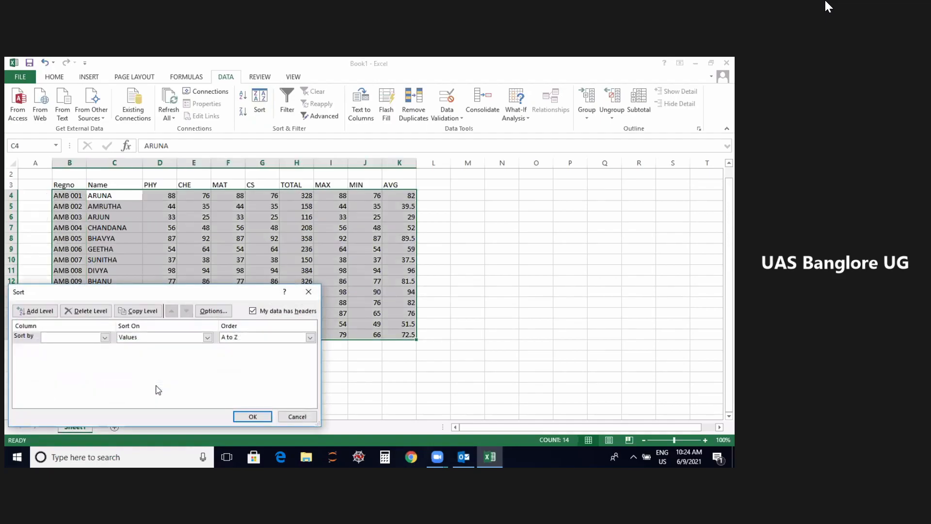
pyautogui.click(104, 338)
pyautogui.click(104, 338)
pyautogui.click(105, 338)
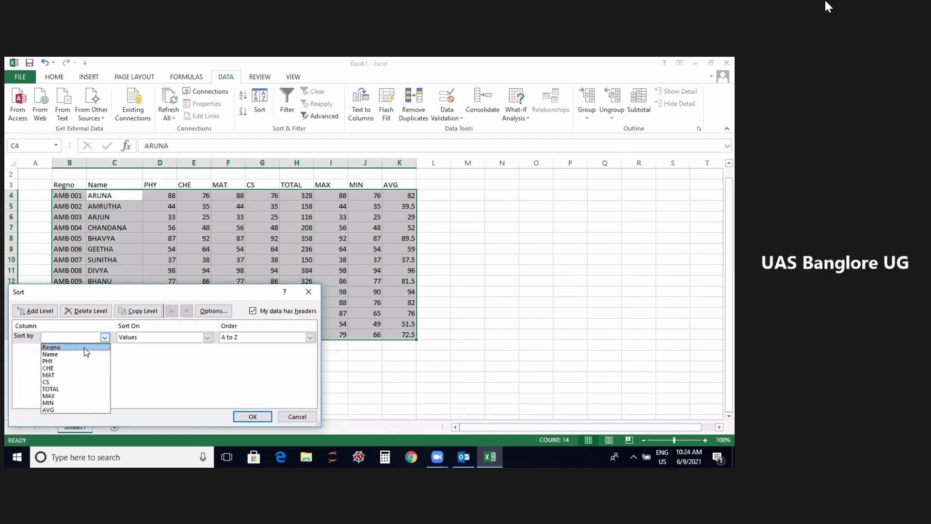
pyautogui.click(86, 348)
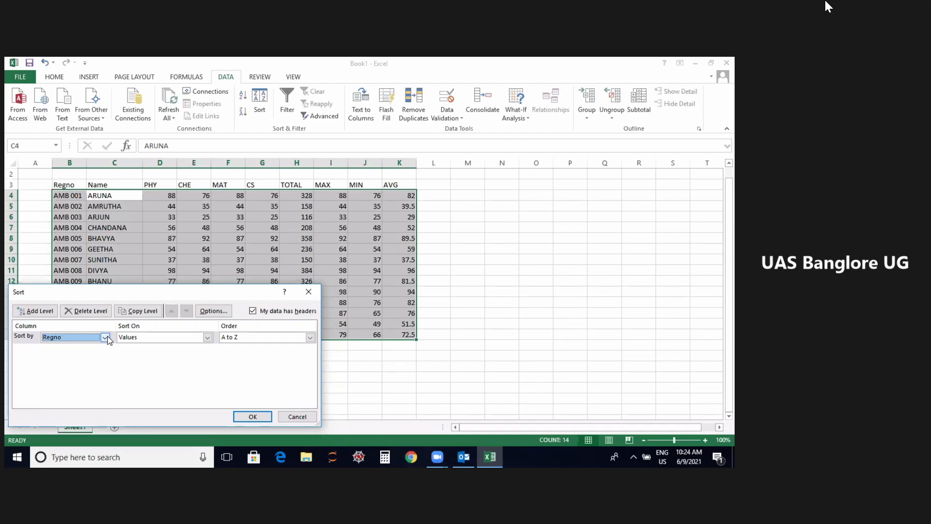
pyautogui.click(104, 337)
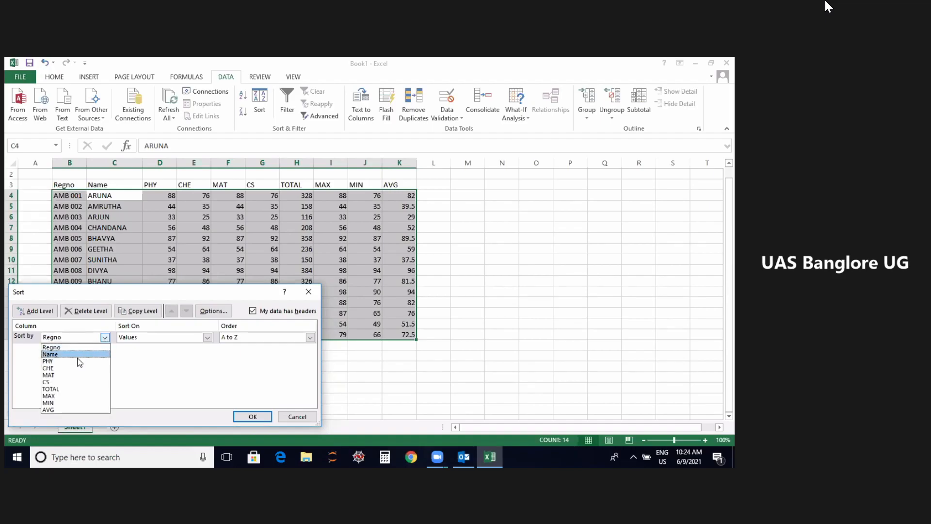
pyautogui.click(78, 357)
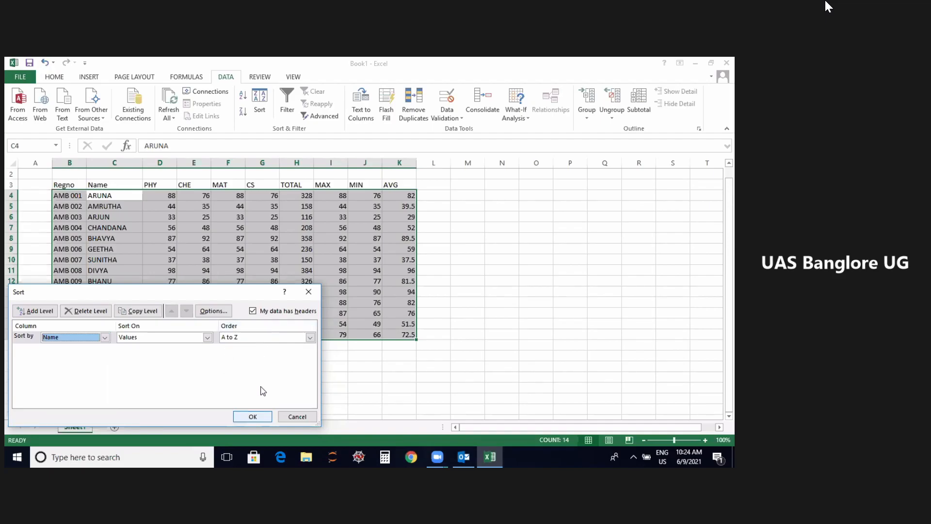
pyautogui.press('Return')
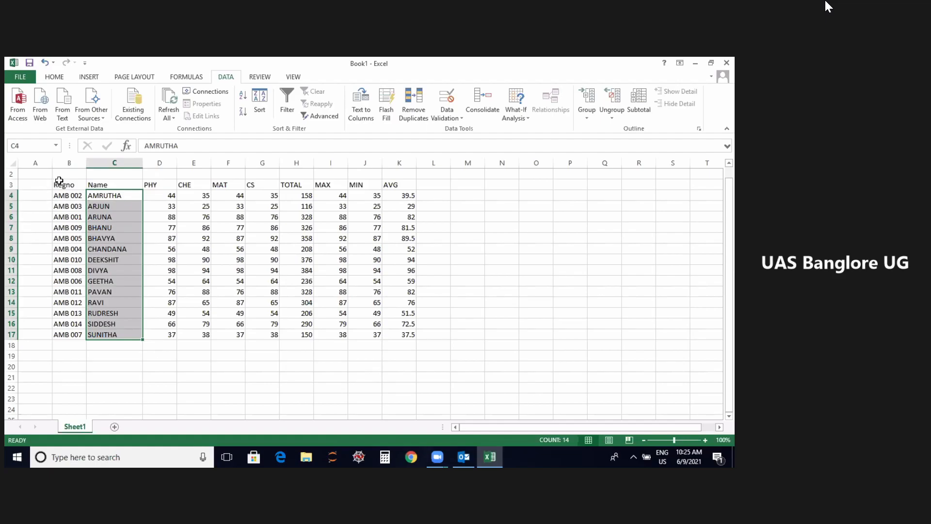
# Sort the student rows by Regno from A to Z, expanding the selection to the adjacent columns
pyautogui.click(273, 97)
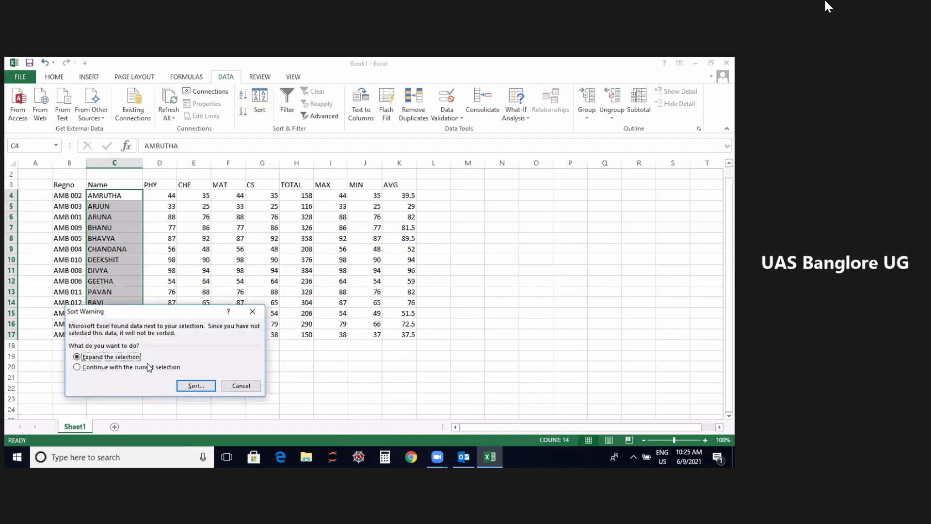
pyautogui.click(190, 387)
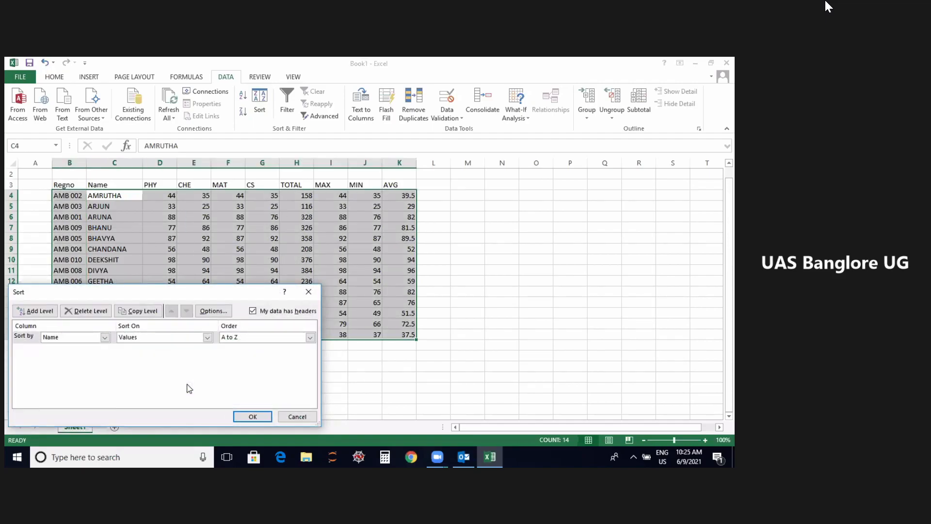
pyautogui.click(104, 337)
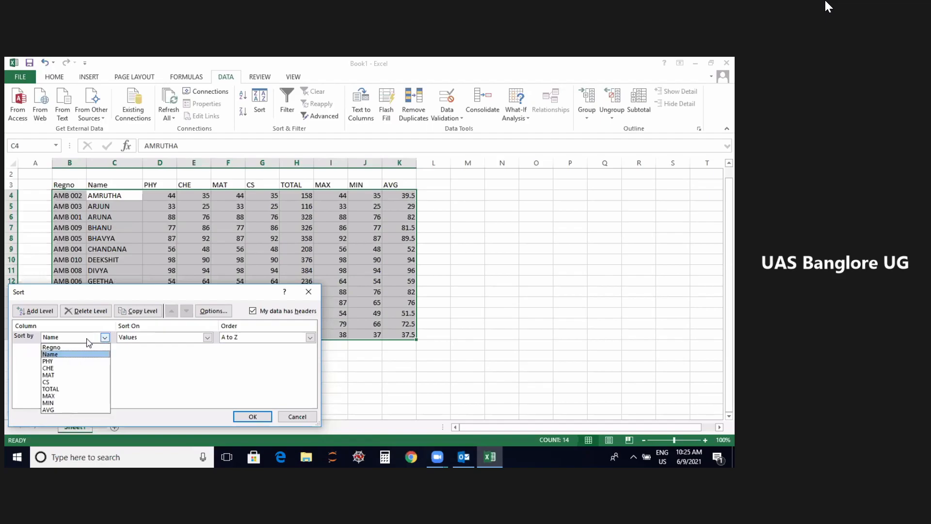
pyautogui.click(65, 347)
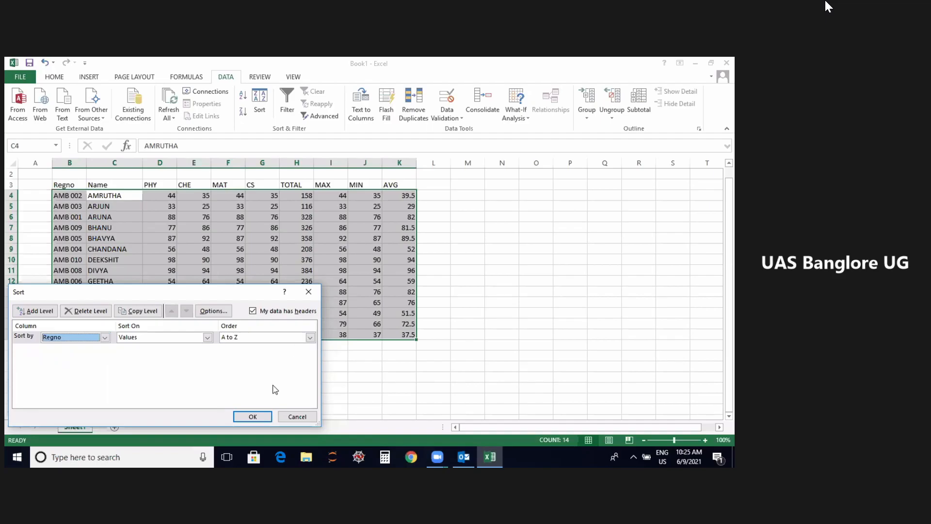
pyautogui.click(253, 417)
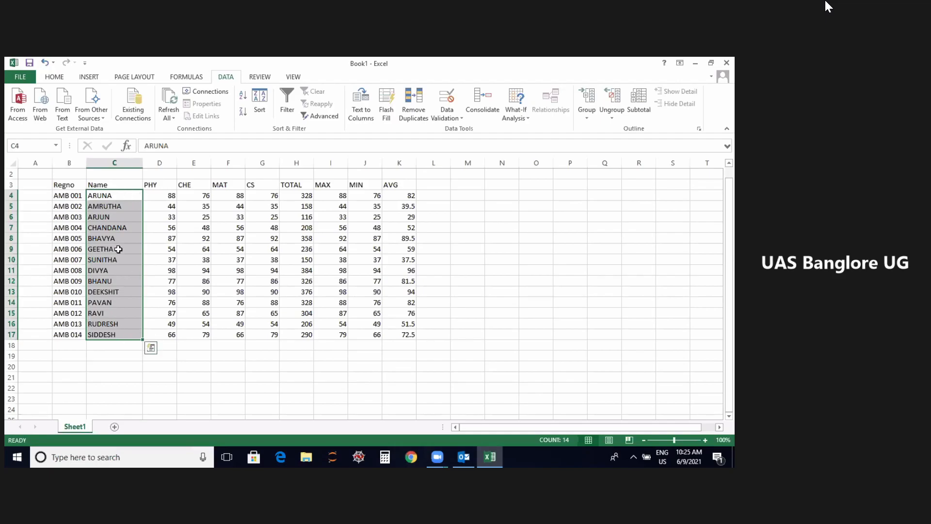
pyautogui.click(257, 107)
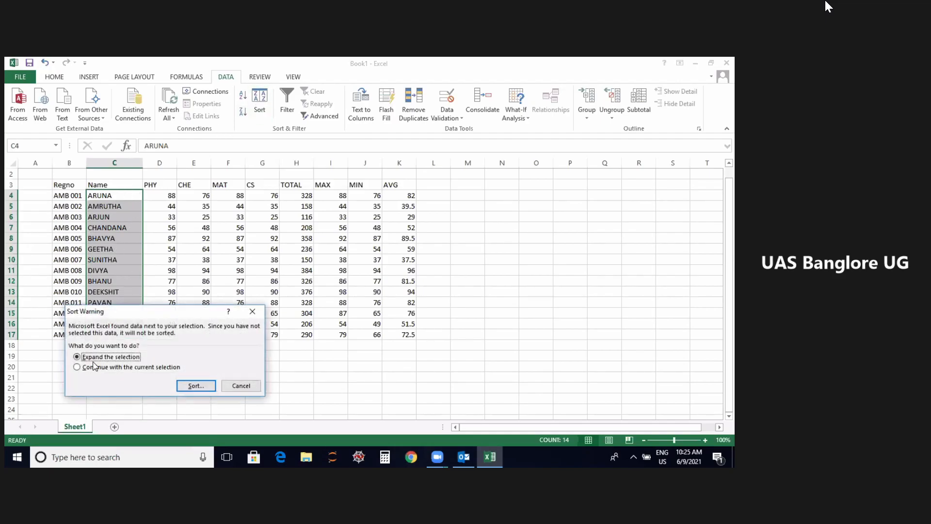
pyautogui.click(77, 368)
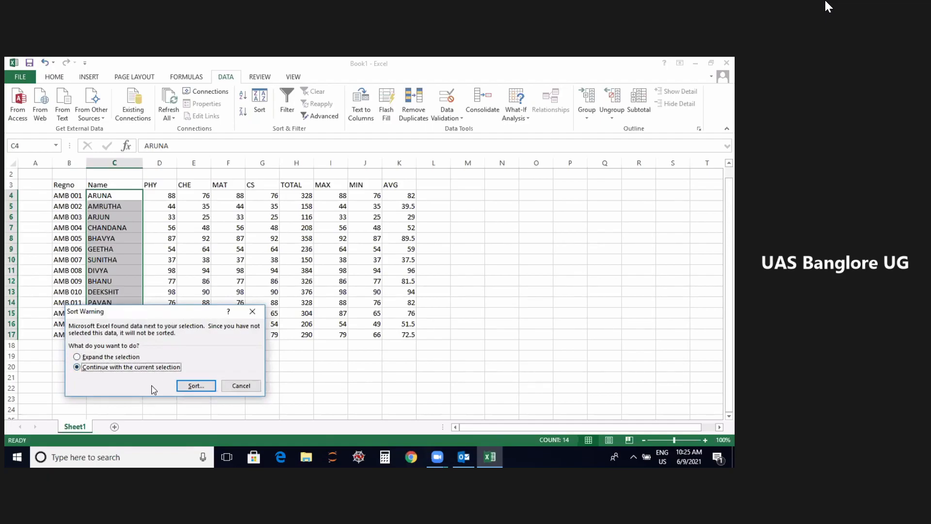
pyautogui.click(195, 386)
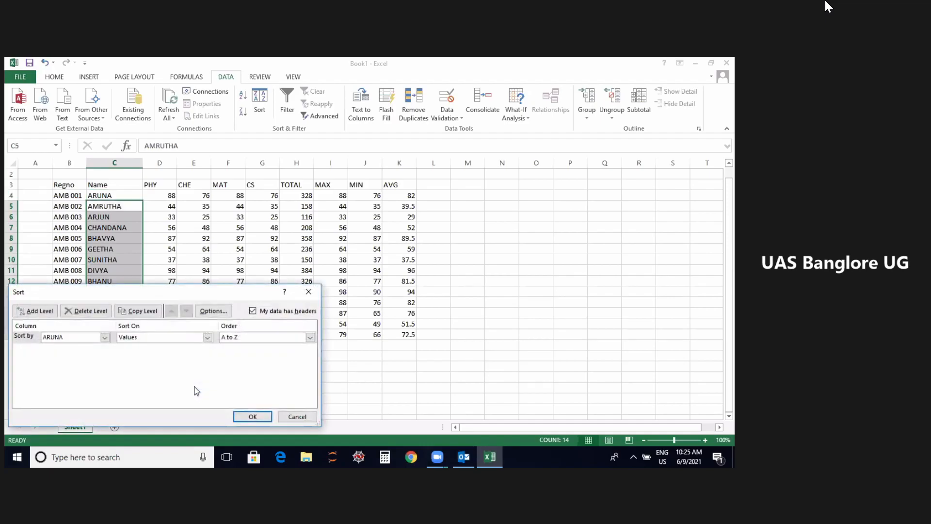
pyautogui.click(105, 338)
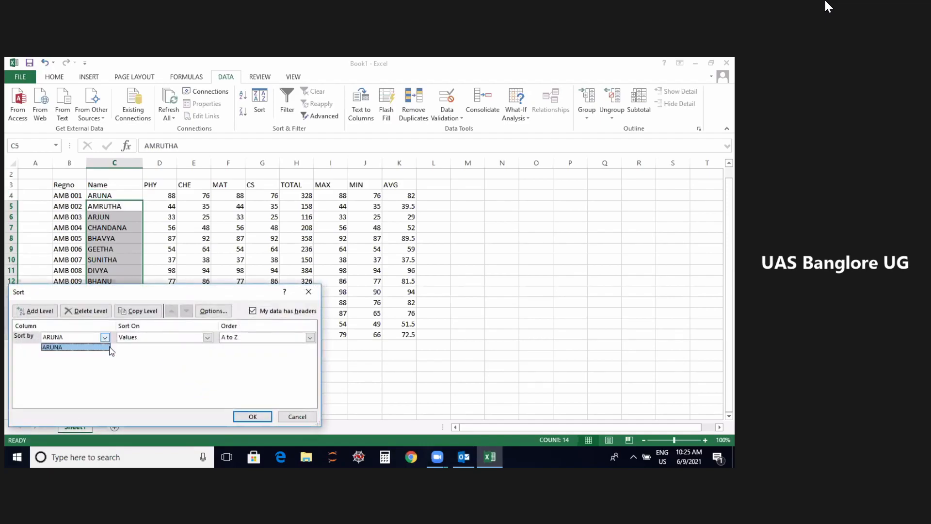
pyautogui.click(111, 352)
pyautogui.click(298, 416)
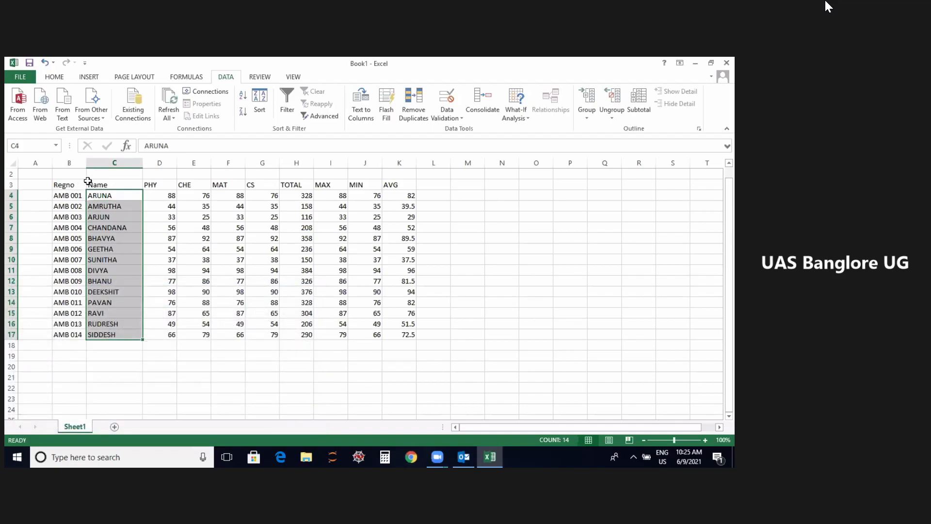
# Sort only the Name column, C3:C17 with its header, from A to Z, continuing with the current selection
pyautogui.moveTo(88, 181); pyautogui.dragTo(127, 334)
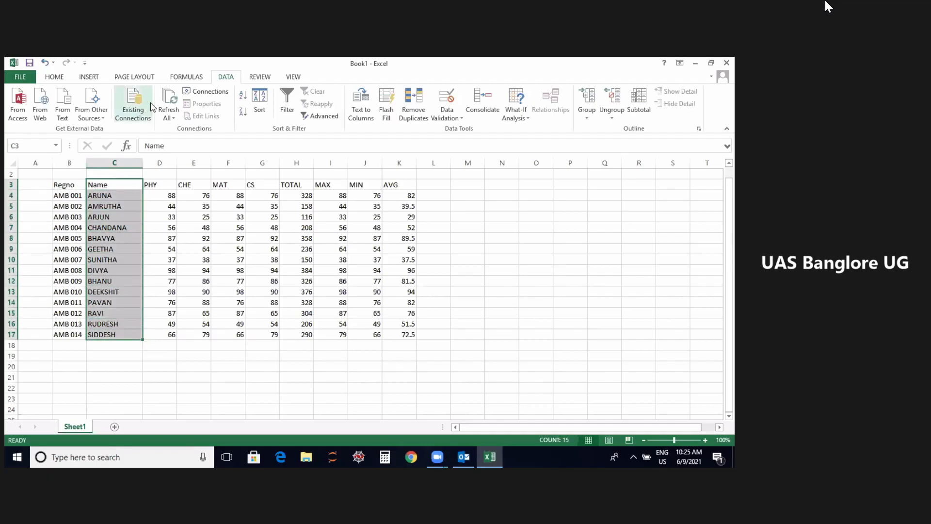
pyautogui.click(260, 104)
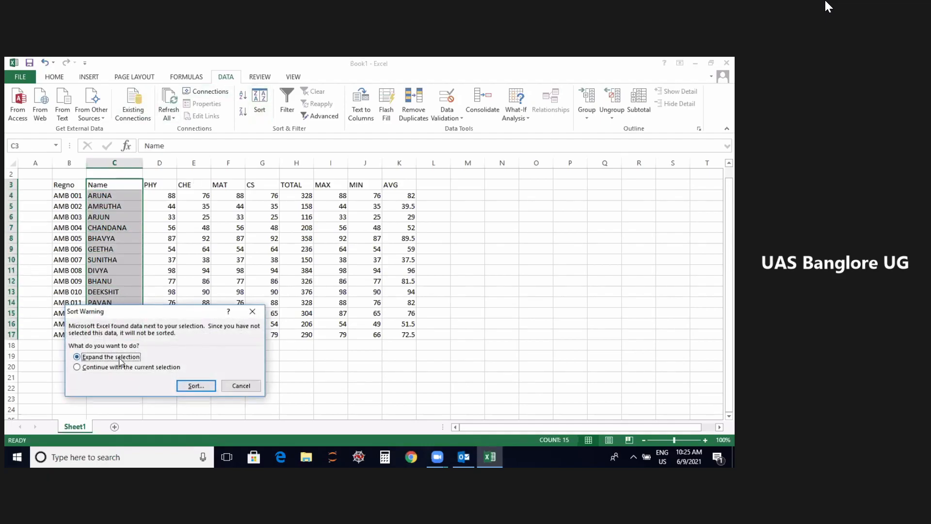
pyautogui.click(77, 367)
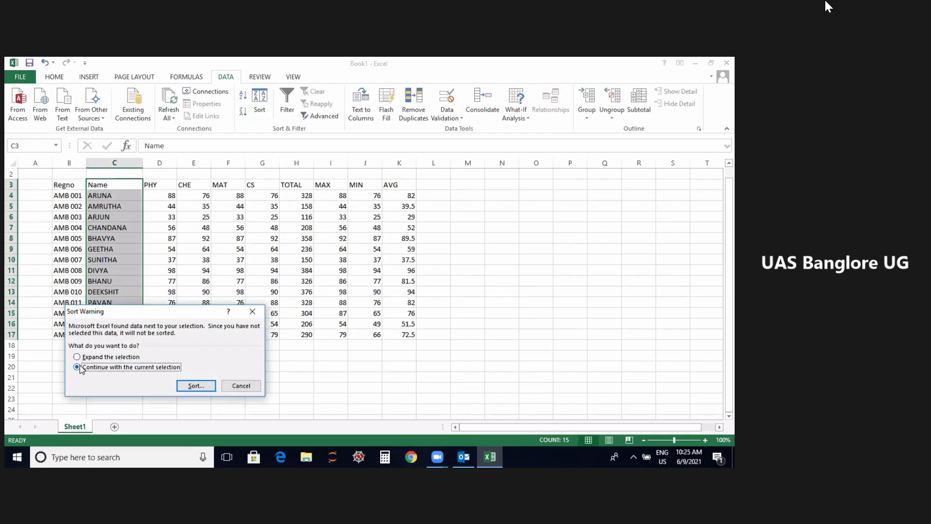
pyautogui.click(189, 385)
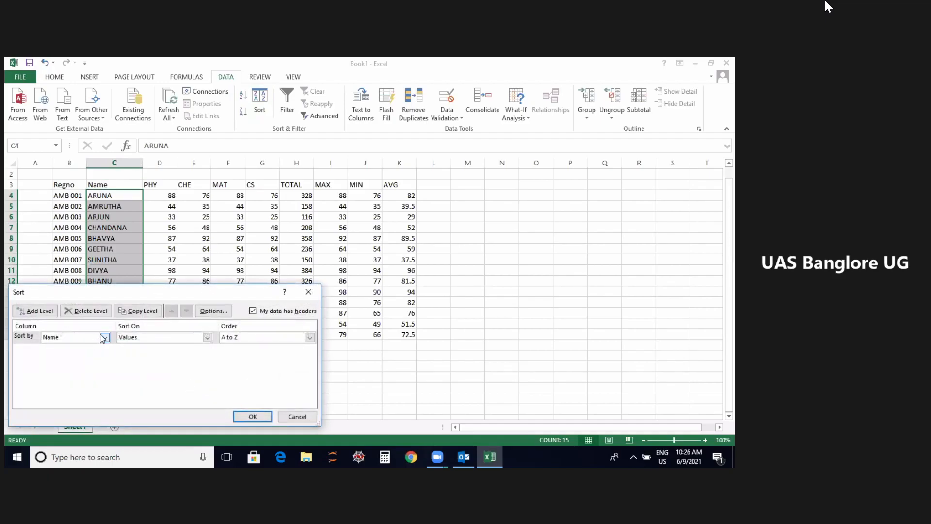
pyautogui.click(107, 338)
pyautogui.click(102, 347)
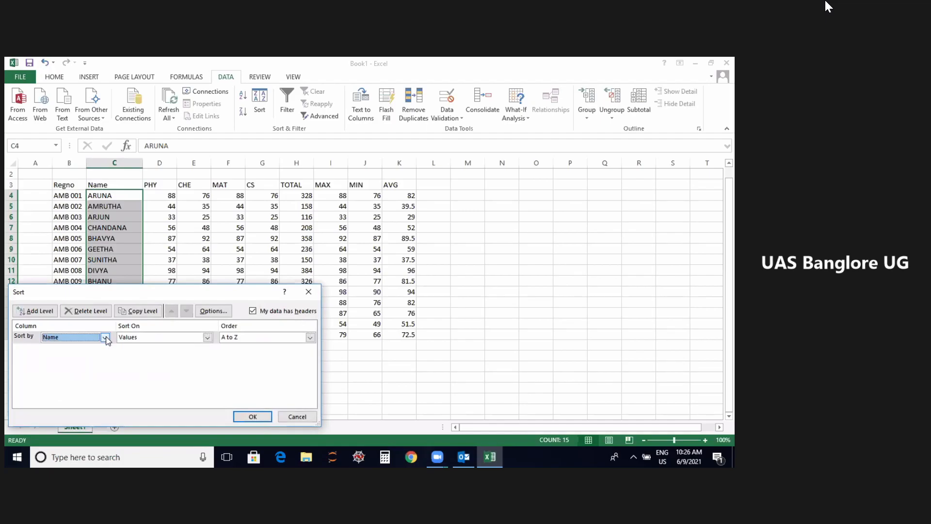
pyautogui.press('Return')
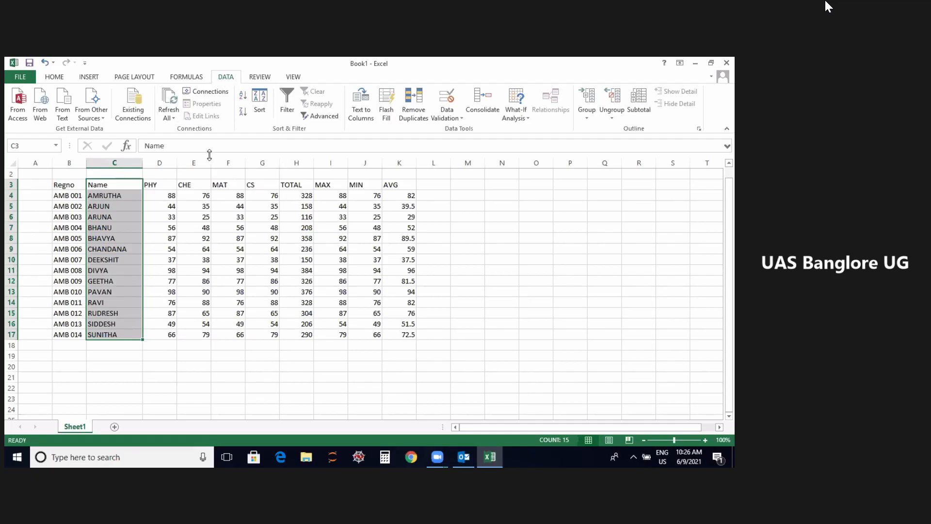
pyautogui.click(502, 239)
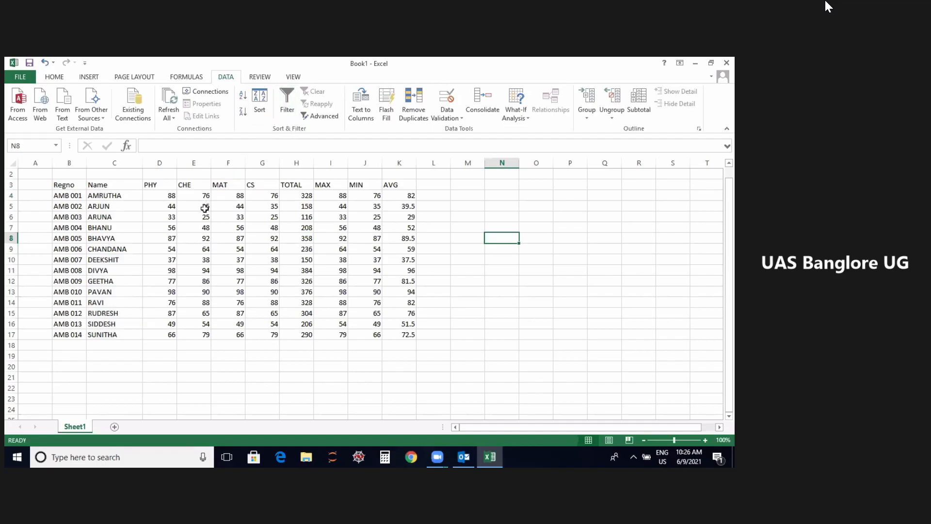
# Turn on filtering for the table's header row and view the filter options of the MAT column
pyautogui.click(227, 184)
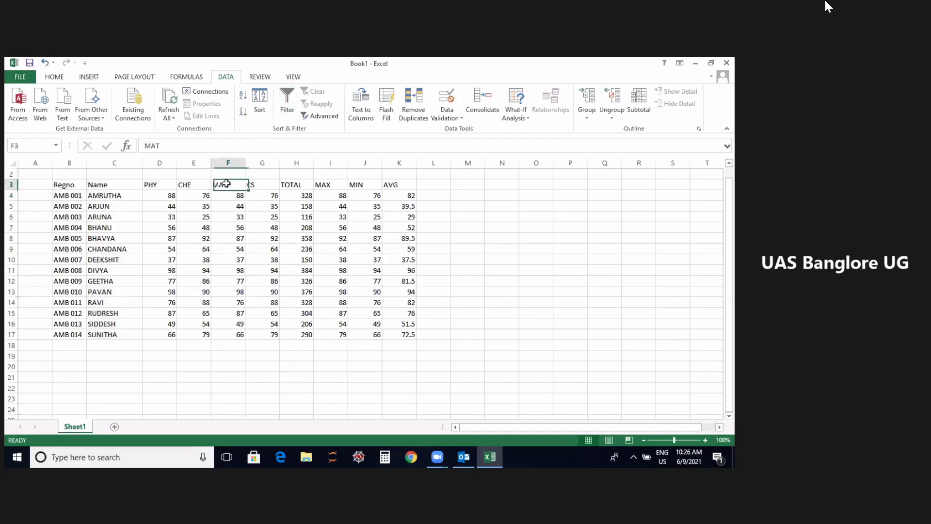
pyautogui.click(287, 104)
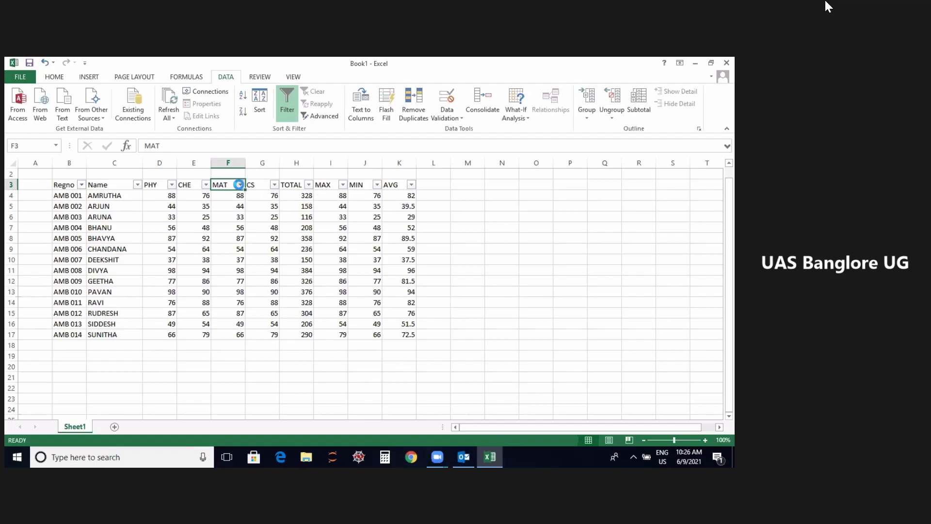
pyautogui.click(240, 186)
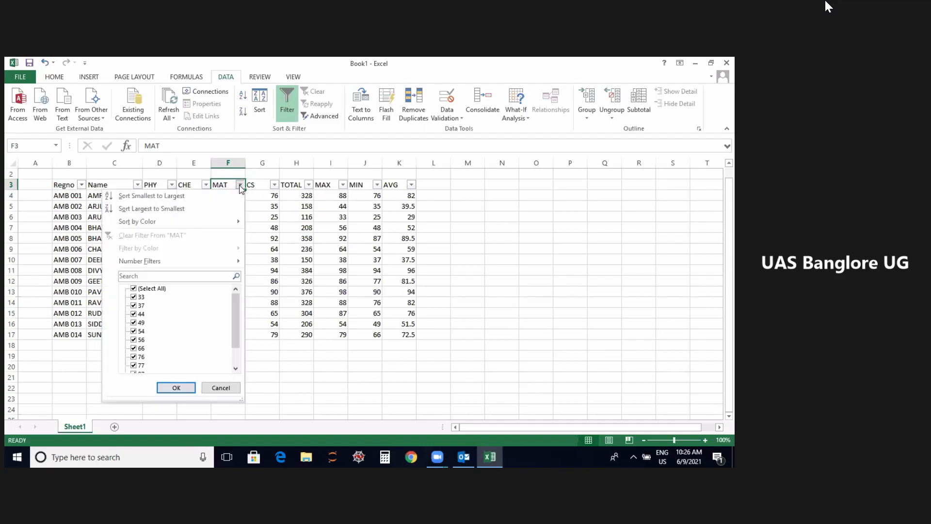
pyautogui.click(240, 186)
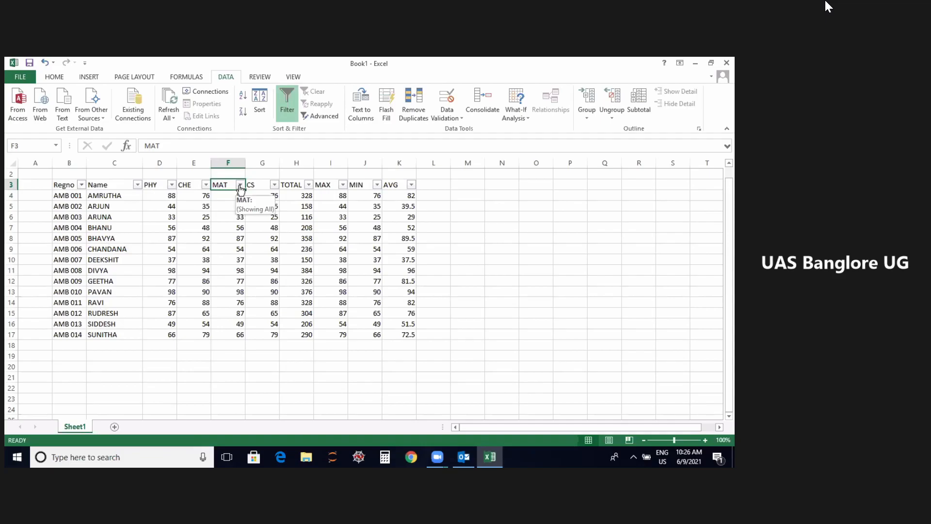
# Filter the Regno column to show only the first five registration numbers
pyautogui.click(81, 185)
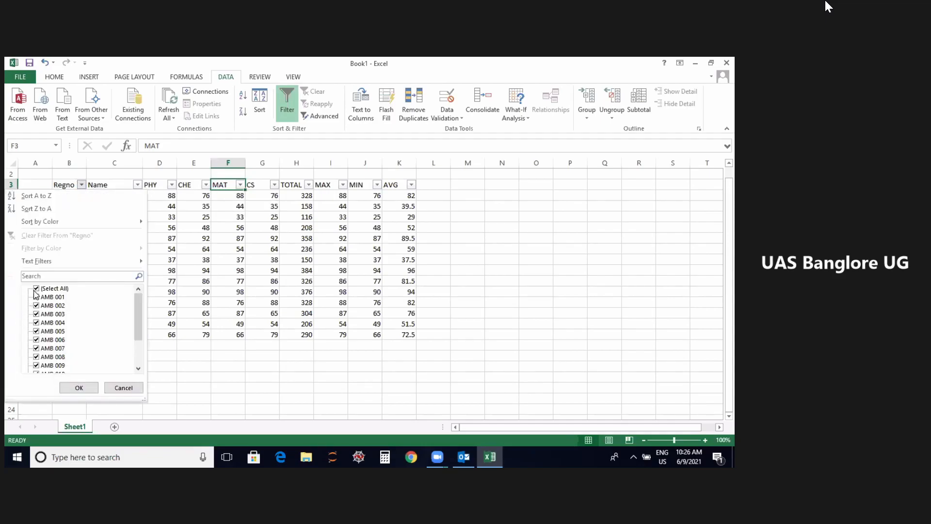
pyautogui.click(36, 289)
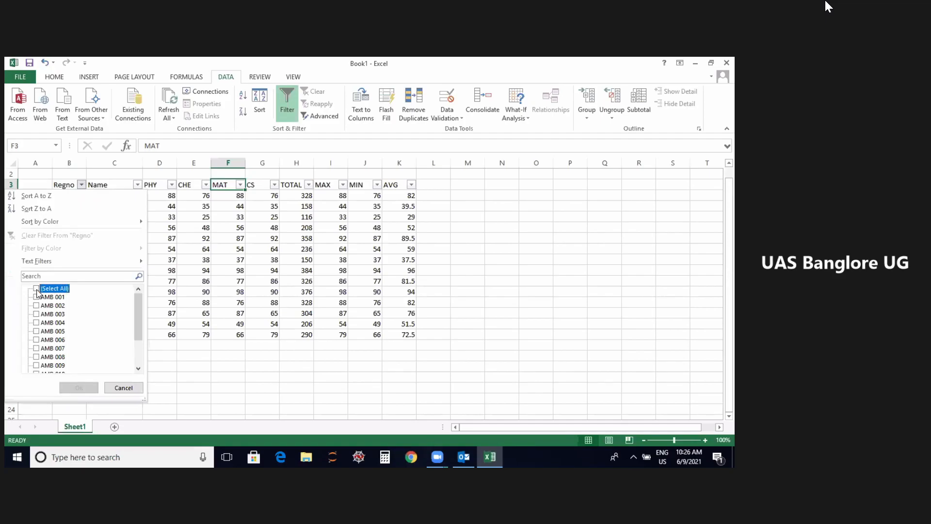
pyautogui.click(36, 298)
pyautogui.click(36, 306)
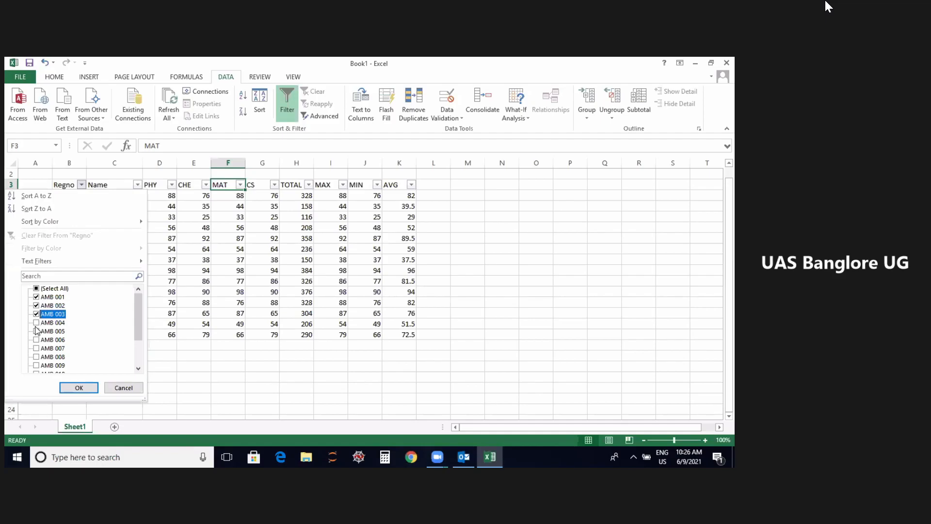
pyautogui.click(36, 325)
pyautogui.click(36, 332)
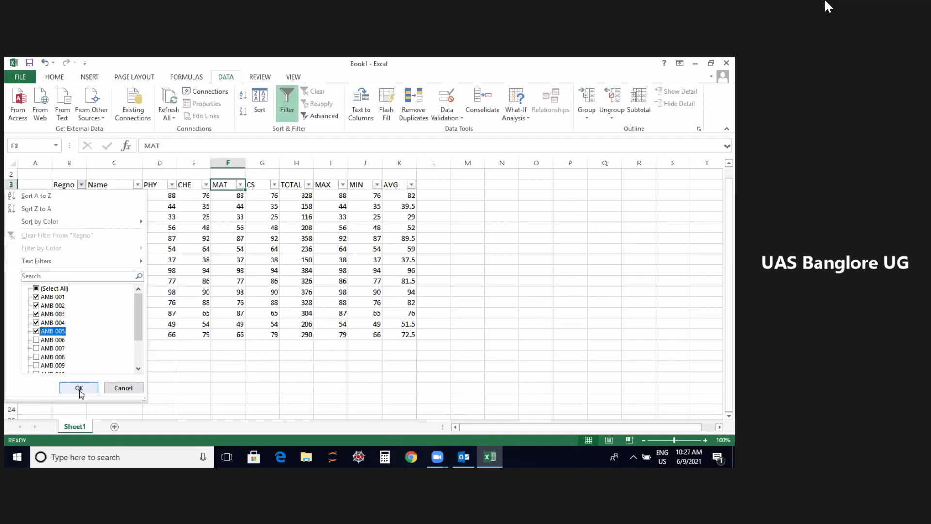
pyautogui.click(79, 388)
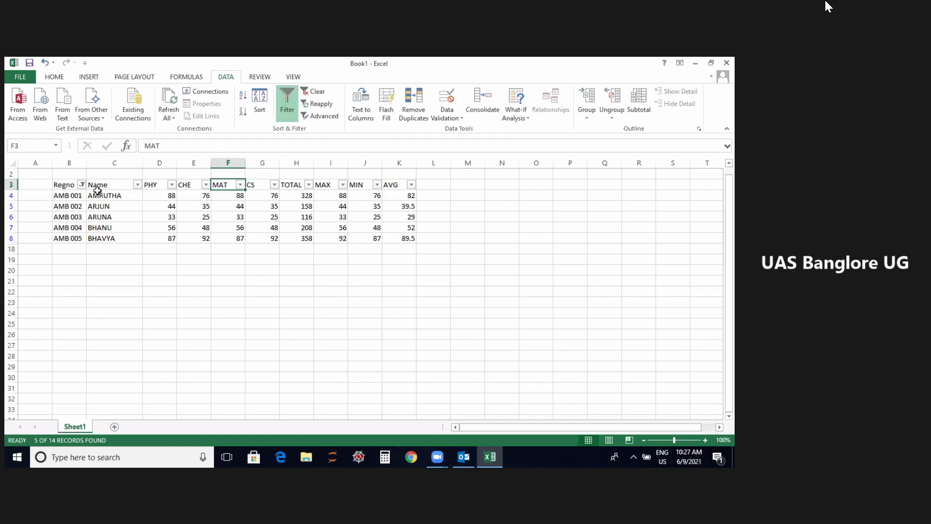
# Reselect all values in the Regno filter to show every student row again
pyautogui.click(82, 185)
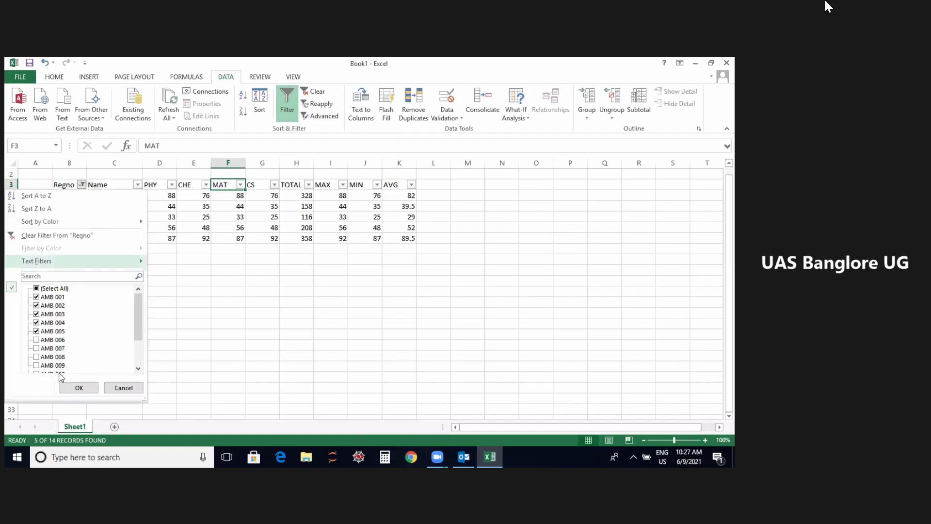
pyautogui.click(36, 290)
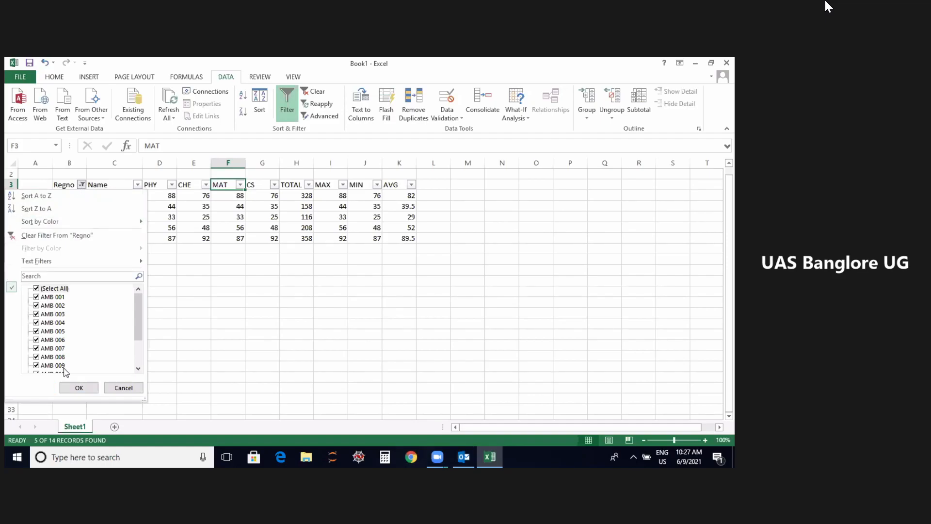
pyautogui.click(75, 390)
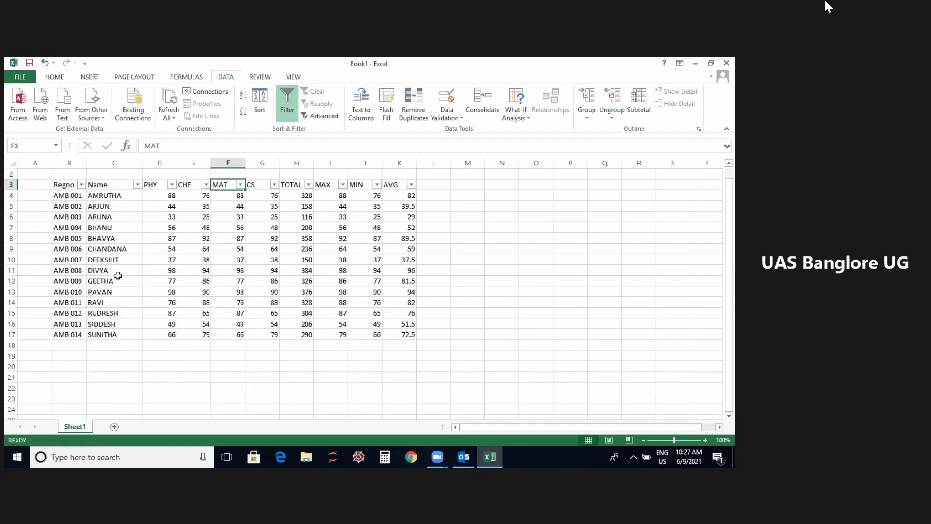
# Copy the last three student rows, B15:K17, and paste them as duplicates into B18:K20
pyautogui.moveTo(54, 311); pyautogui.dragTo(415, 335)
pyautogui.hotkey('ctrl', 'c')
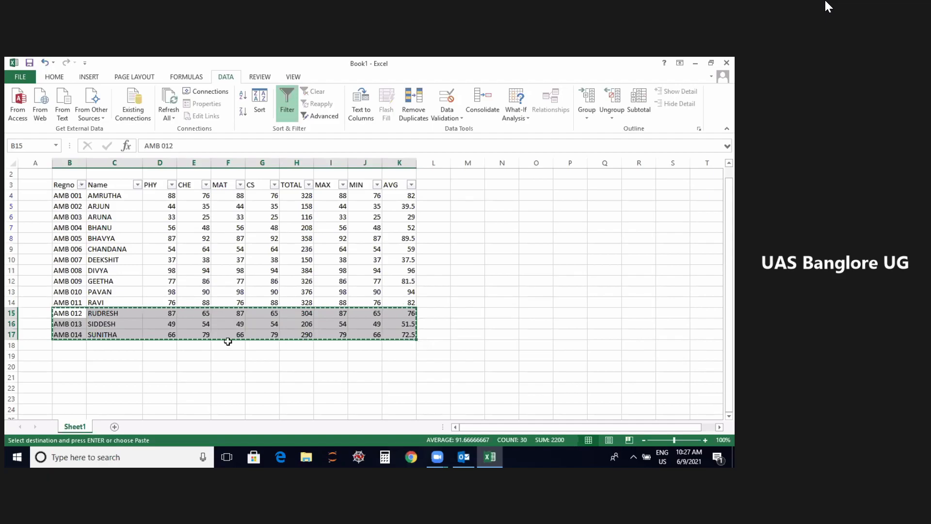
pyautogui.moveTo(66, 345); pyautogui.dragTo(412, 369)
pyautogui.hotkey('ctrl', 'v')
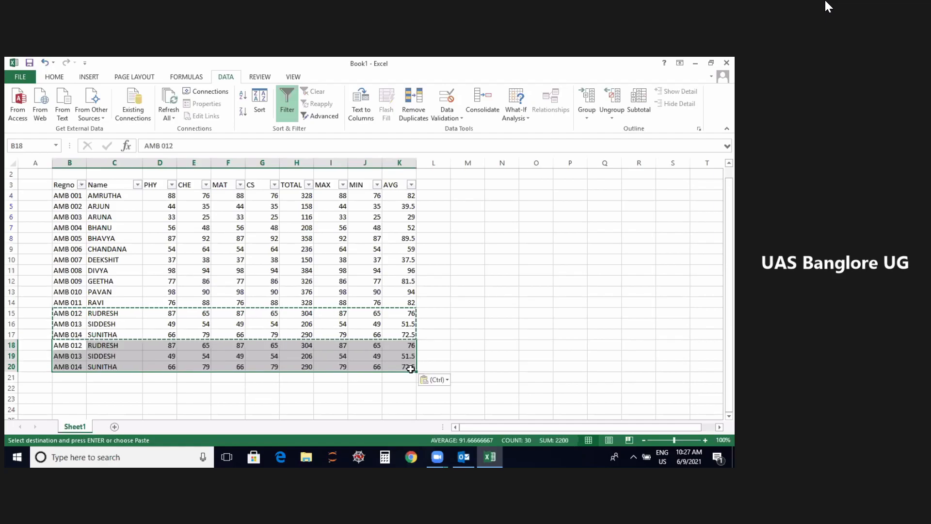
pyautogui.doubleClick(487, 356)
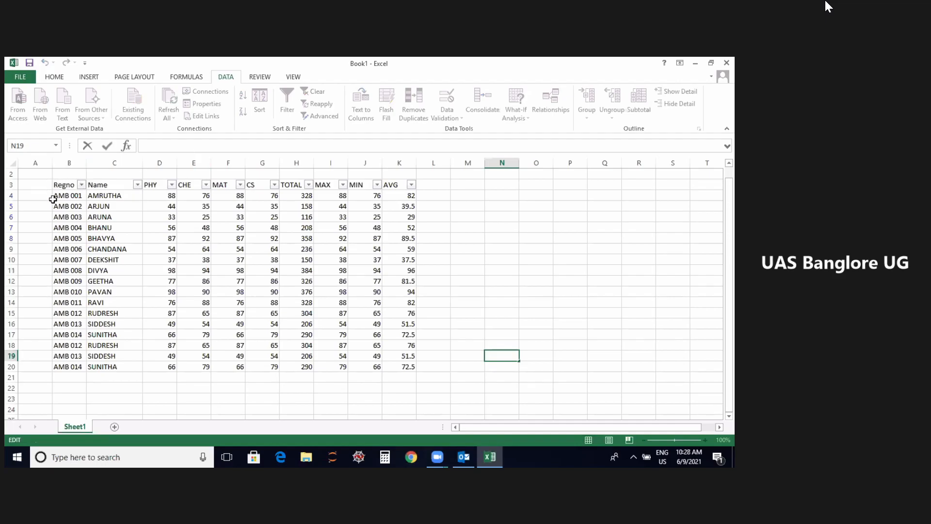
# Select the student rows from B4 and remove duplicates, comparing all columns from Regno to AVG
pyautogui.moveTo(54, 193); pyautogui.dragTo(429, 374)
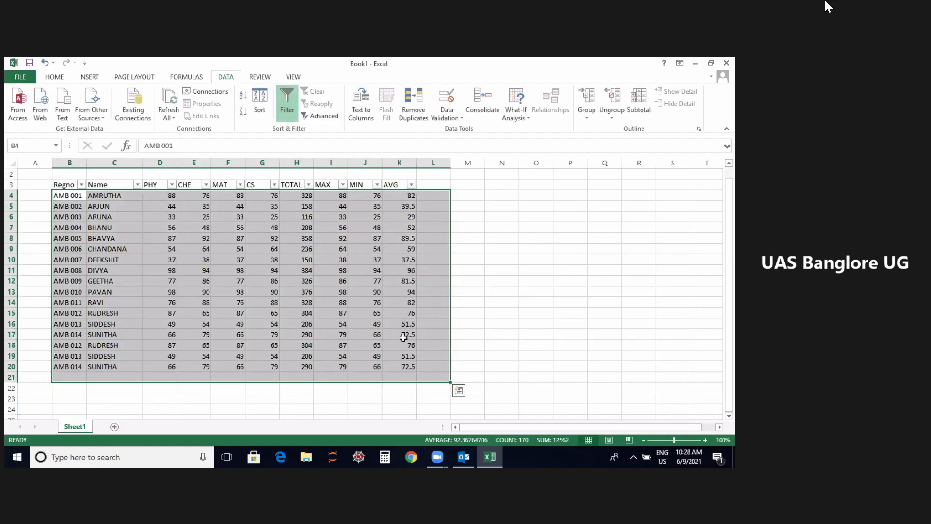
pyautogui.click(426, 113)
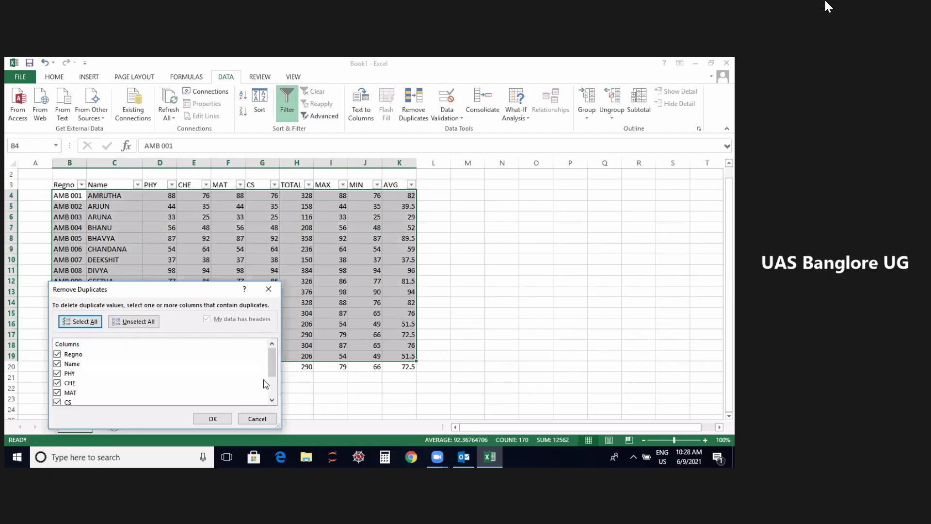
pyautogui.moveTo(274, 371); pyautogui.dragTo(274, 391)
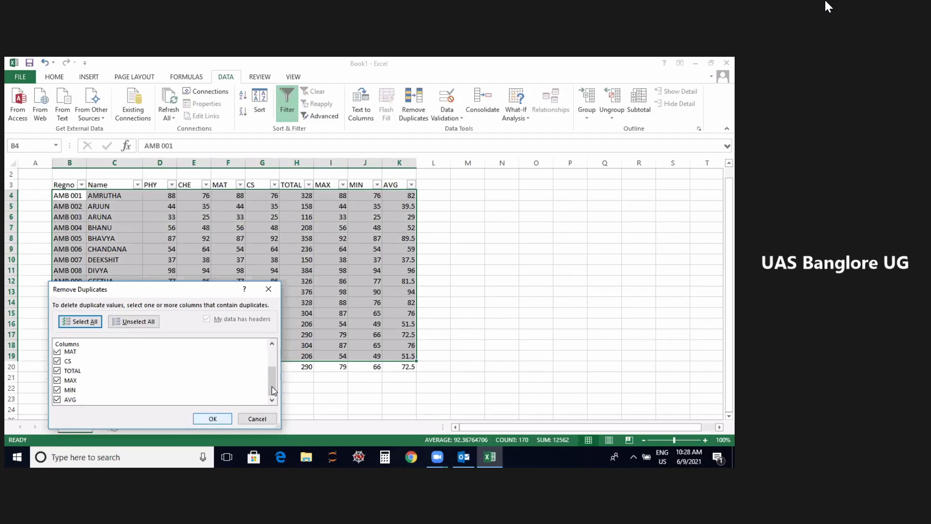
pyautogui.press('Return')
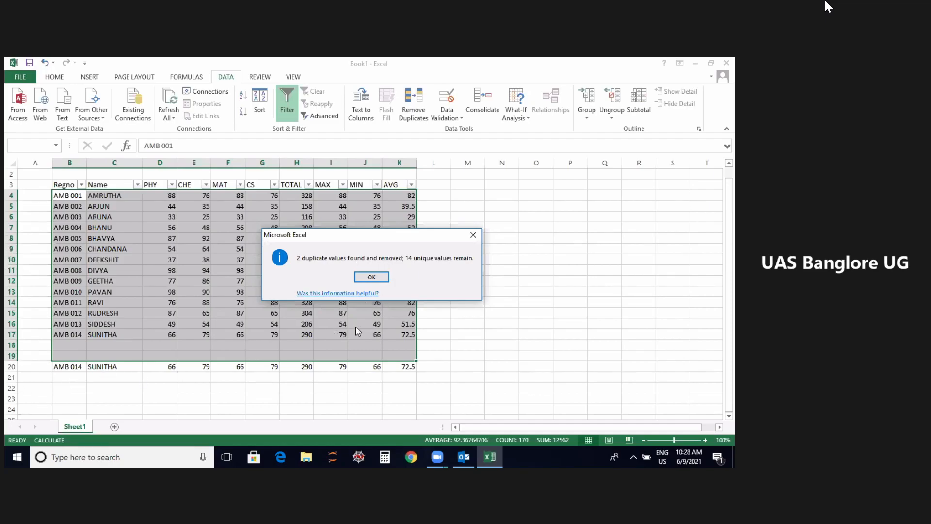
pyautogui.click(473, 235)
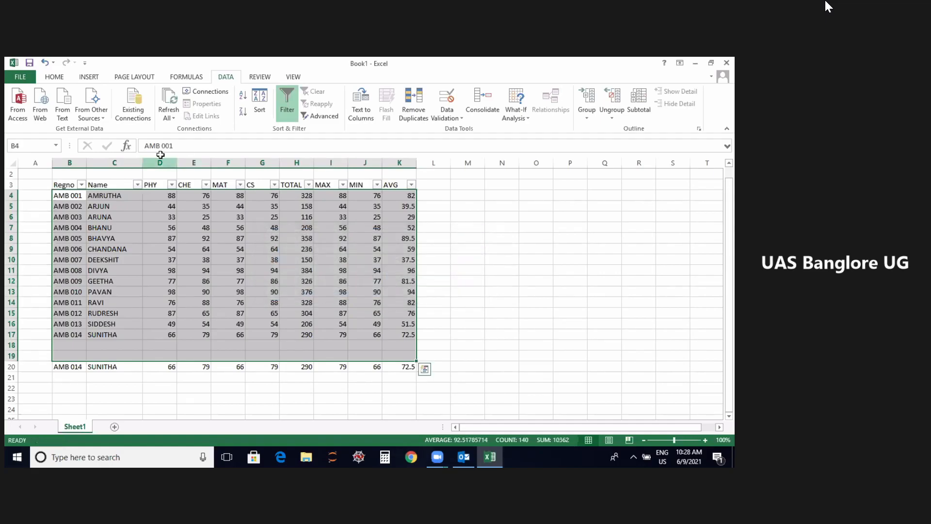
pyautogui.click(386, 379)
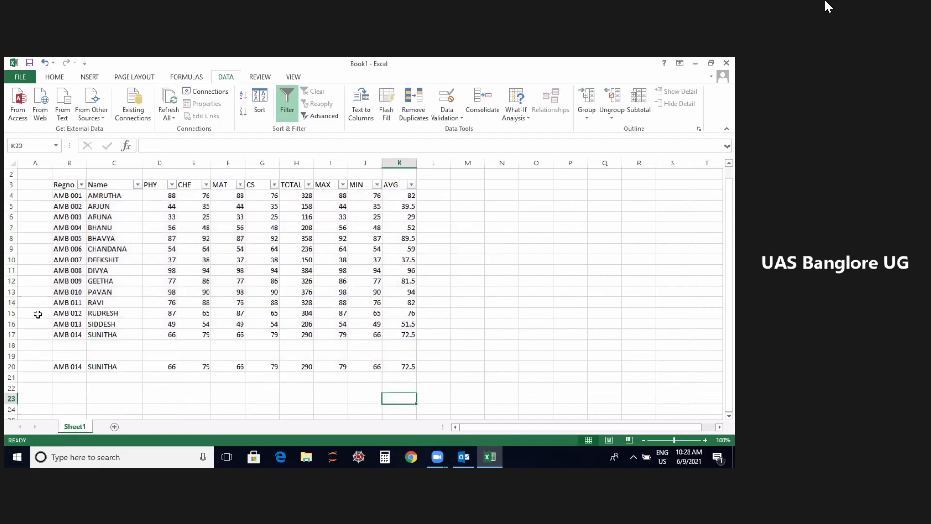
# Select the block from A4 past the last record and remove duplicates, comparing all columns from Column A to AVG
pyautogui.moveTo(43, 334); pyautogui.dragTo(131, 378)
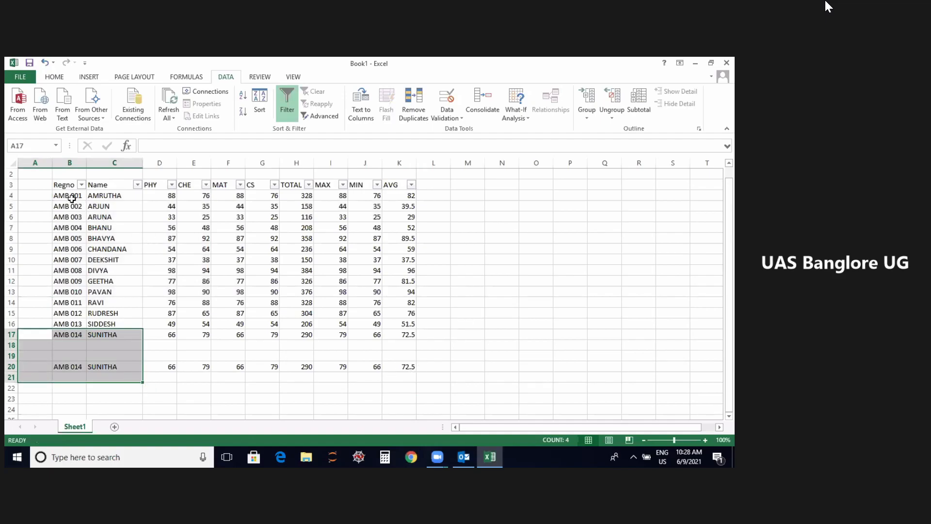
pyautogui.moveTo(40, 193); pyautogui.dragTo(458, 386)
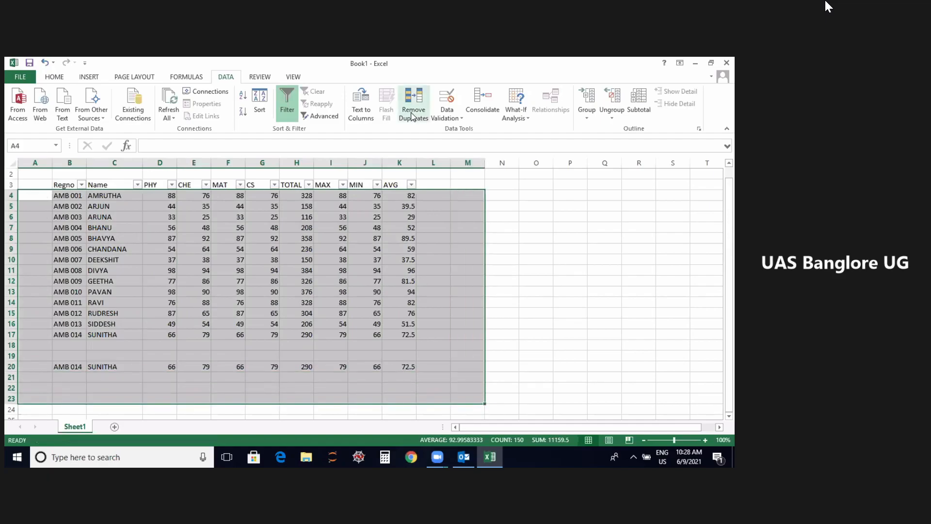
pyautogui.click(413, 106)
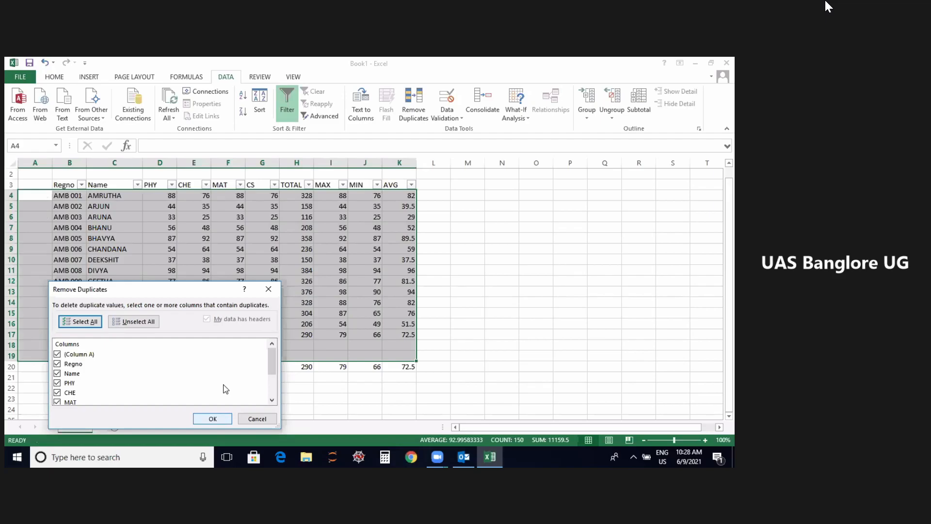
pyautogui.press('Return')
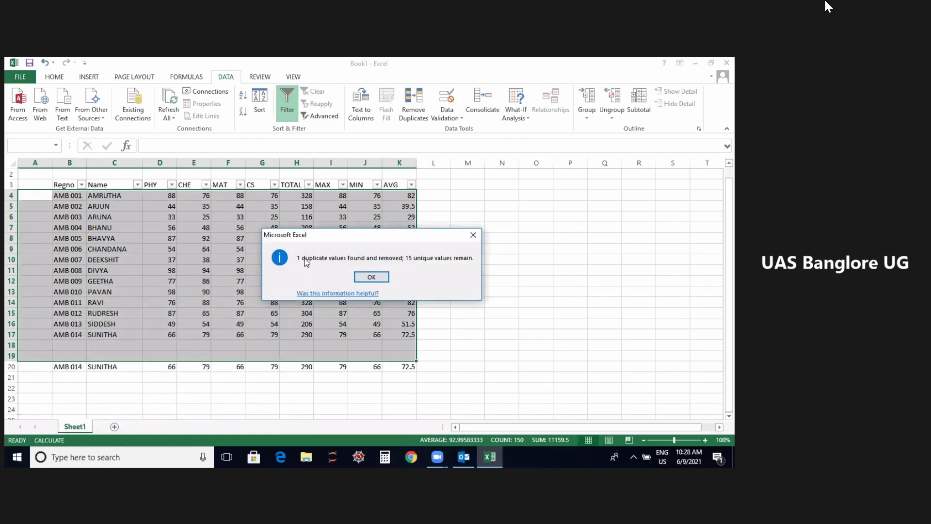
pyautogui.click(372, 278)
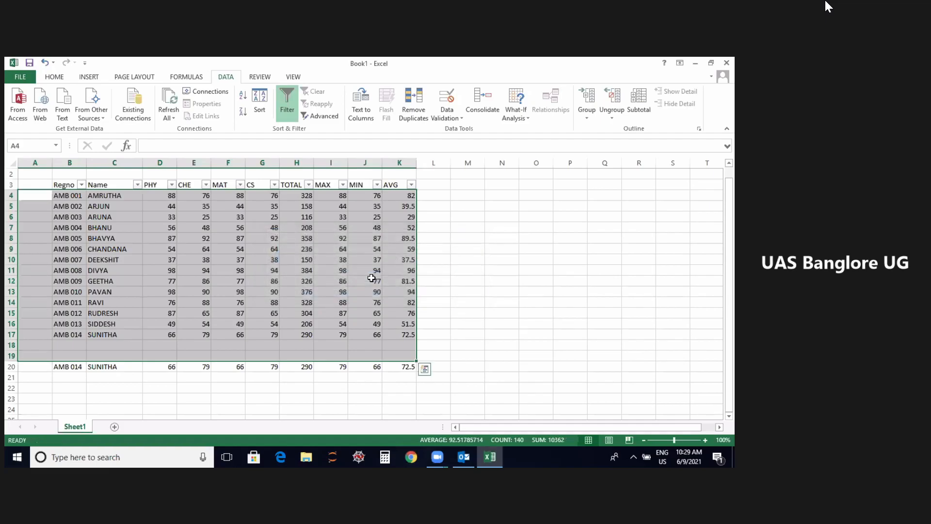
pyautogui.click(503, 343)
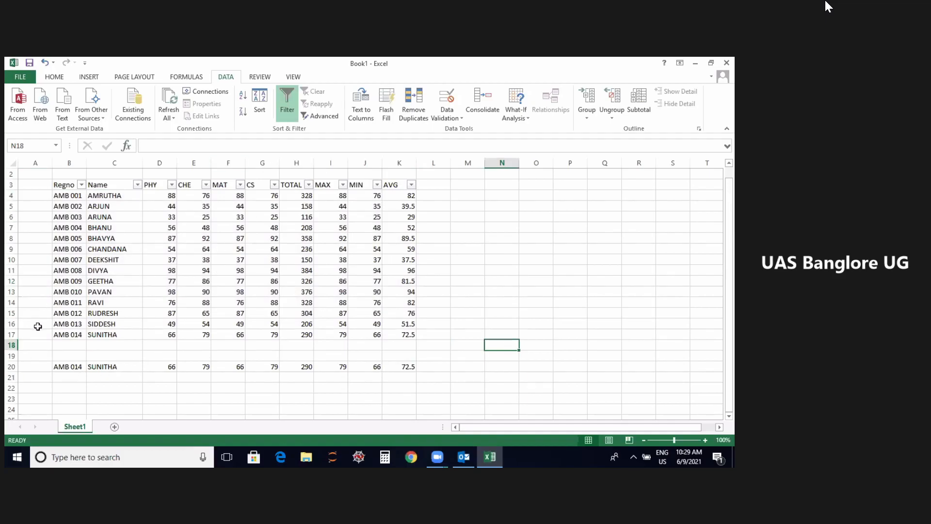
# Remove the repeated AMB 014 record by running Remove Duplicates on A16:L24 with all columns compared and no header row
pyautogui.moveTo(38, 326); pyautogui.dragTo(342, 383)
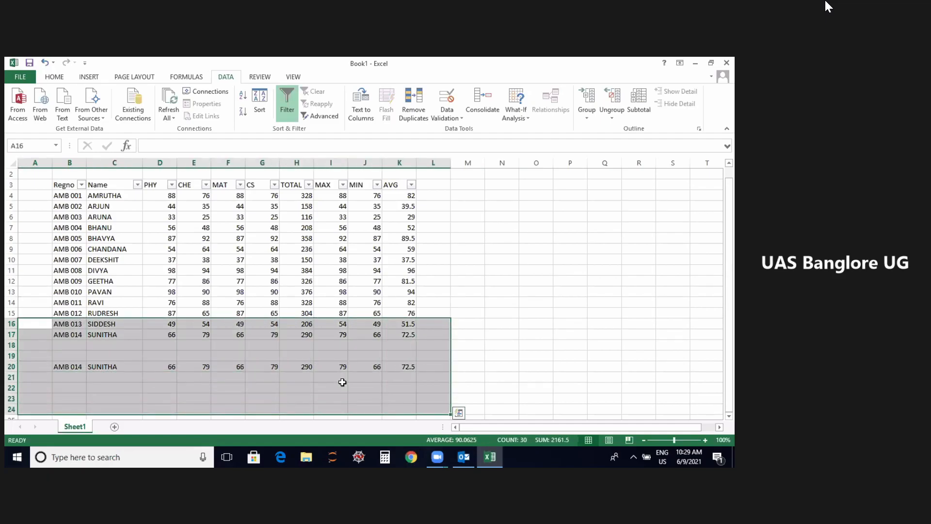
pyautogui.click(401, 120)
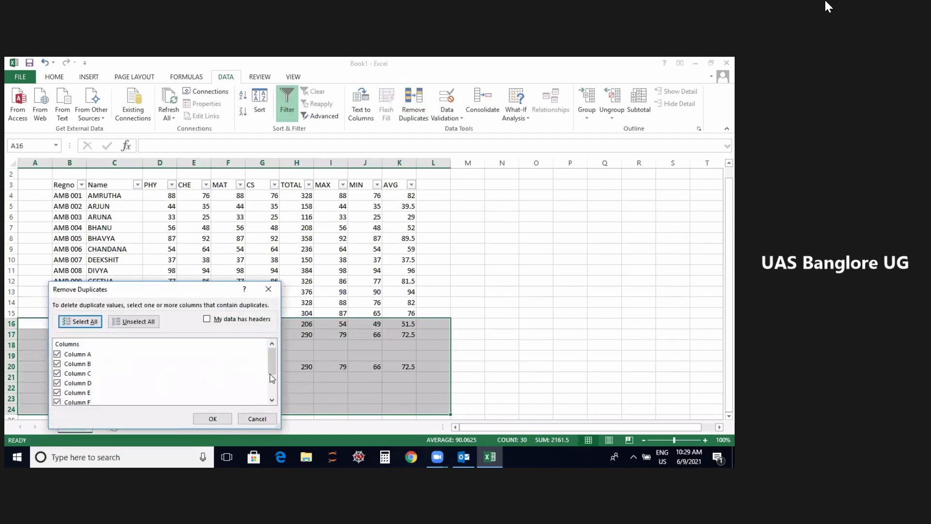
pyautogui.press('Return')
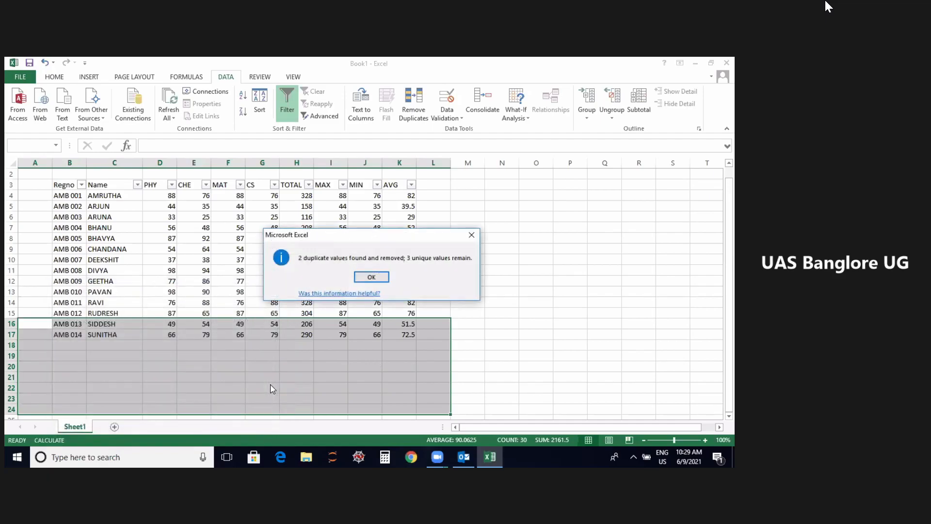
pyautogui.click(371, 277)
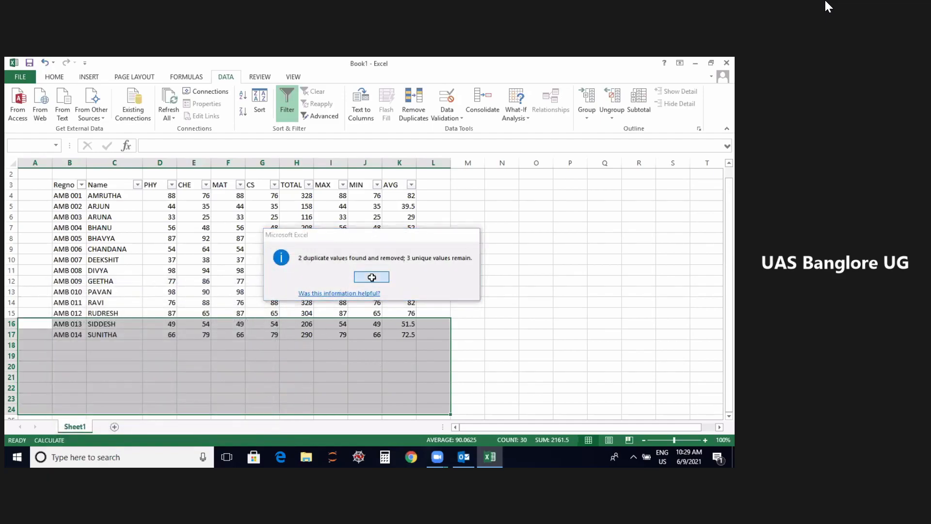
pyautogui.click(544, 335)
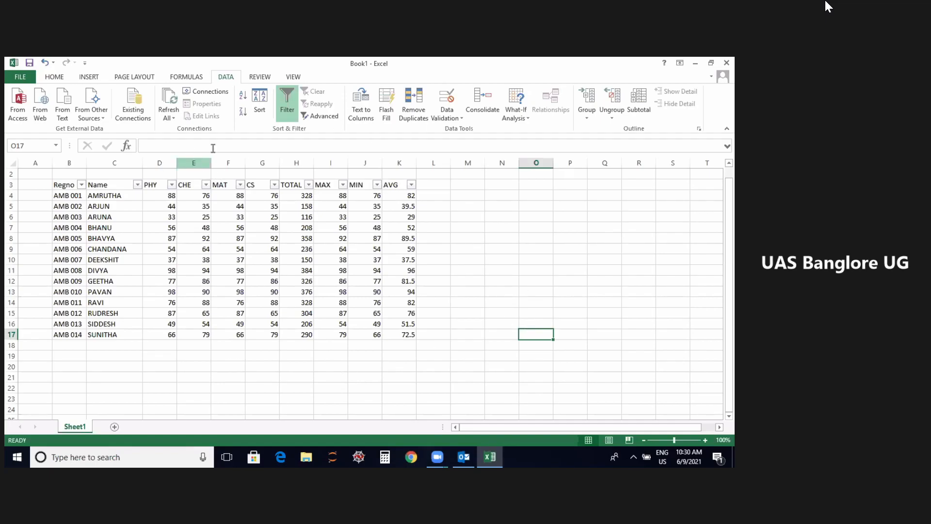
pyautogui.click(67, 79)
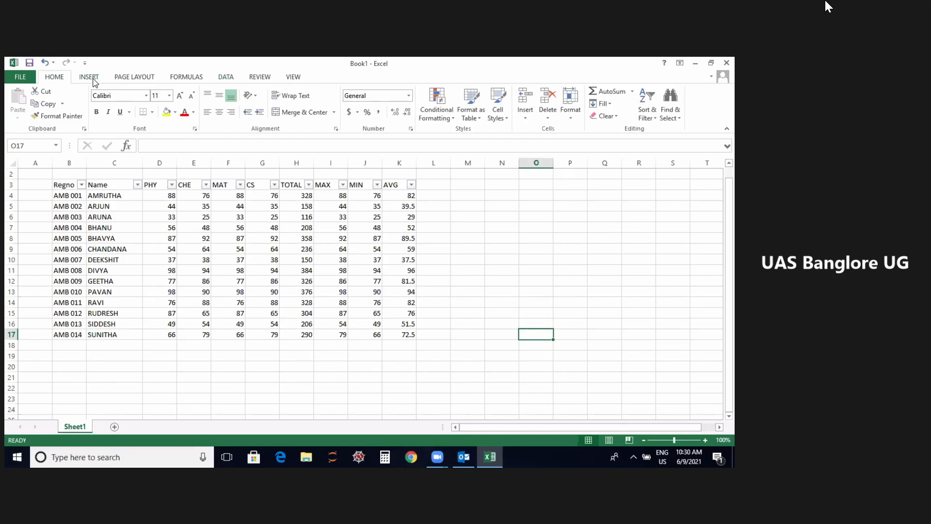
pyautogui.click(93, 79)
pyautogui.click(53, 77)
# Save the workbook to the Desktop as Book1 in Excel Workbook format
pyautogui.click(29, 63)
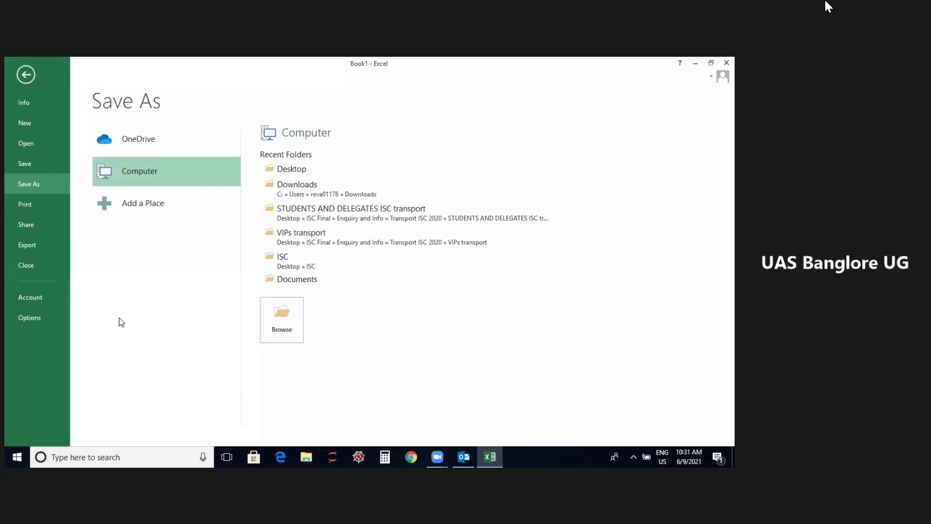
pyautogui.click(287, 170)
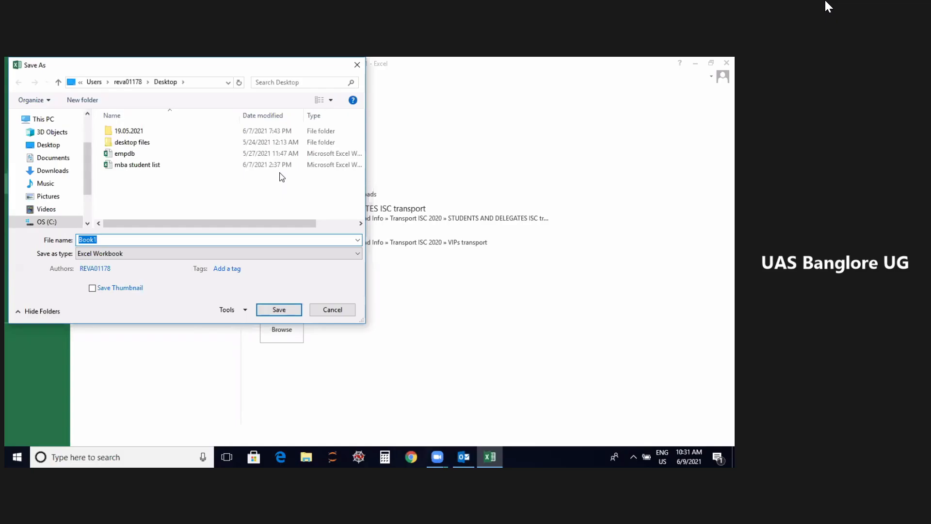
pyautogui.press('Return')
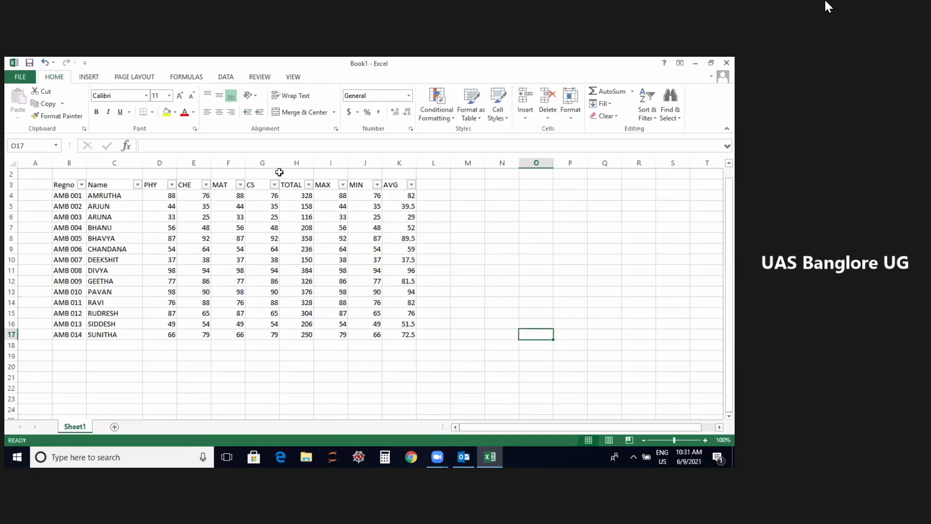